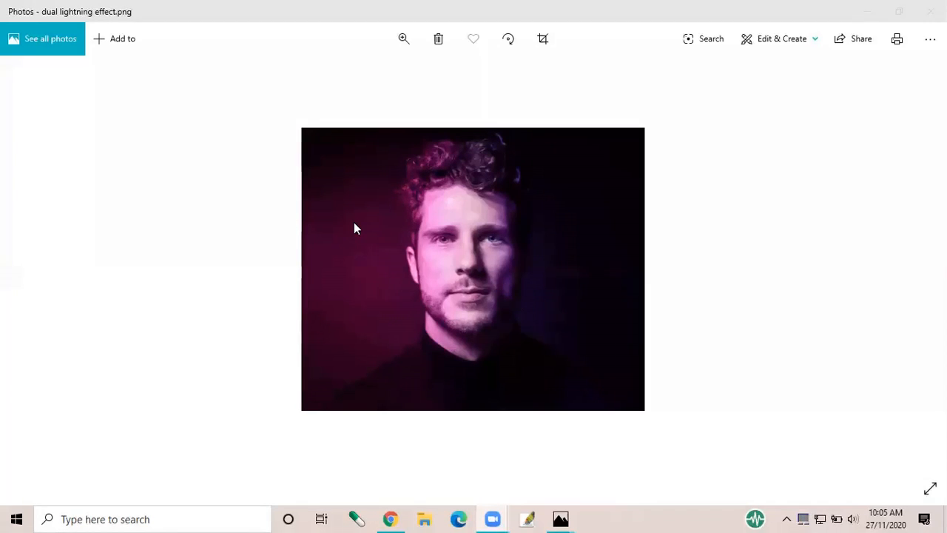
Minimise the example photos after viewing the lasso tool 1 Dog image, and switch to Adobe Photoshop
left_click(862, 10)
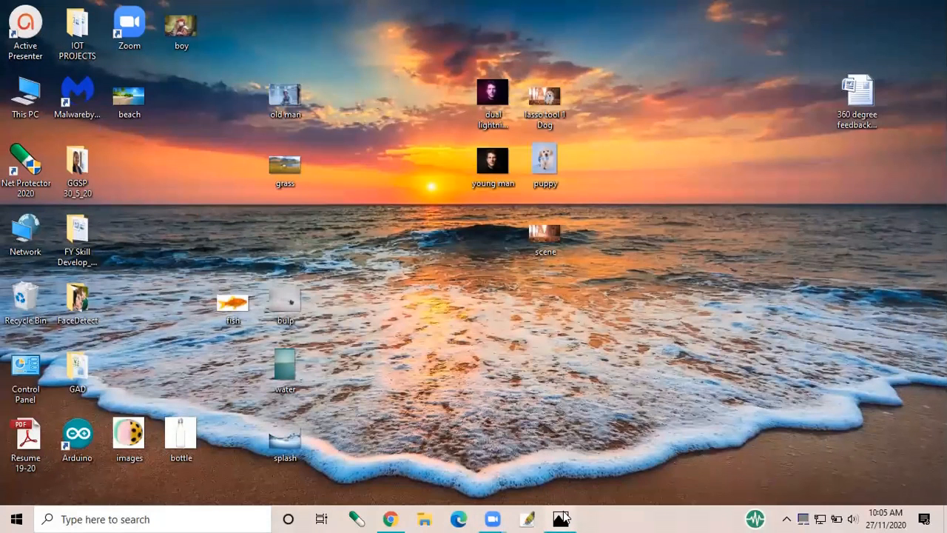
mouse_move(561, 519)
left_click(607, 488)
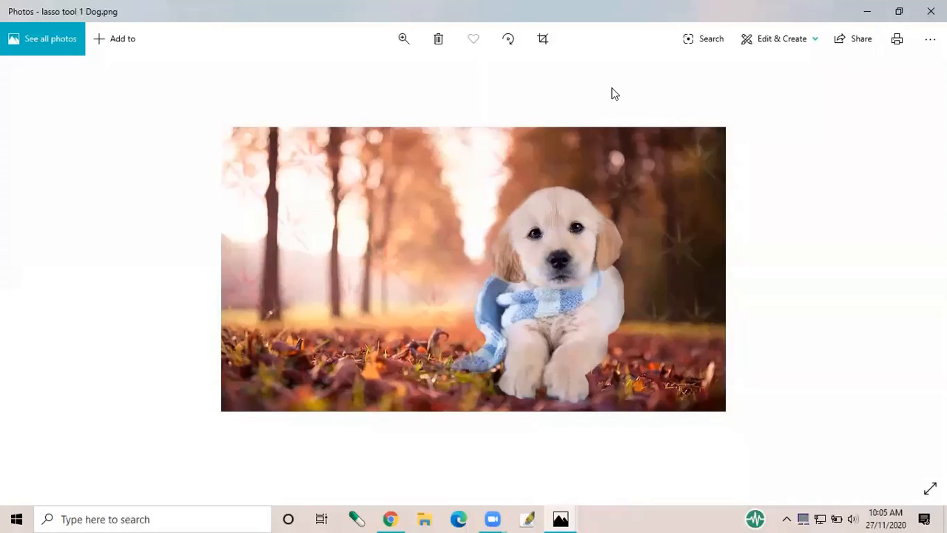
left_click(866, 12)
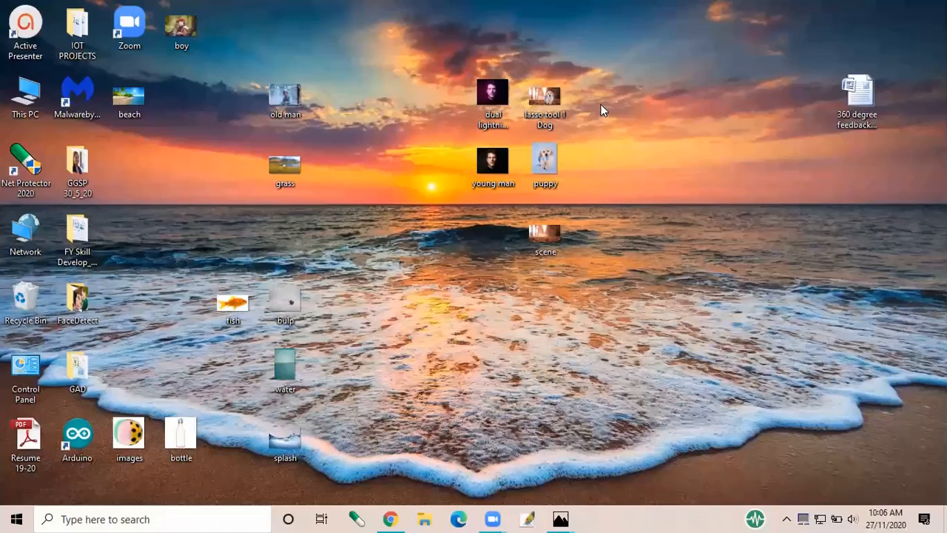
left_click(529, 518)
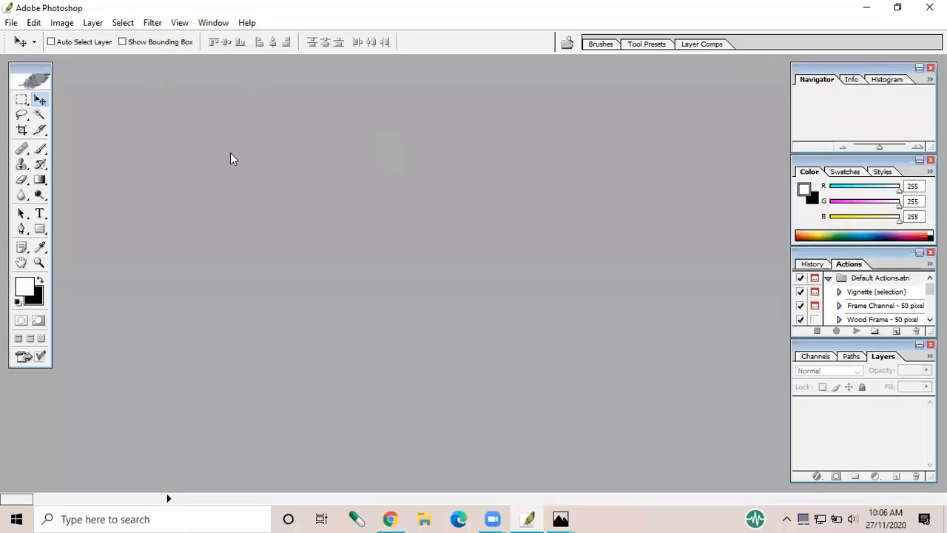
left_click(7, 23)
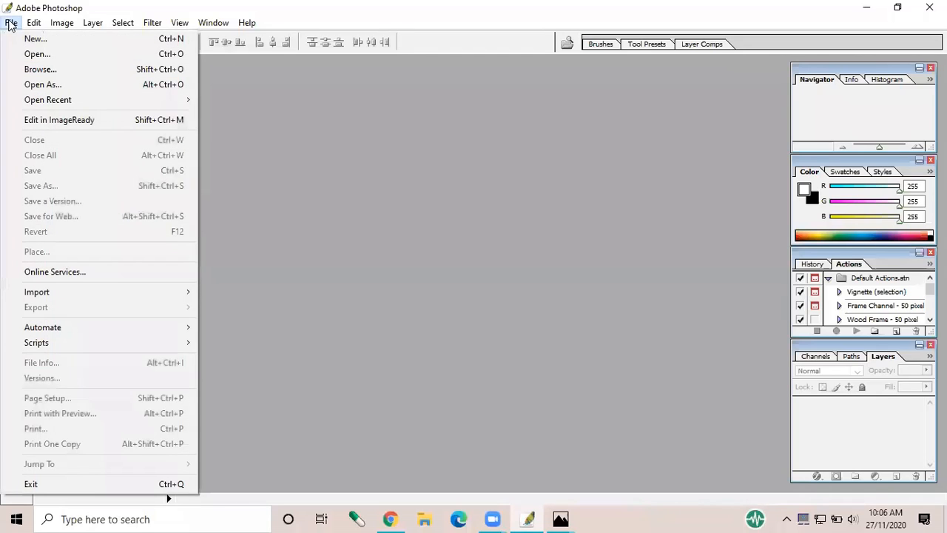
left_click(369, 162)
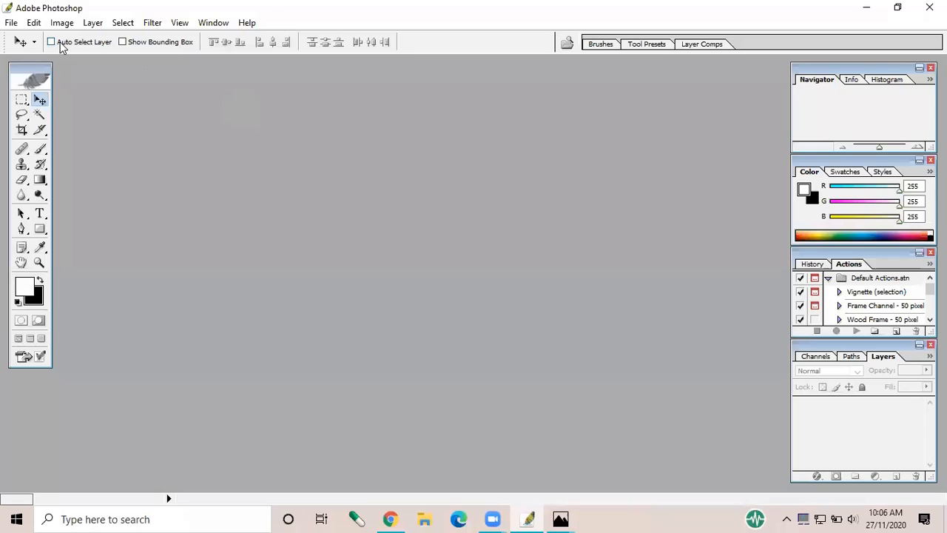
left_click(11, 23)
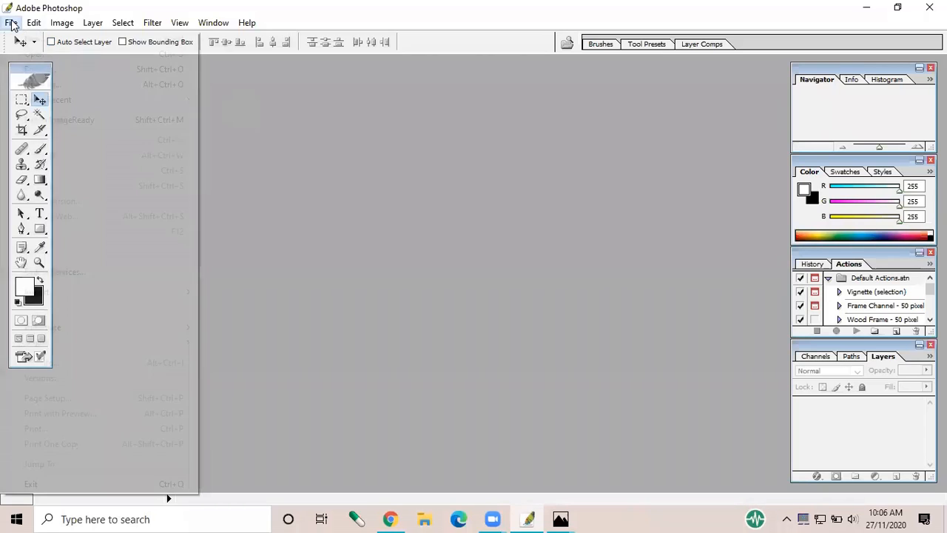
left_click(27, 54)
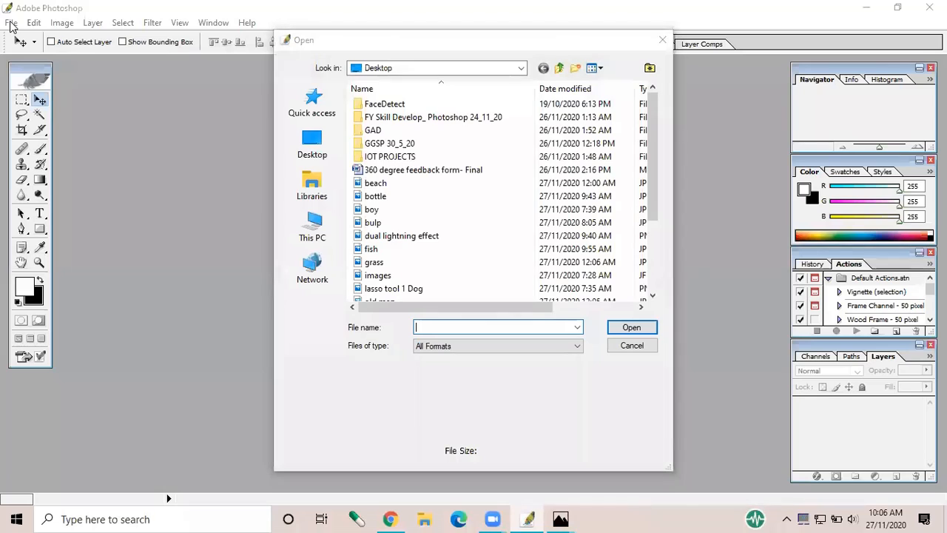
left_click(669, 42)
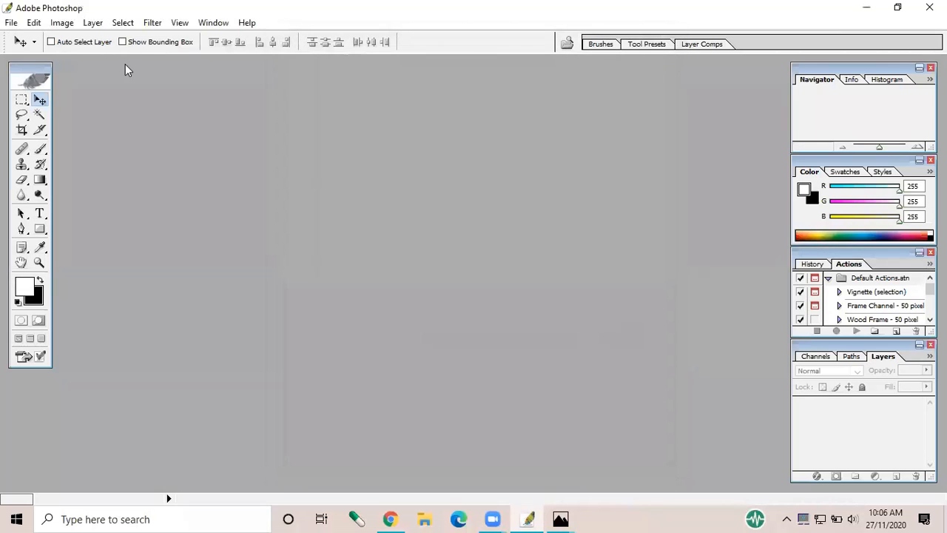
Open the young man image from the Desktop and maximise its document window
left_click(11, 23)
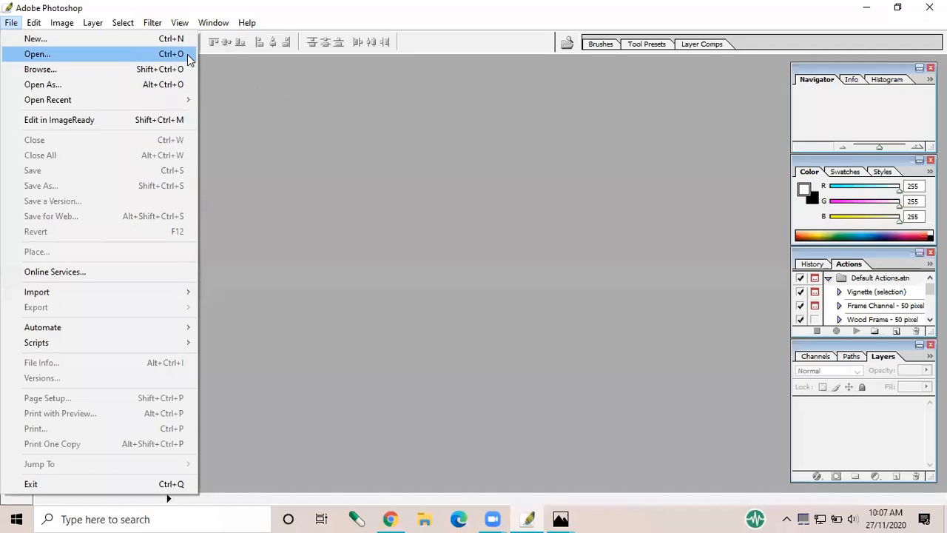
left_click(29, 58)
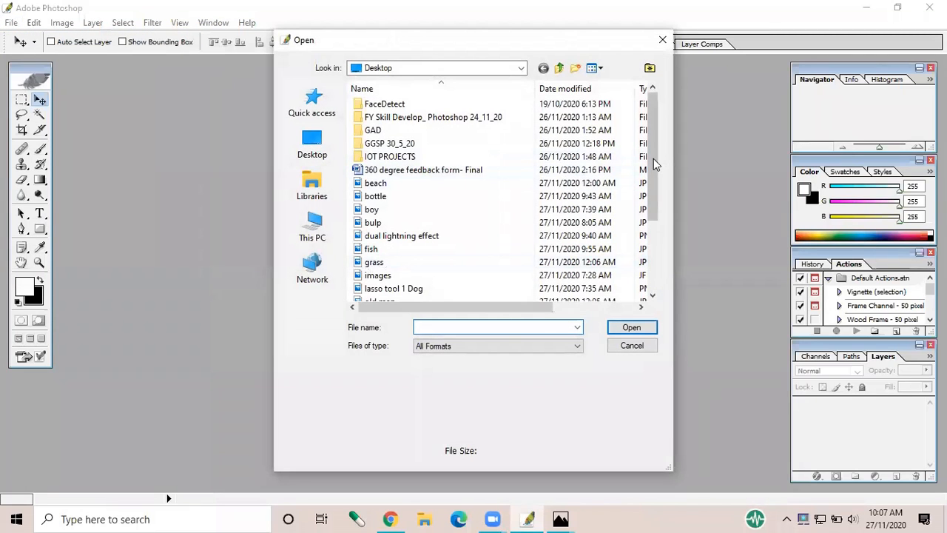
left_click_drag(653, 160, 652, 242)
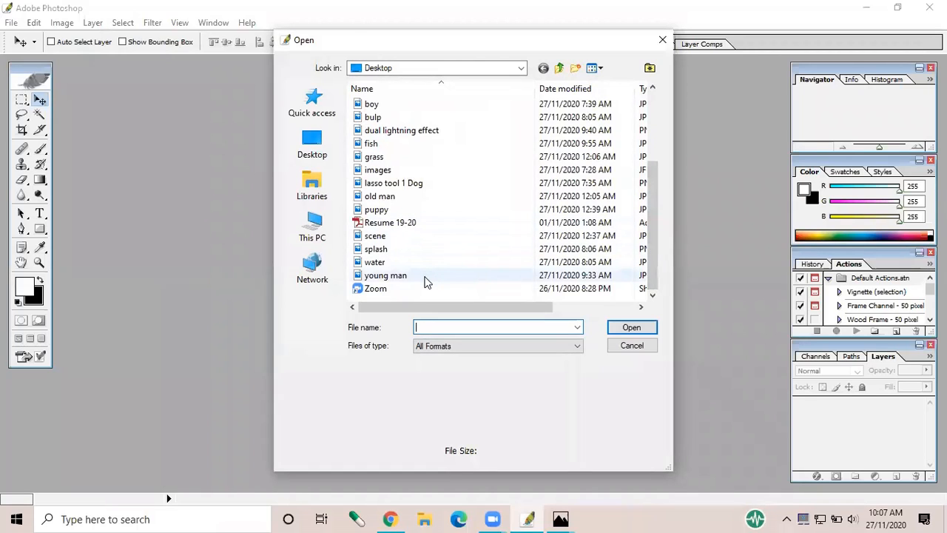
left_click(426, 281)
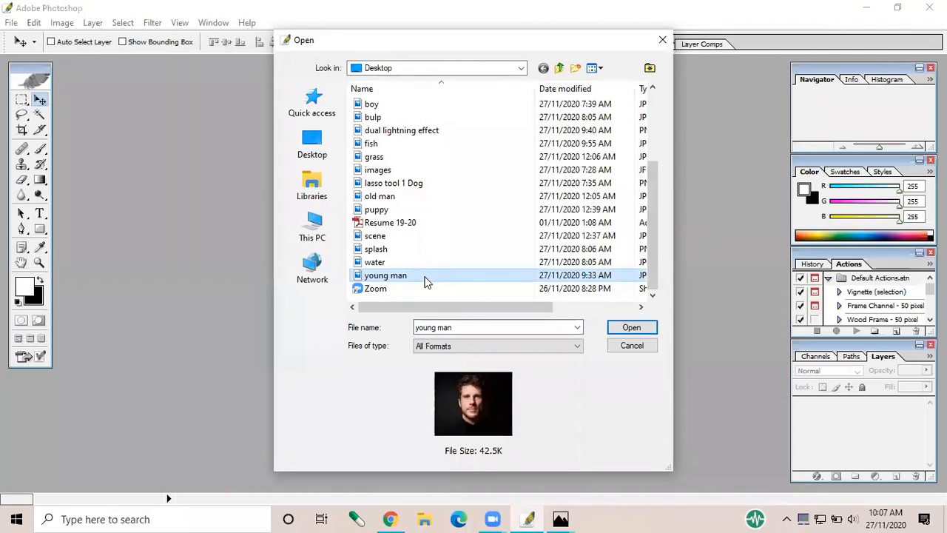
left_click(618, 328)
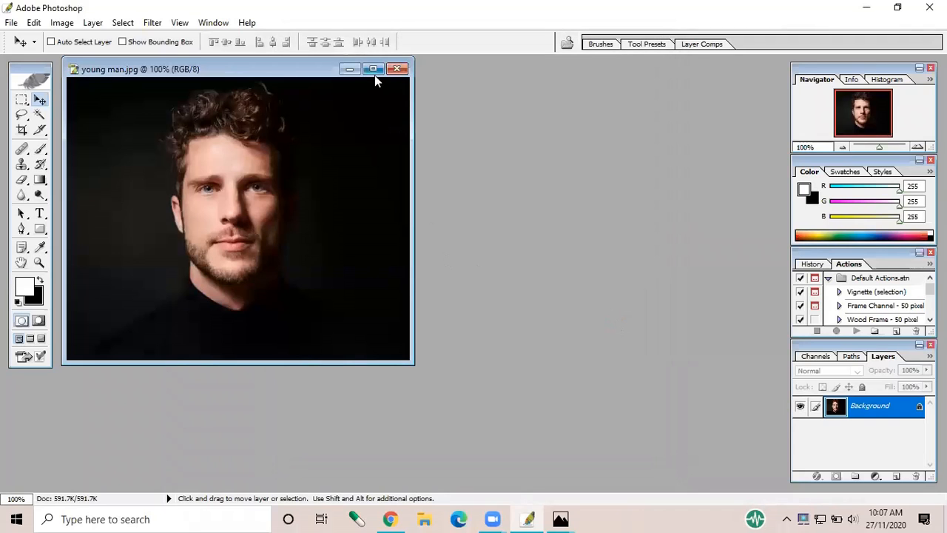
left_click(374, 70)
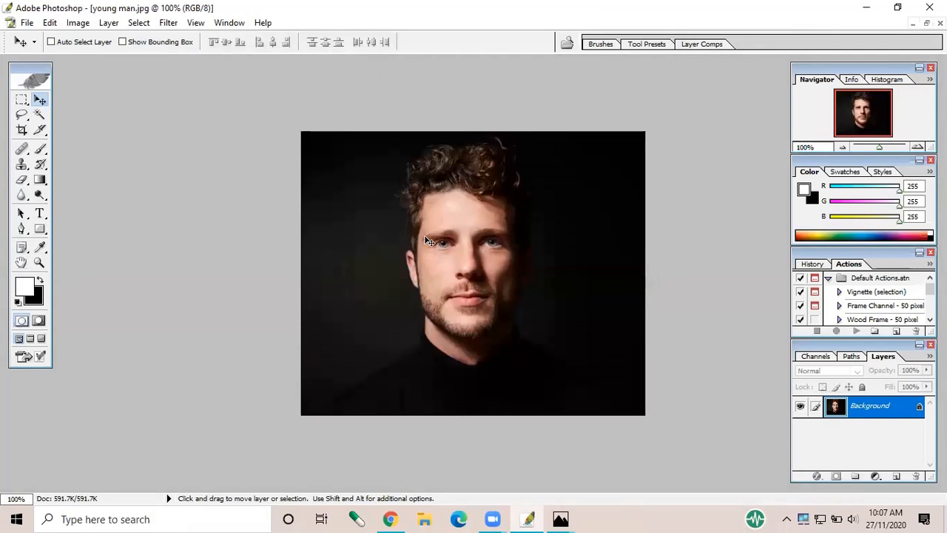
Add a gradient fill layer above the portrait's background, keeping its settings dialog clear of the face
scroll(426, 237, "up", 2)
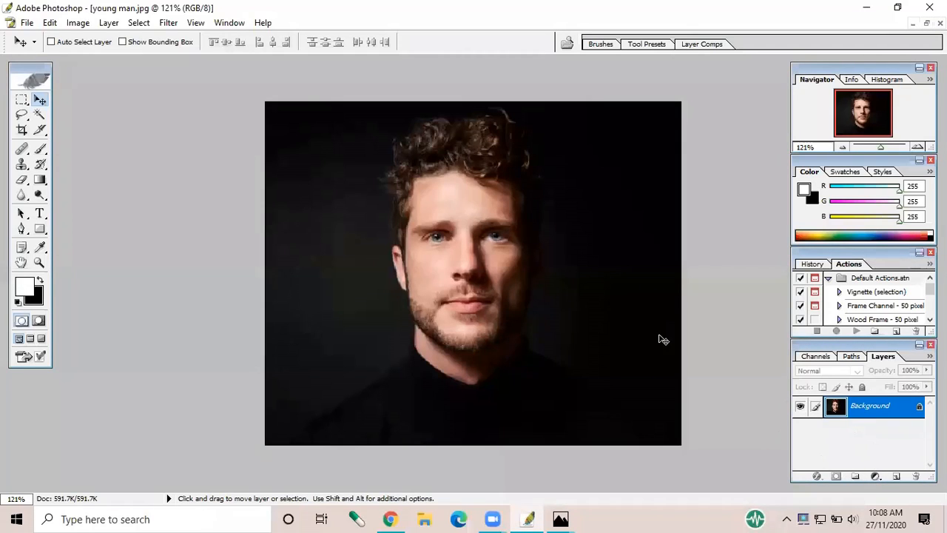
left_click(875, 478)
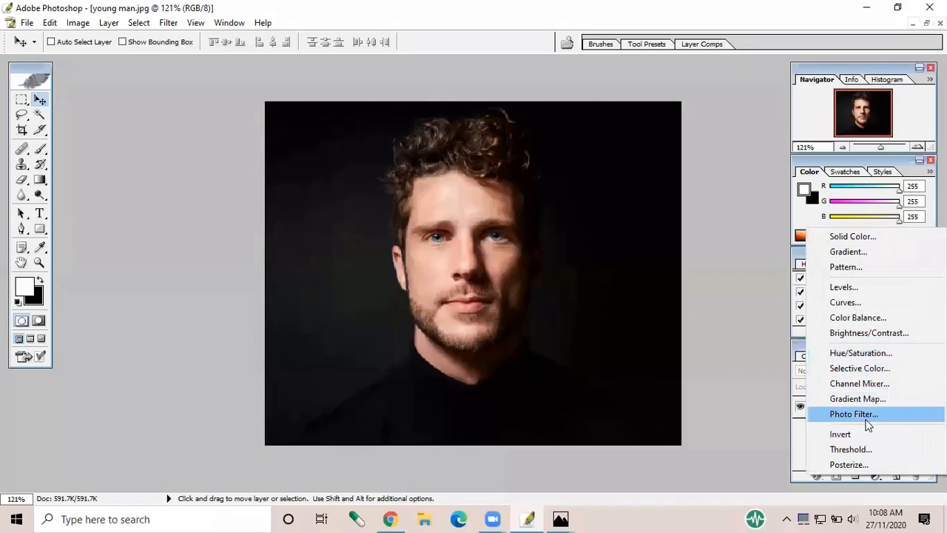
left_click(879, 253)
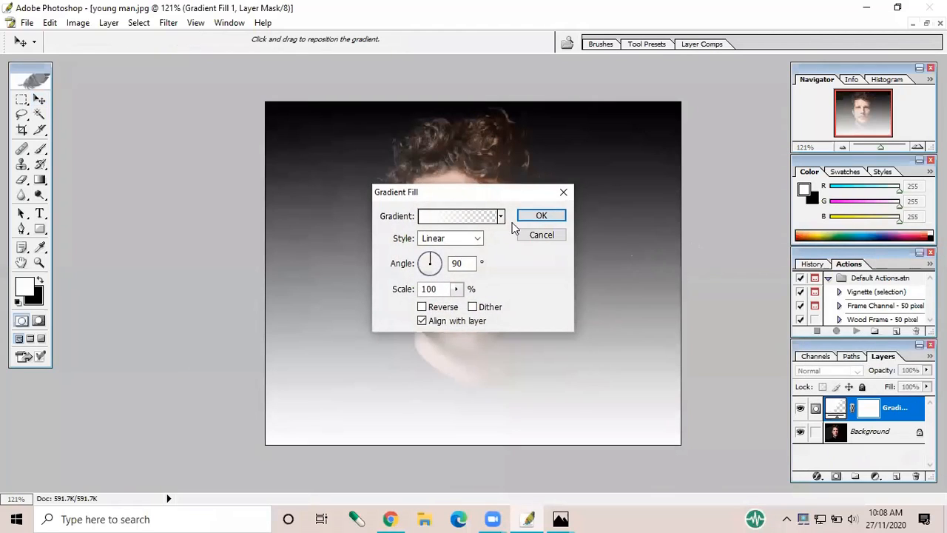
left_click_drag(507, 196, 637, 174)
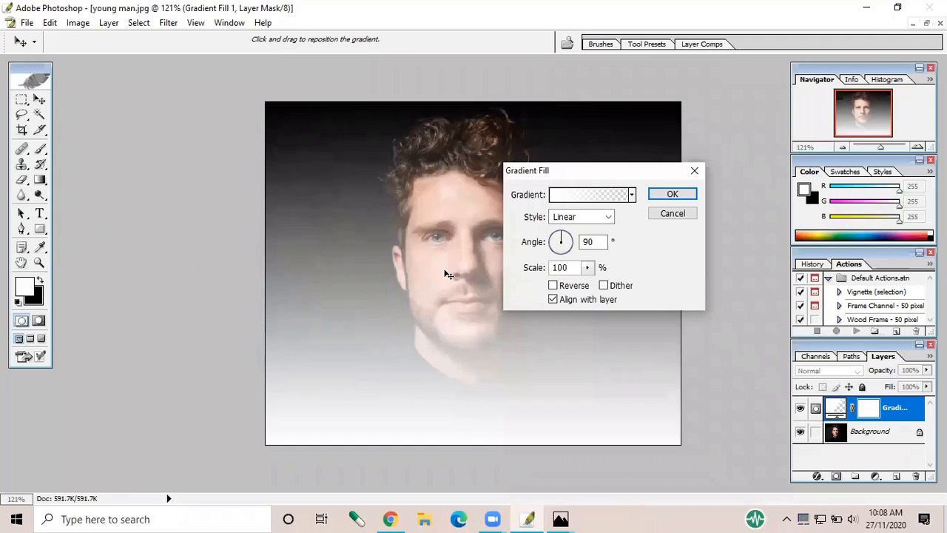
Preview the Linear, Radial, Angle, Reflected and Diamond styles on the gradient fill
left_click(576, 218)
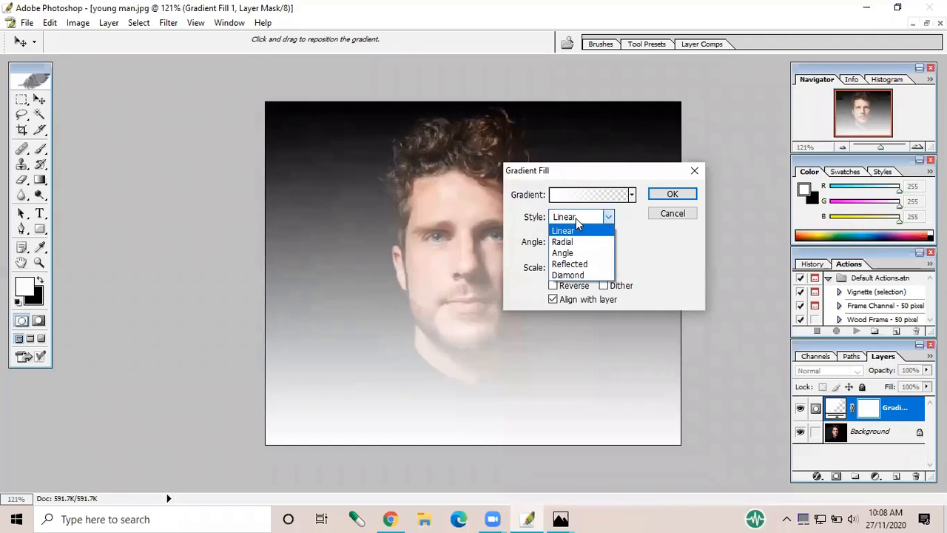
left_click(577, 231)
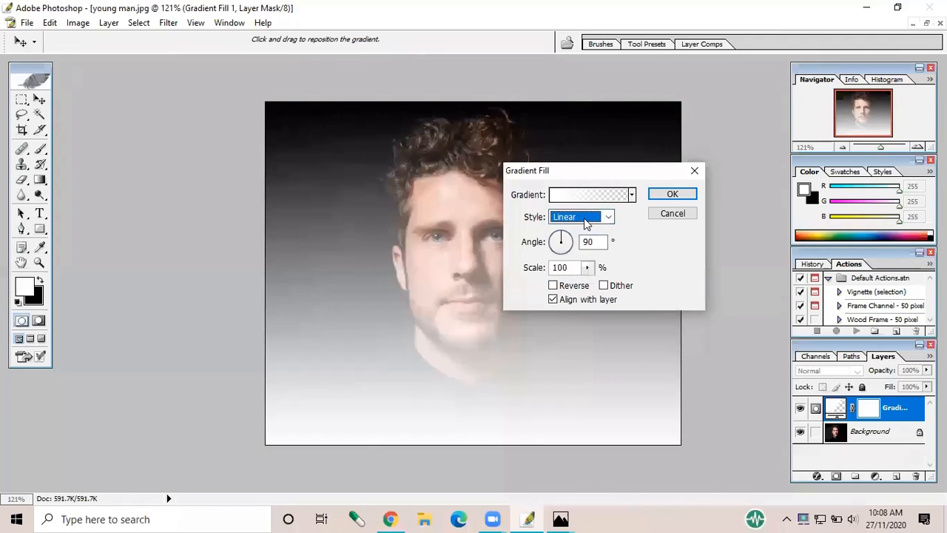
left_click(585, 221)
left_click(576, 244)
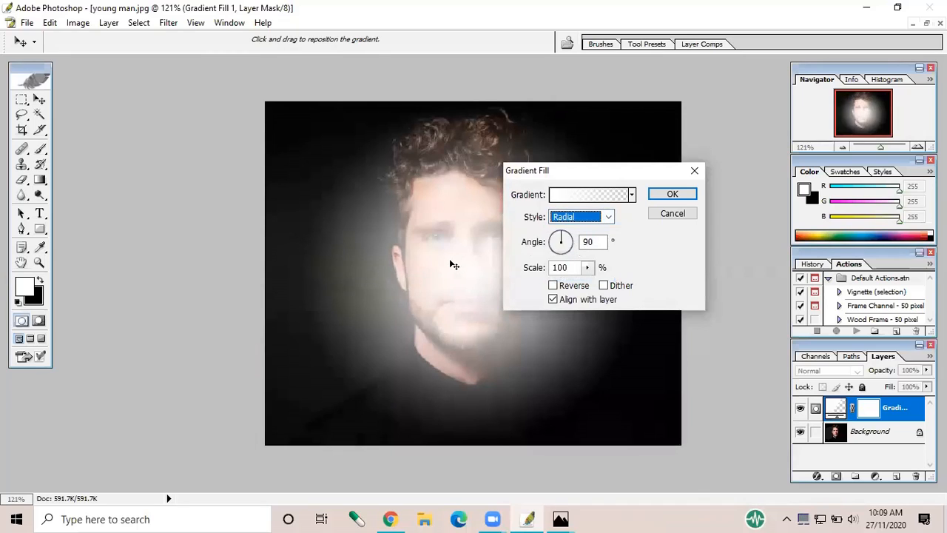
left_click(608, 216)
left_click(585, 253)
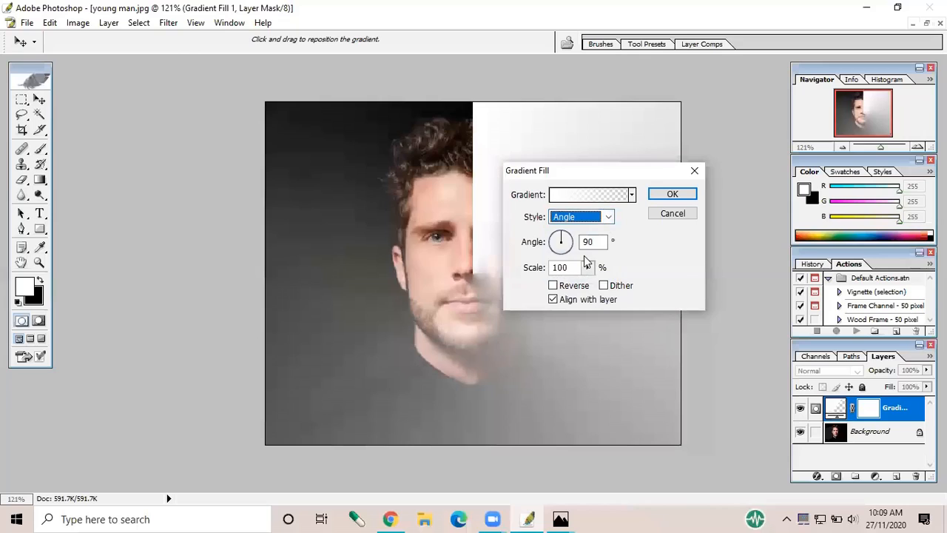
left_click(608, 216)
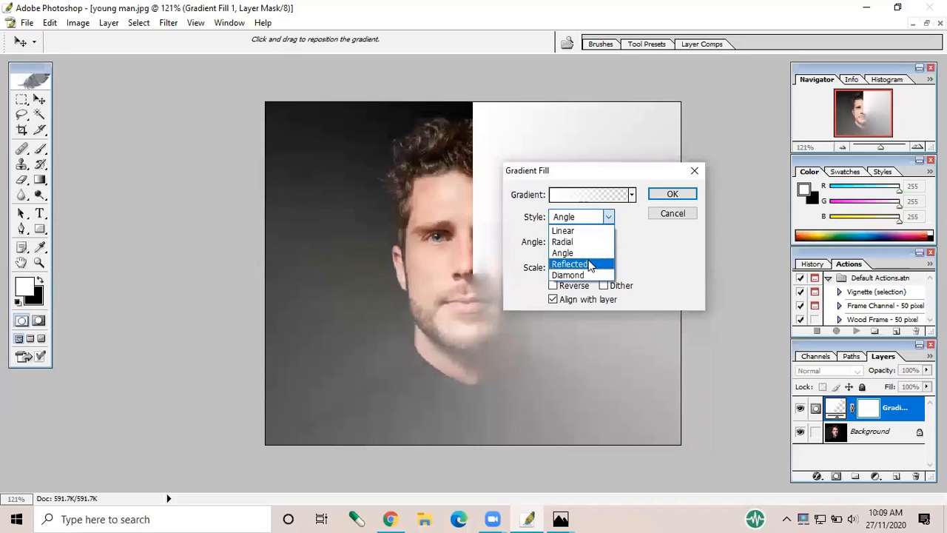
left_click(587, 264)
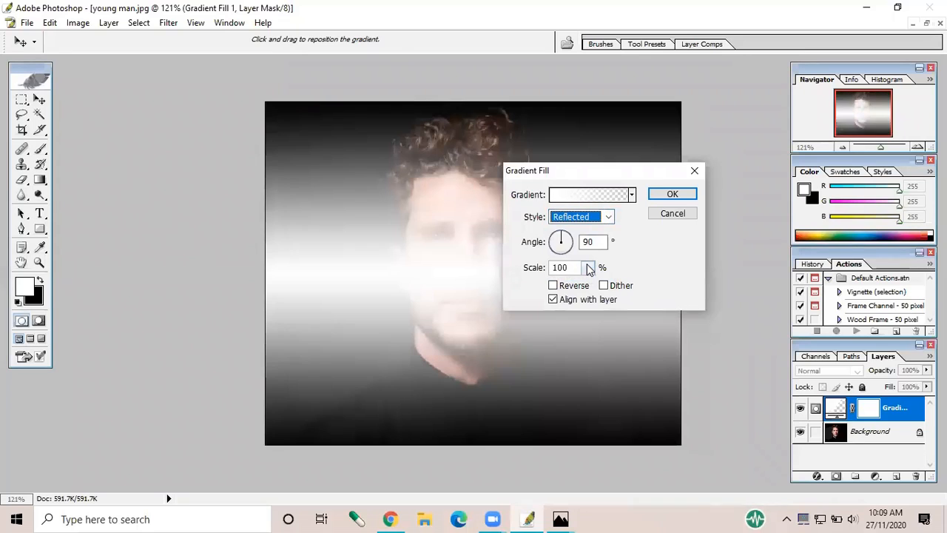
left_click(609, 221)
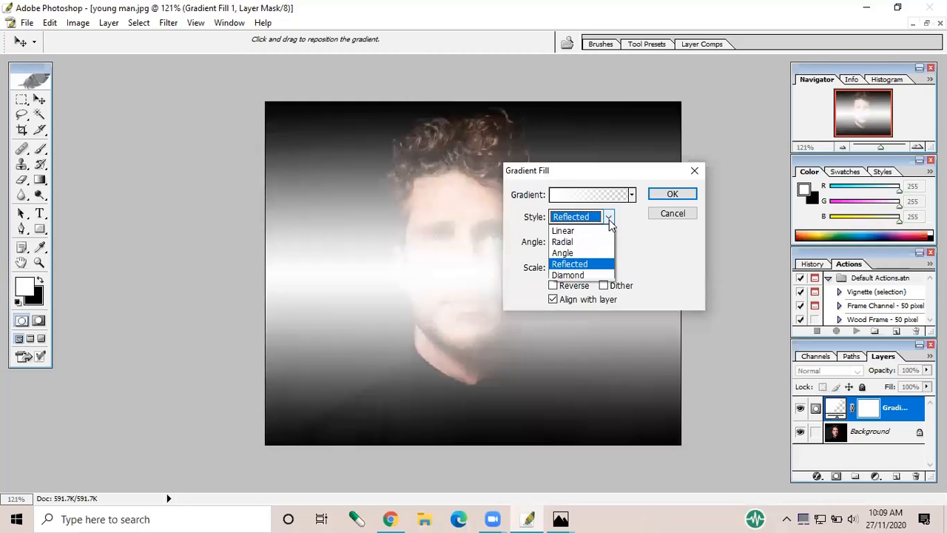
left_click(584, 275)
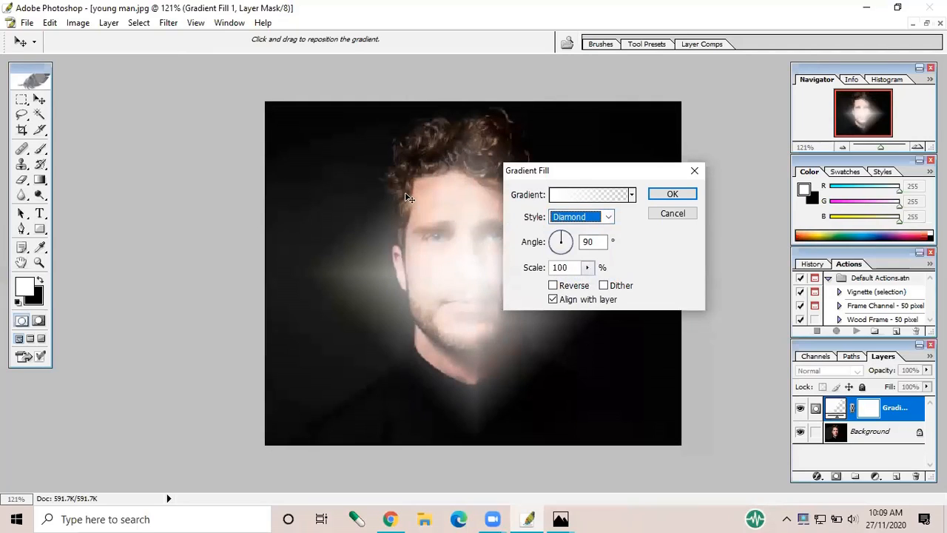
Set the gradient fill's style to Linear and its angle to 0 degrees
left_click(607, 217)
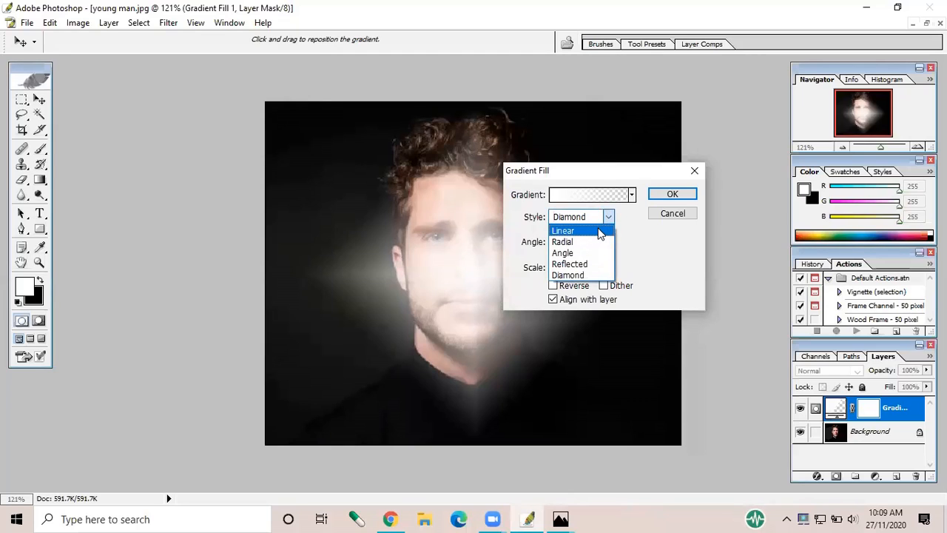
left_click(601, 232)
left_click(596, 242)
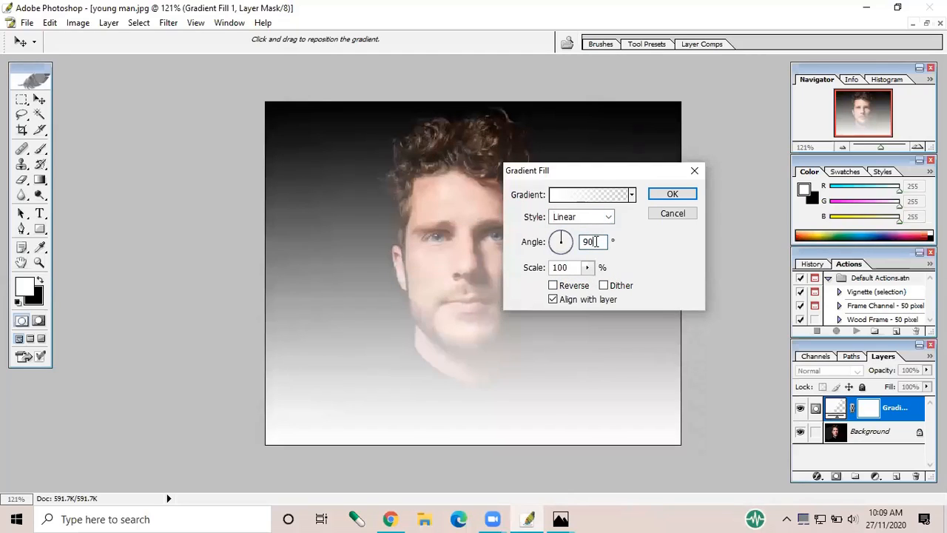
key("BackSpace")
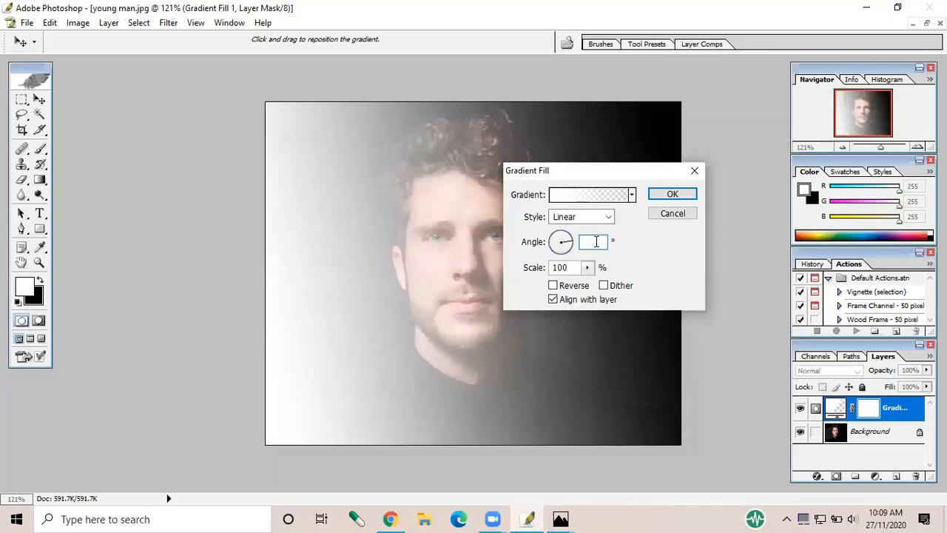
type("0")
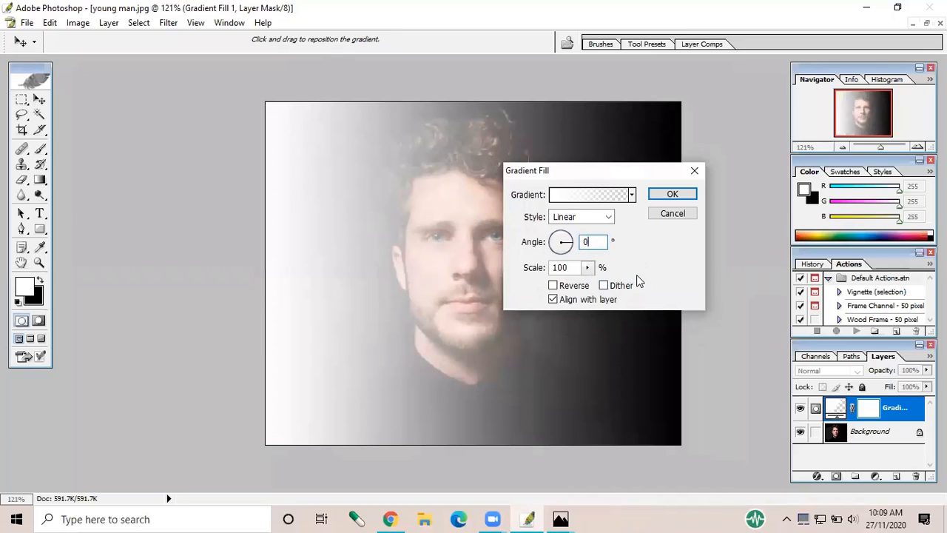
left_click(650, 246)
Set the gradient's starting colour stop to pink FF4CCA and move its 100% opacity stop to 19%
left_click(613, 200)
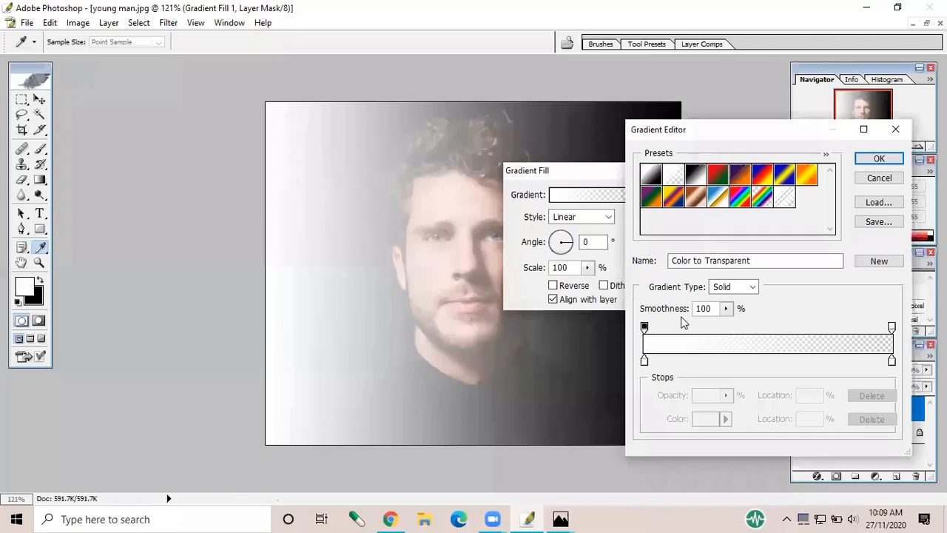
left_click(644, 362)
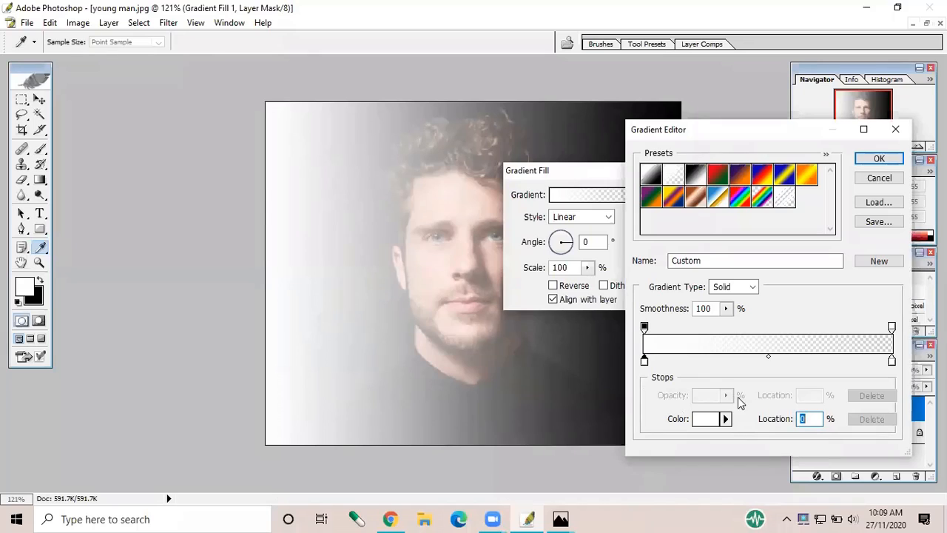
left_click(698, 421)
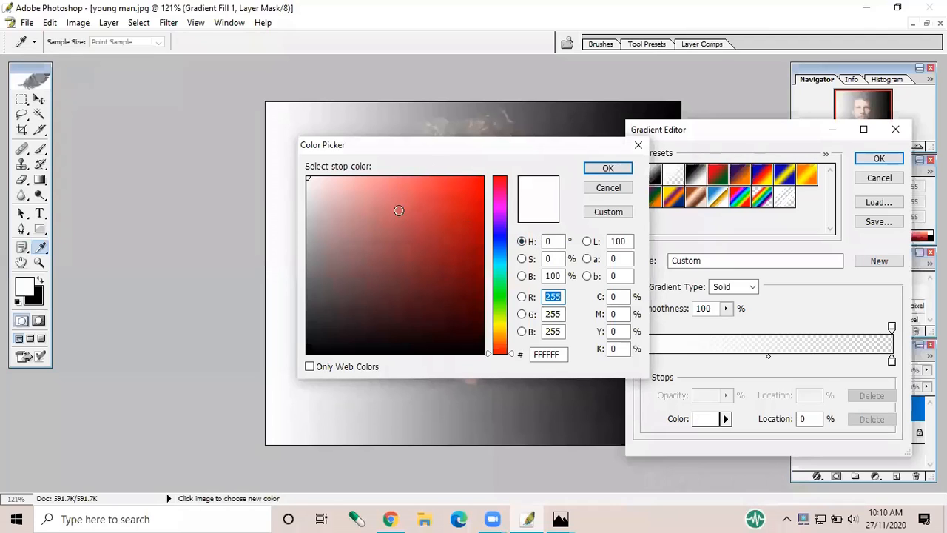
left_click(499, 200)
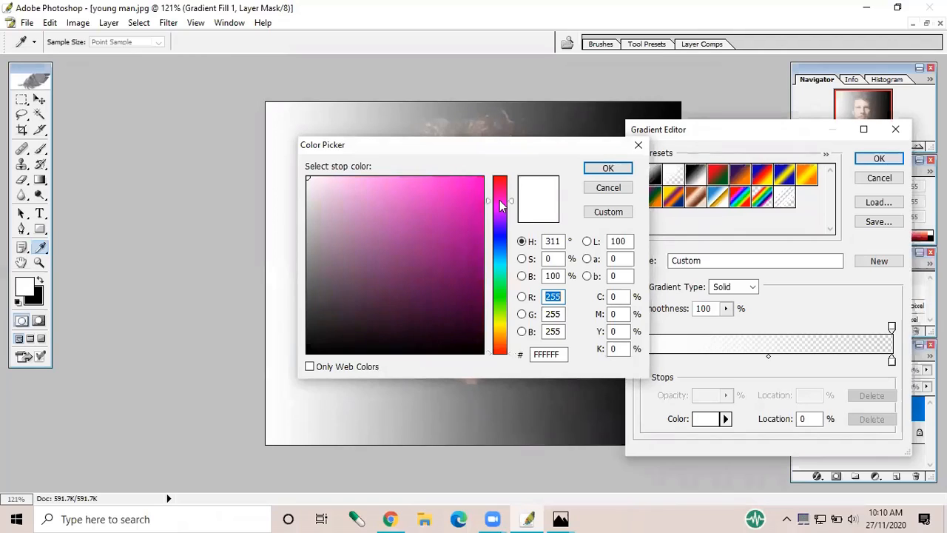
left_click(500, 197)
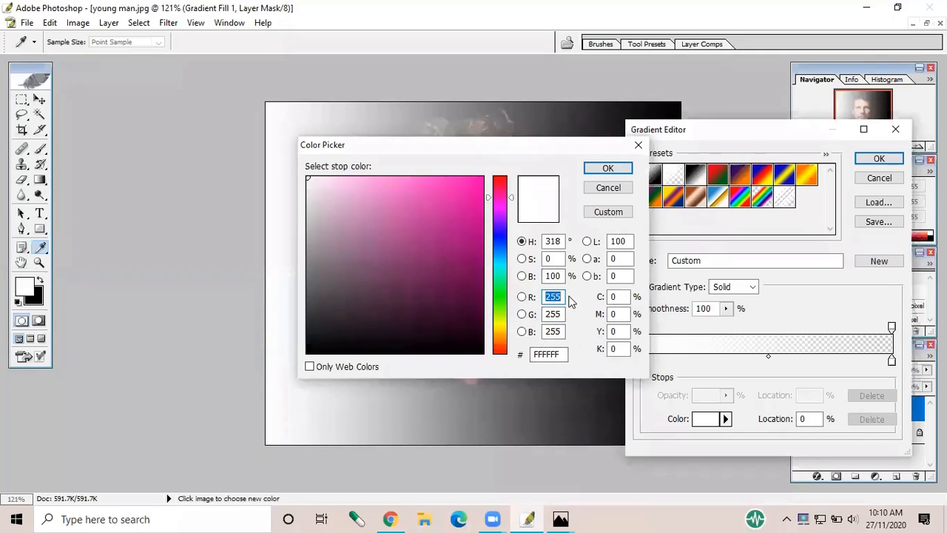
mouse_move(347, 188)
left_mouse_down()
mouse_move(474, 210)
mouse_move(455, 172)
mouse_move(430, 167)
left_mouse_up()
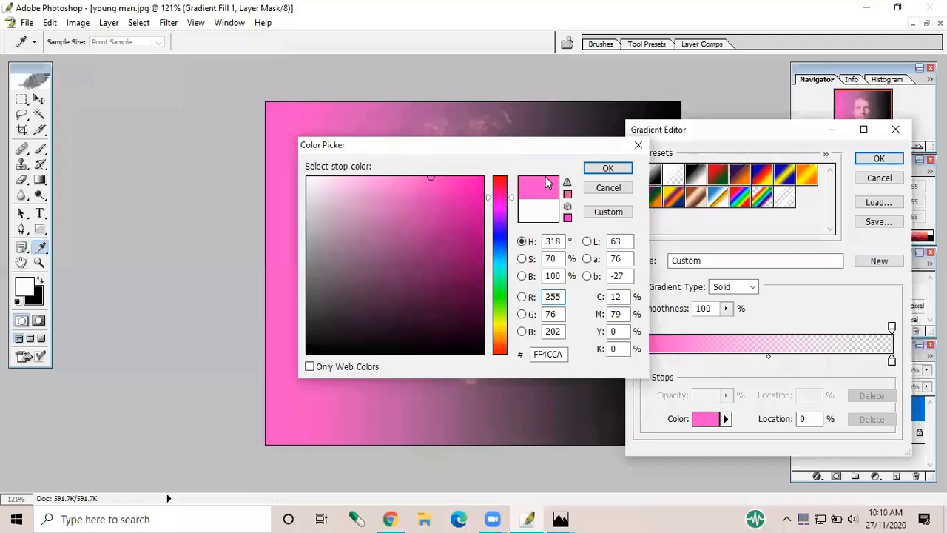
left_click(607, 170)
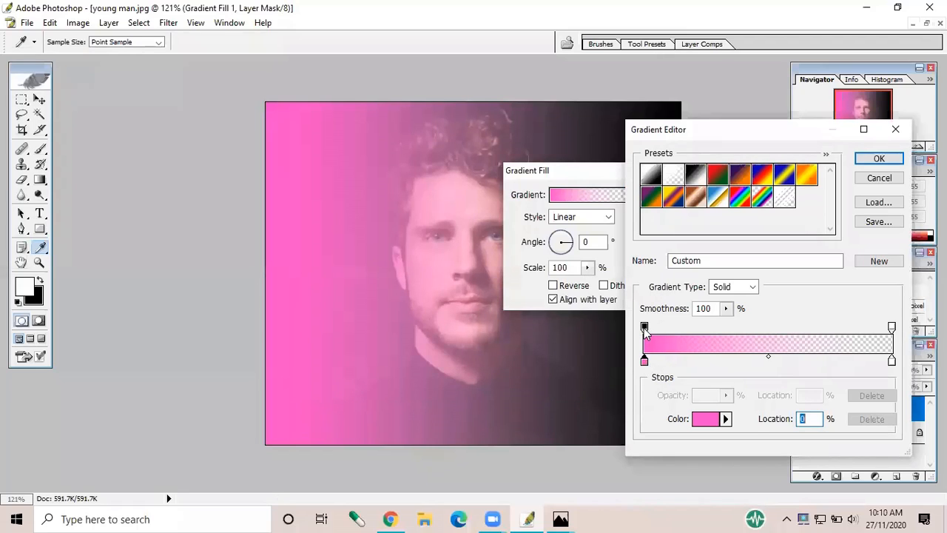
left_click_drag(644, 327, 693, 335)
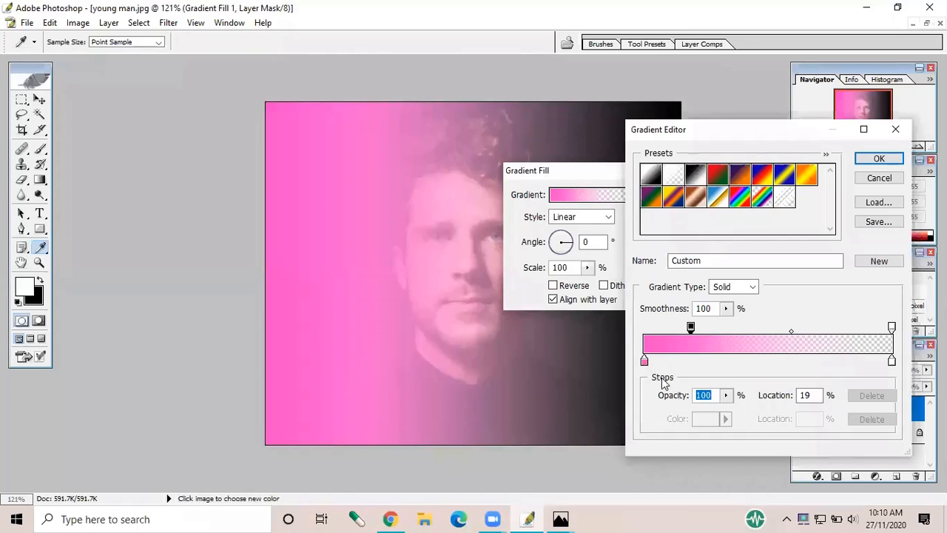
Change the gradient's starting colour stop to the deeper pink F029B6
left_click(645, 361)
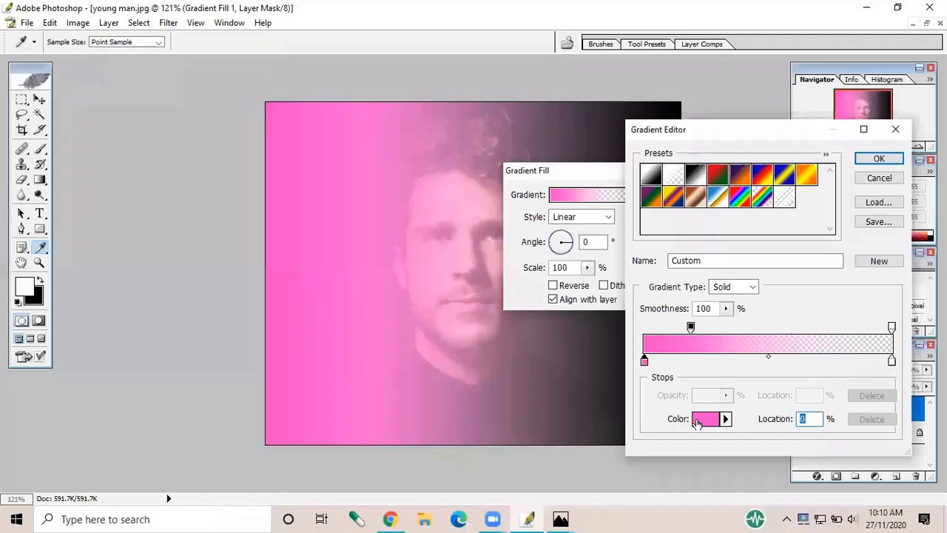
left_click(704, 420)
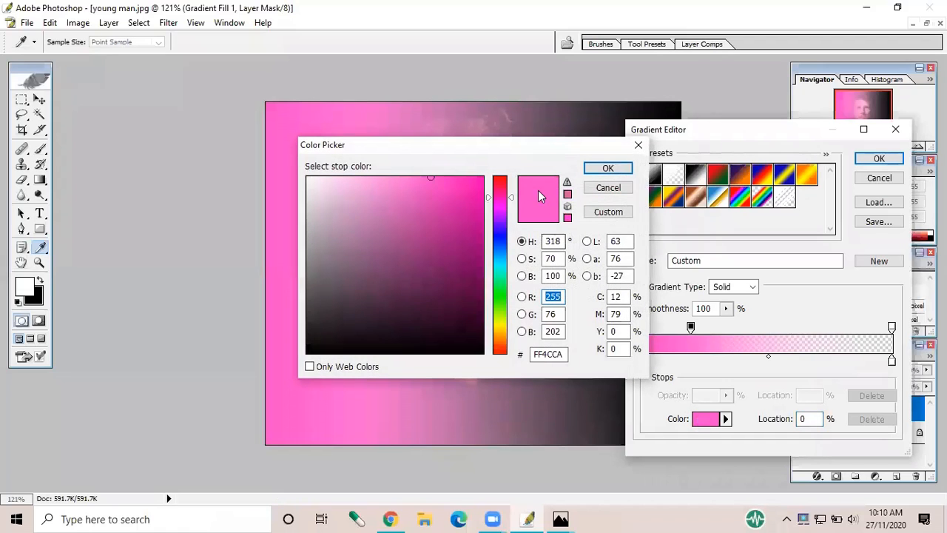
left_click(474, 190)
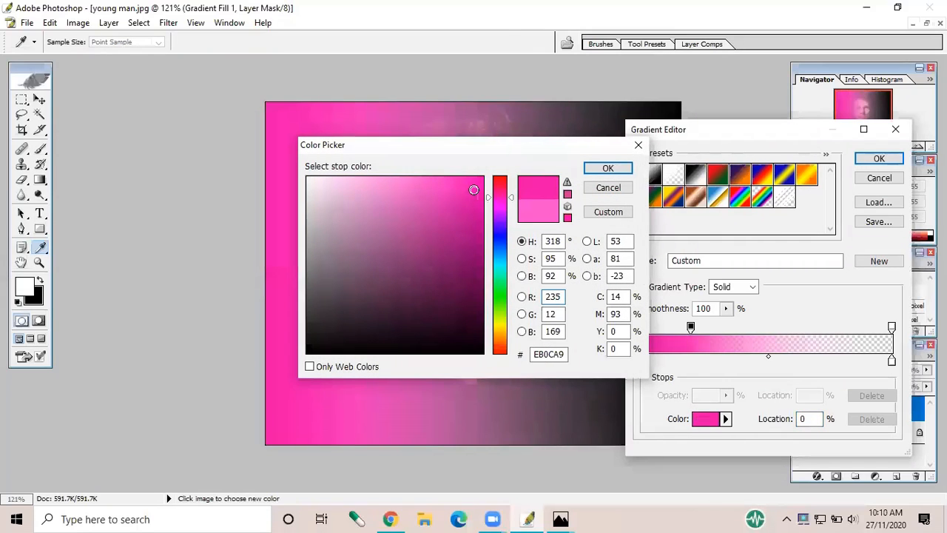
left_click(464, 191)
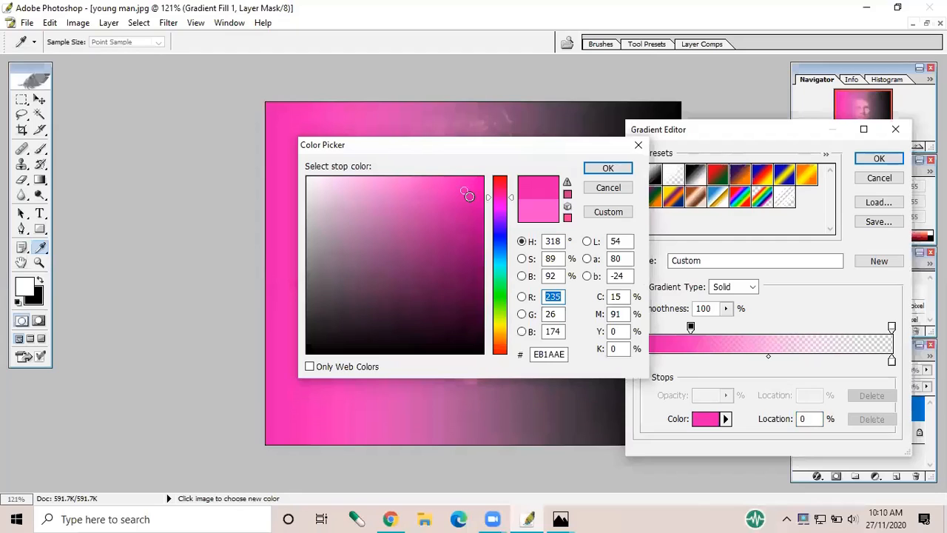
left_click(453, 188)
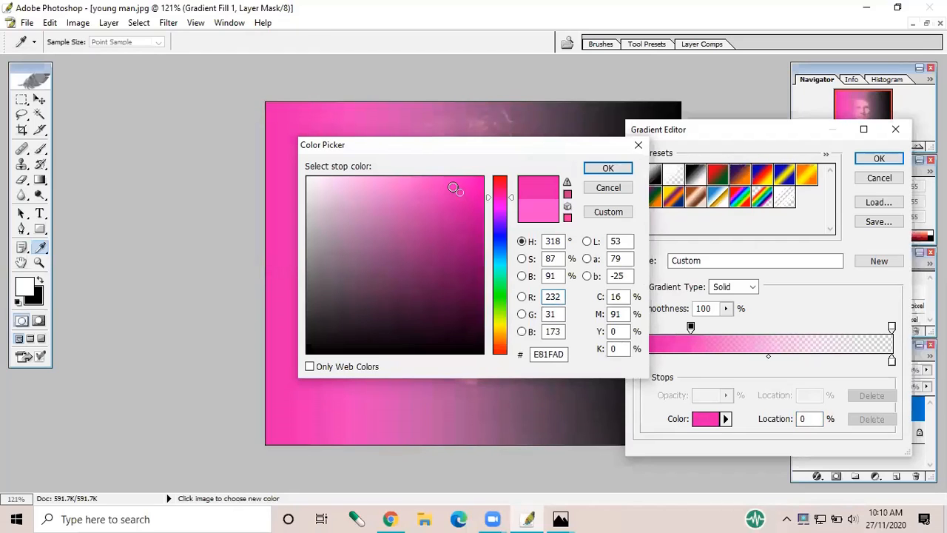
left_click(453, 187)
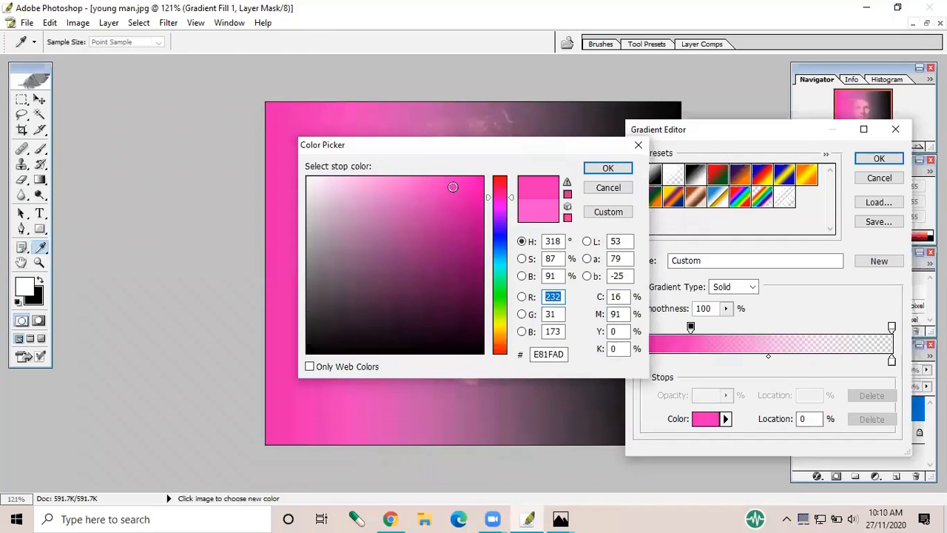
left_click(609, 169)
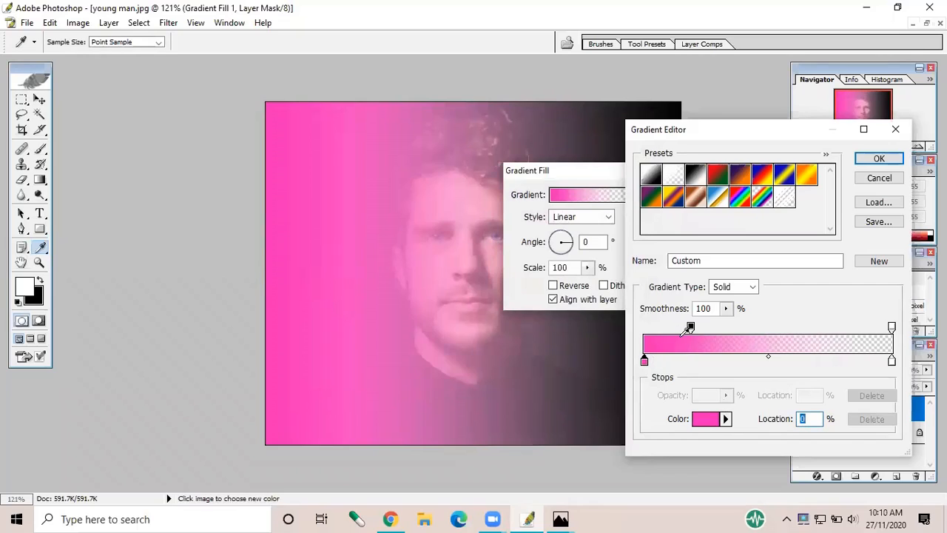
Try several positions for the gradient's transparent stop, settling at 59%, and move the 100% opacity stop to 31%
left_click_drag(892, 329, 746, 335)
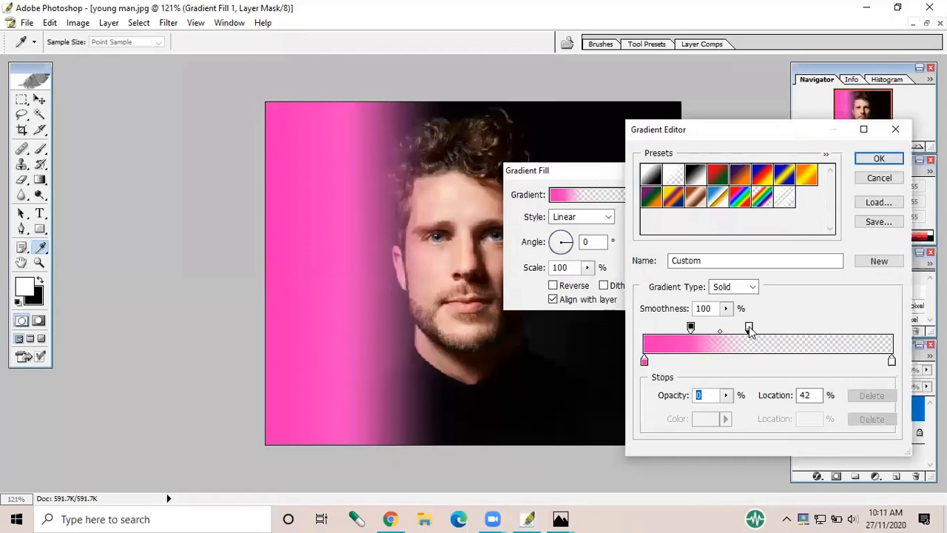
left_click_drag(750, 331, 794, 331)
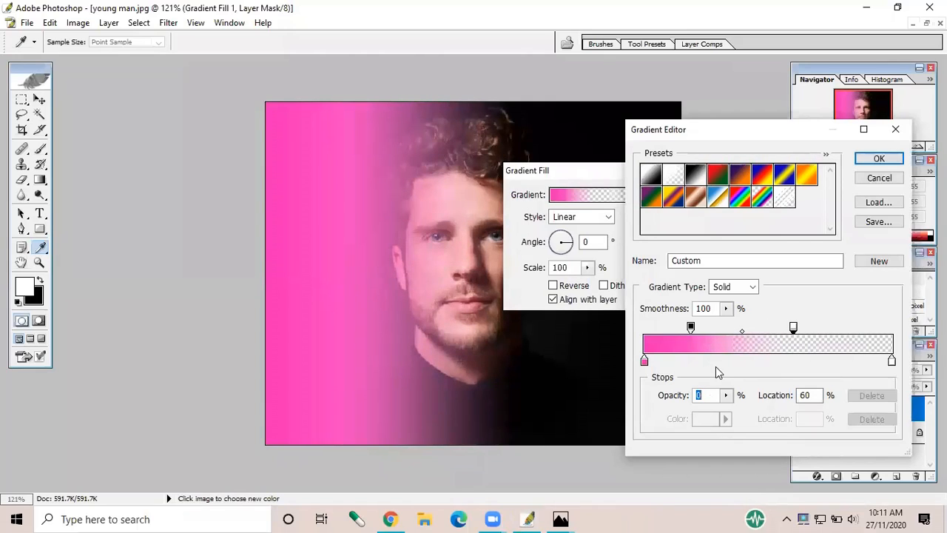
left_click_drag(794, 328, 712, 328)
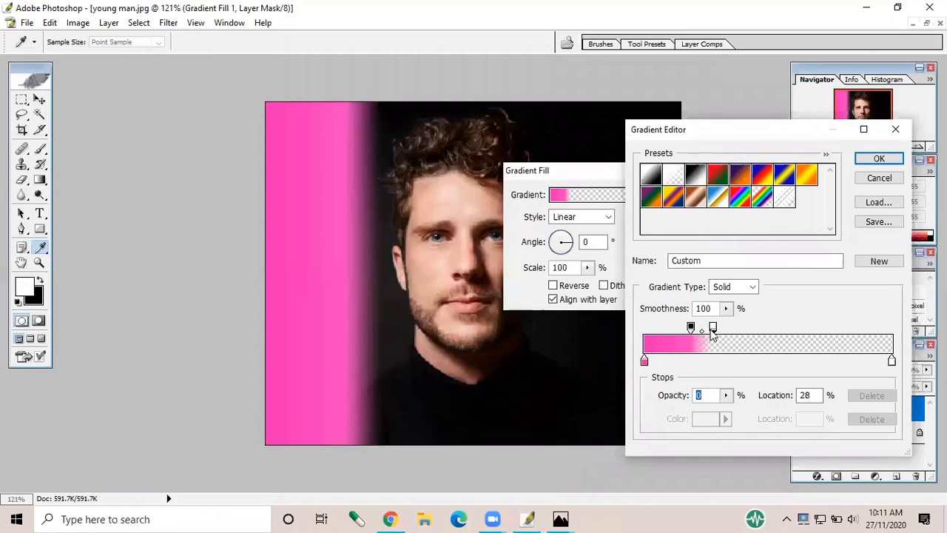
left_click_drag(713, 328, 790, 330)
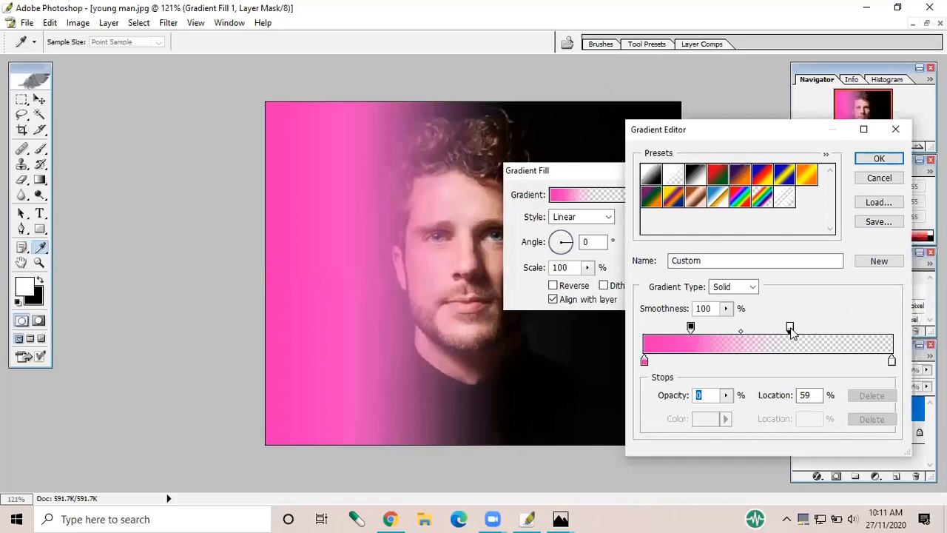
left_click_drag(789, 327, 791, 328)
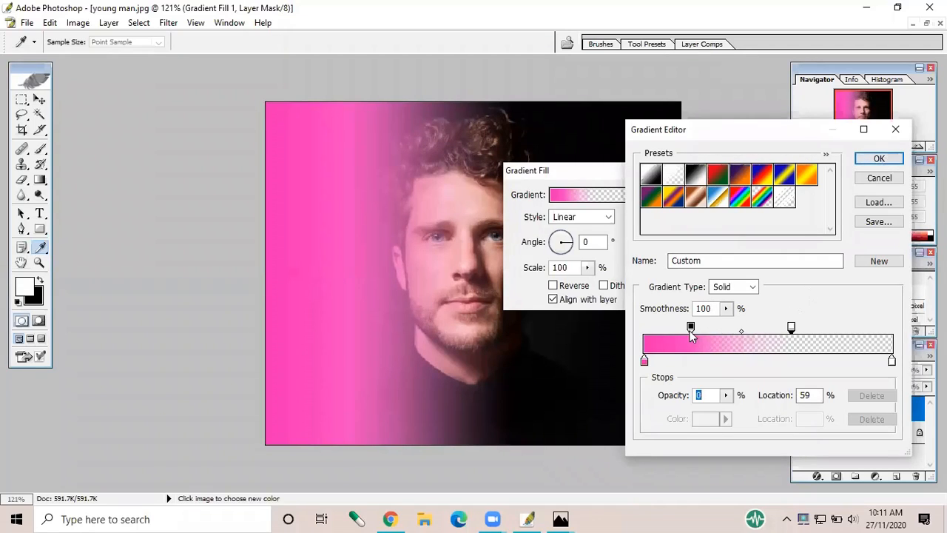
left_click_drag(691, 327, 721, 327)
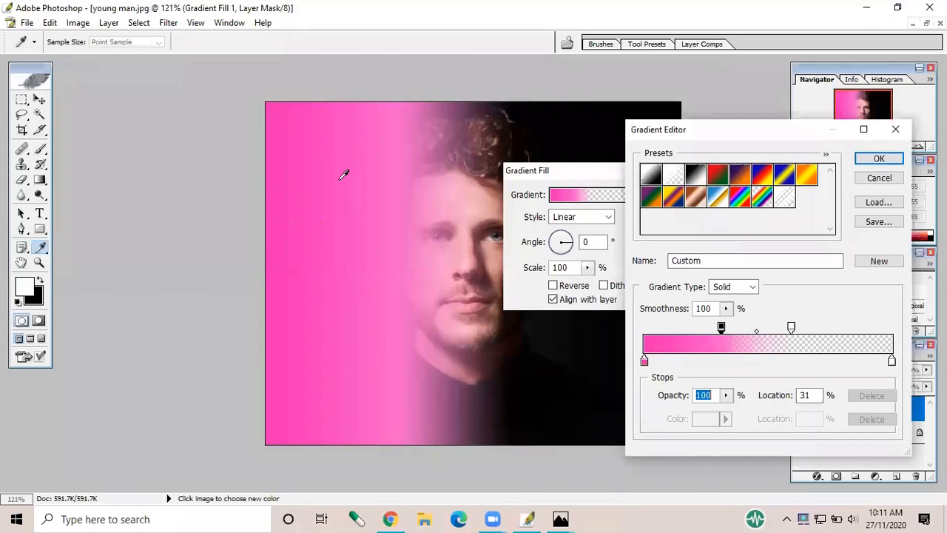
Apply the pink gradient fill and set its layer's blend mode to Color
left_click(879, 161)
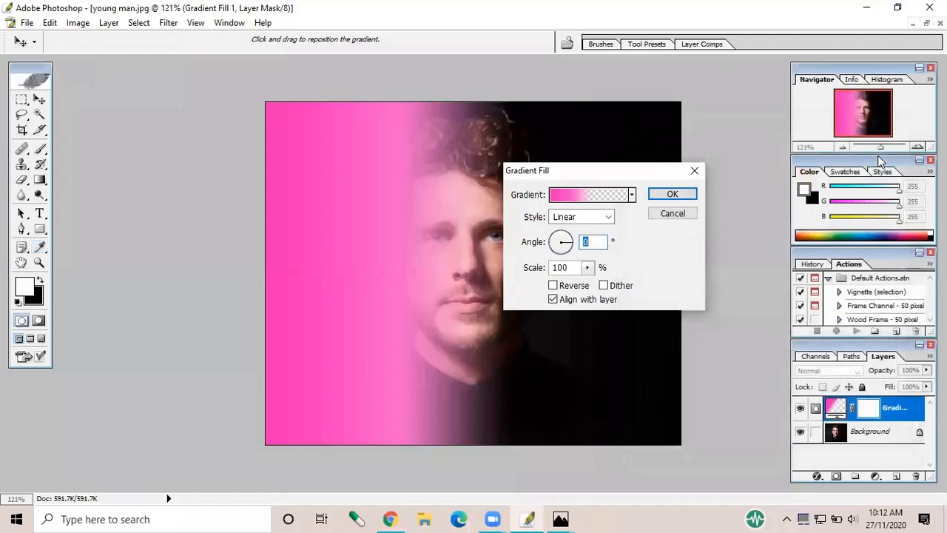
left_click(671, 194)
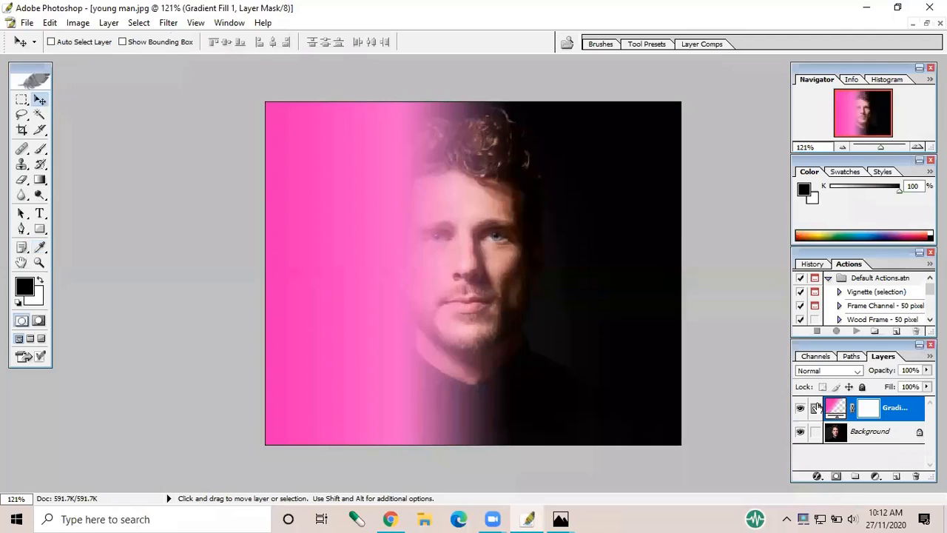
left_click(827, 371)
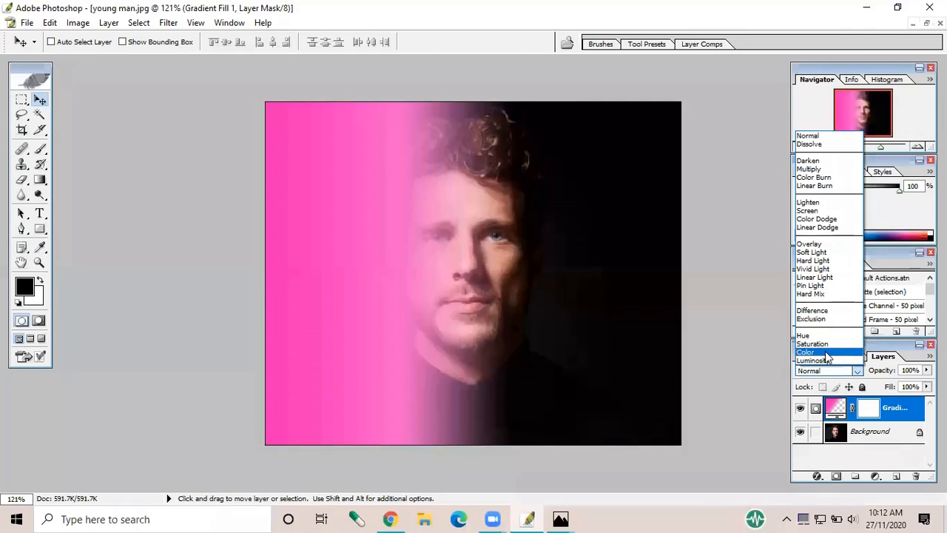
left_click(827, 353)
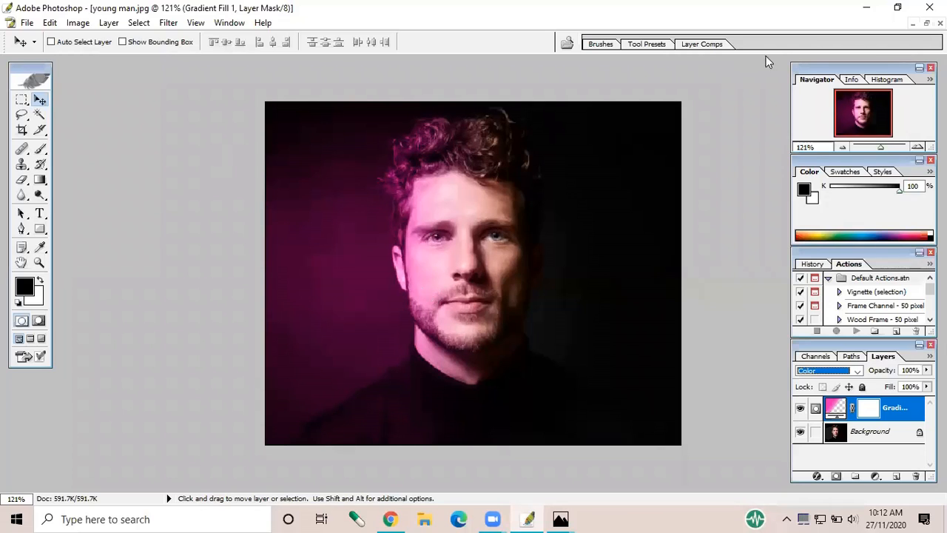
Switch to Photos to view the reference image dual lightning effect.png, and return to Photoshop
mouse_move(561, 518)
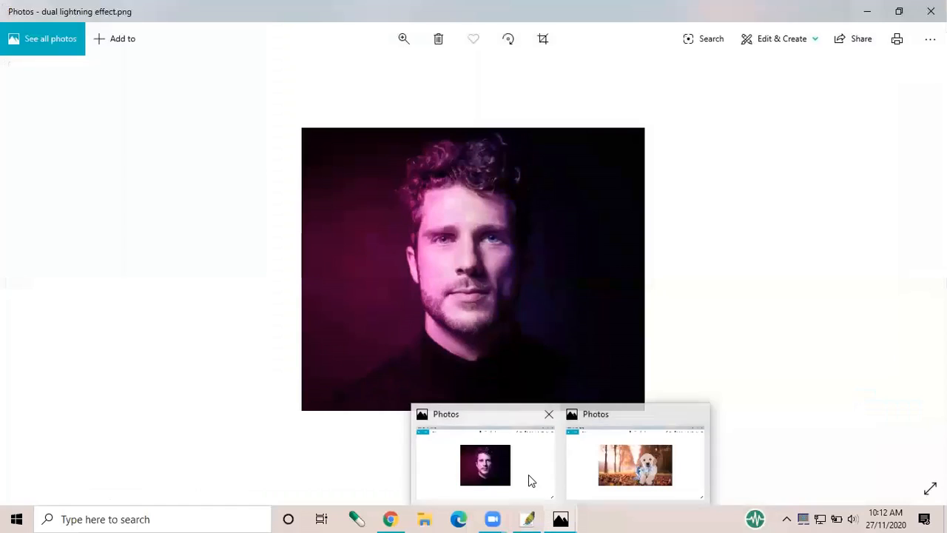
left_click(529, 474)
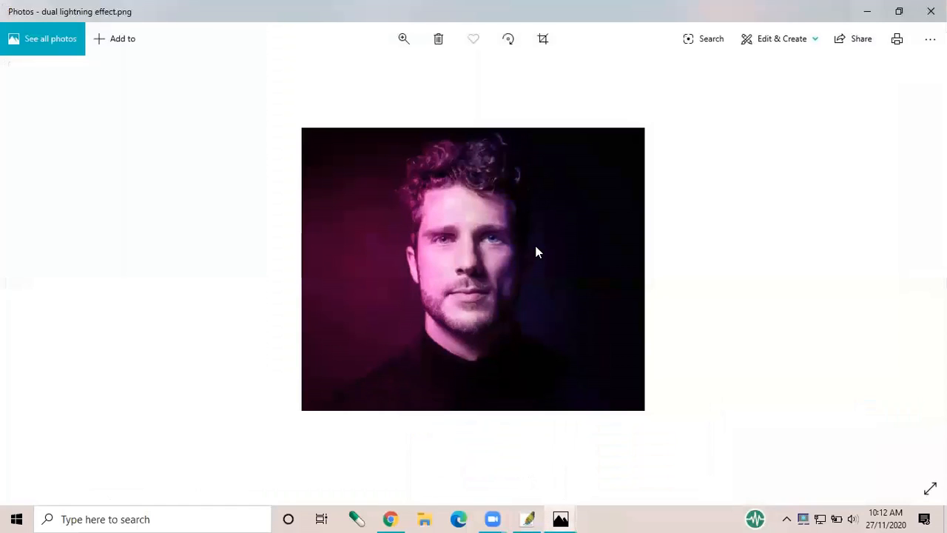
left_click(860, 11)
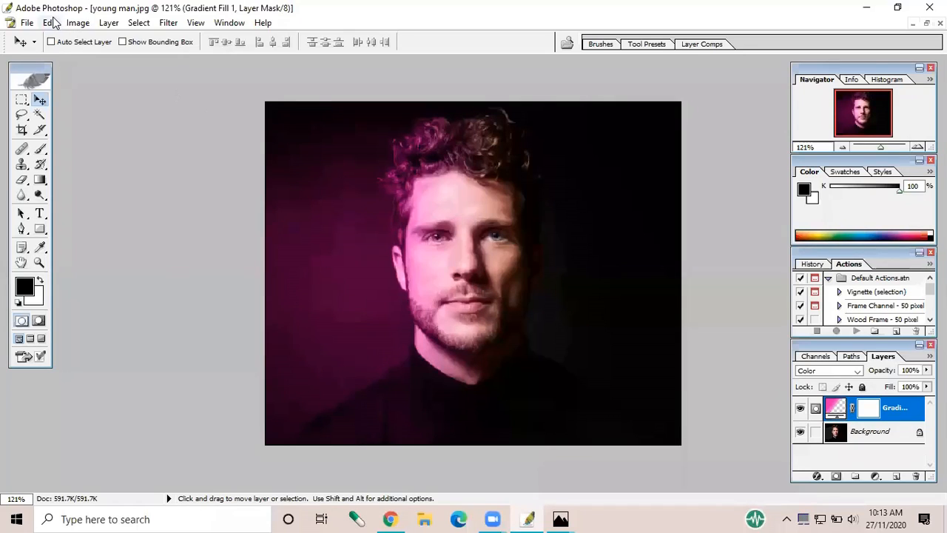
Duplicate the pink gradient fill layer using Layer via Copy
left_click(108, 23)
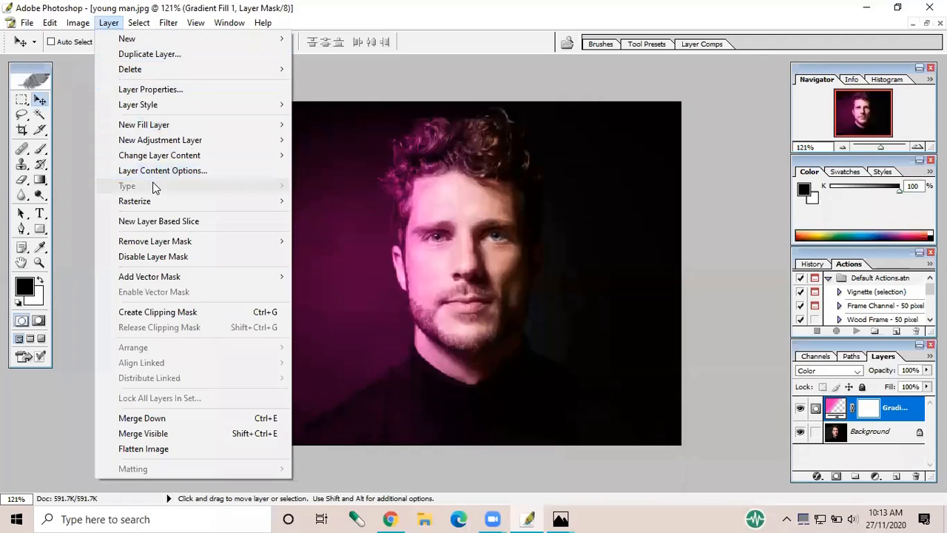
mouse_move(186, 38)
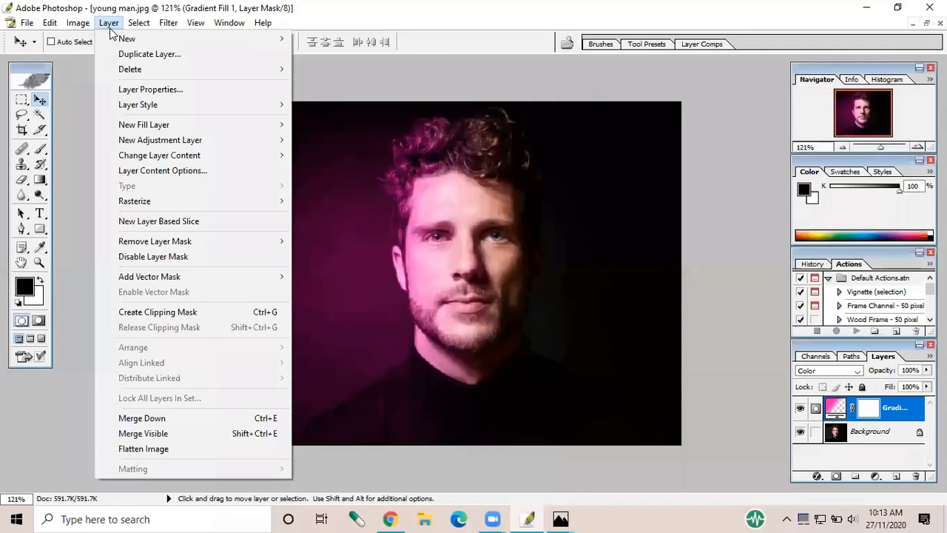
mouse_move(111, 39)
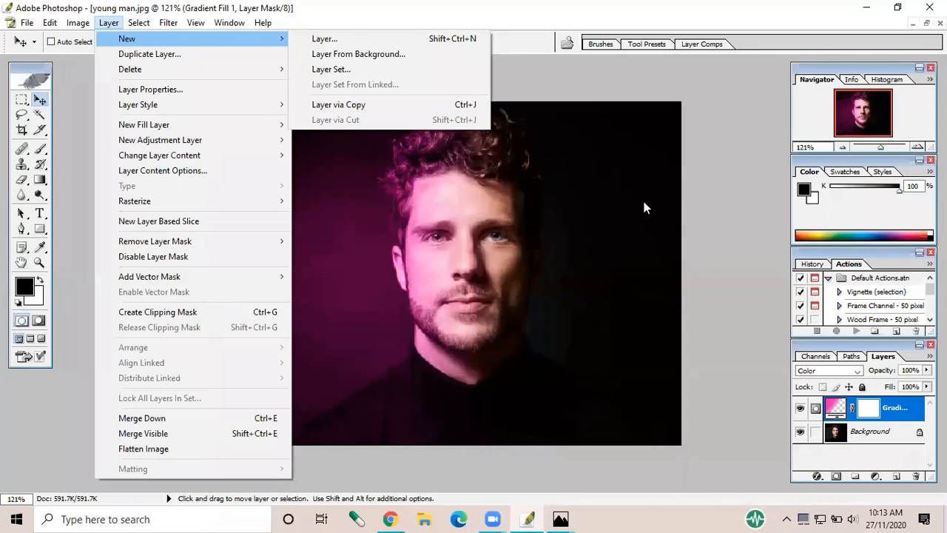
left_click(707, 214)
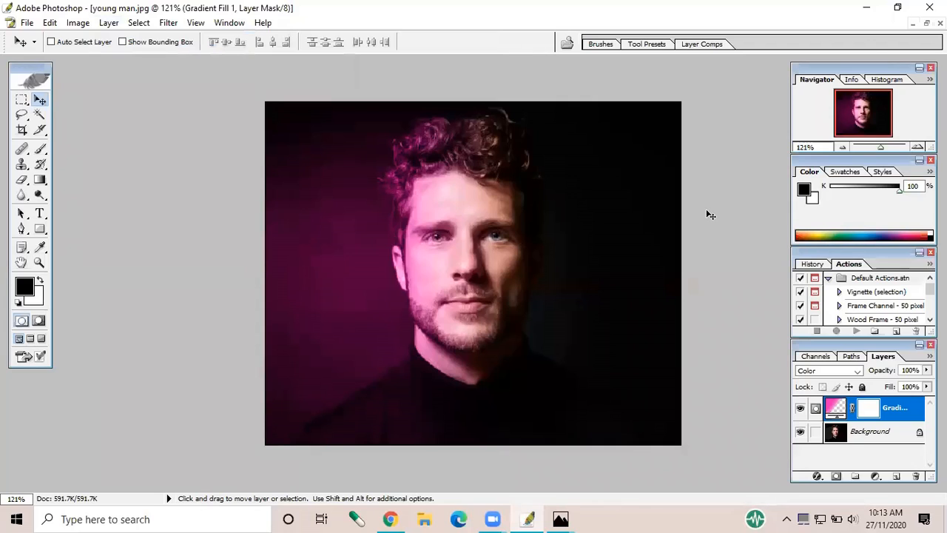
key("ctrl+j")
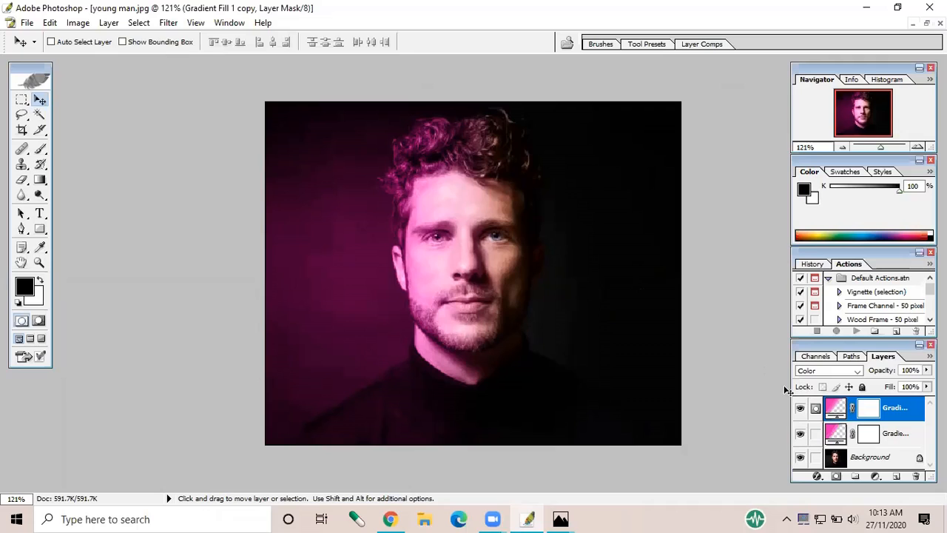
Add a new gradient fill layer above the pink copies and set its linear gradient angle to 180 degrees
left_click(877, 477)
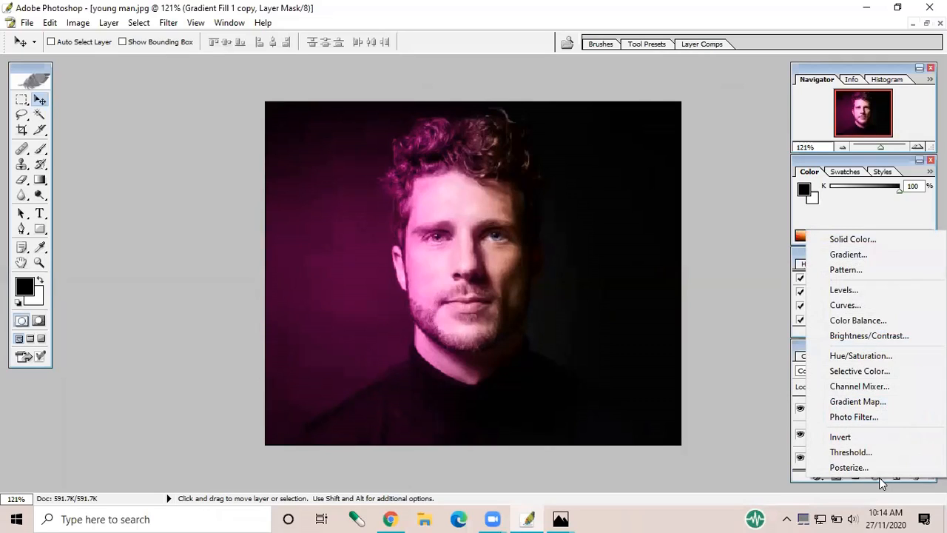
left_click(863, 254)
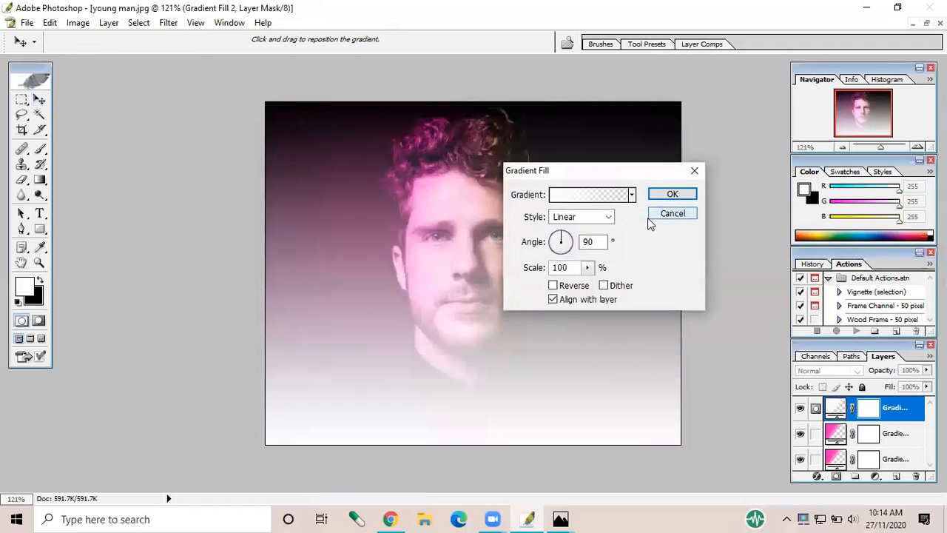
left_click(603, 243)
key("BackSpace")
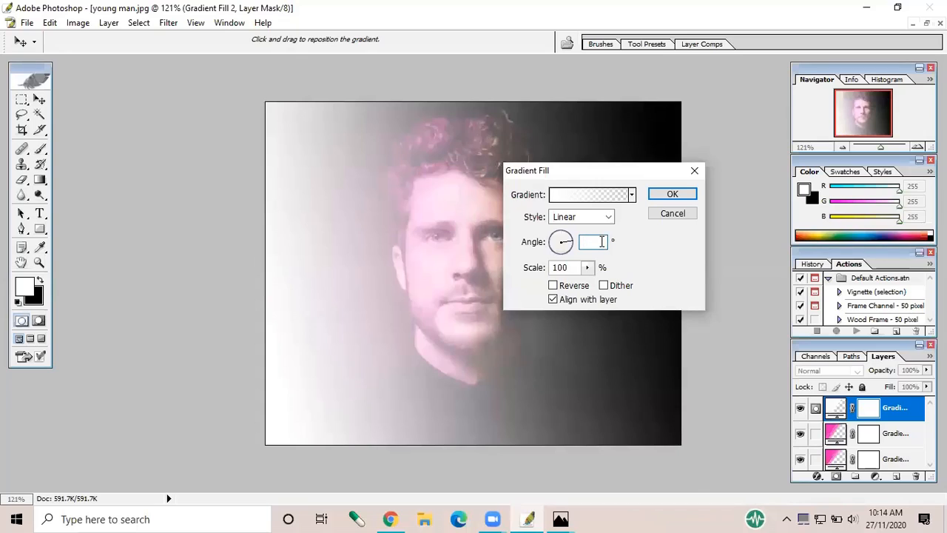
type("180")
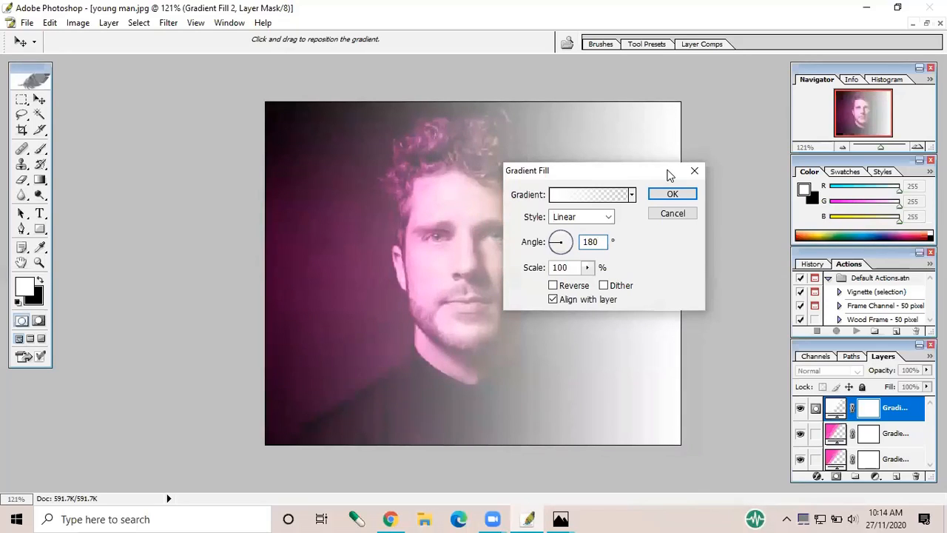
Change the starting colour stop of the new fill's gradient to bright blue 1122FD
left_click(604, 196)
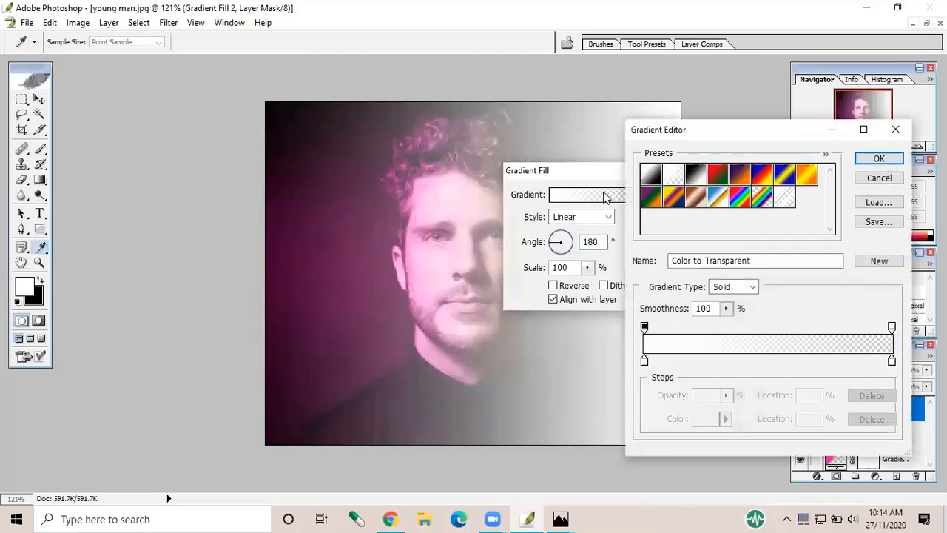
left_click(645, 362)
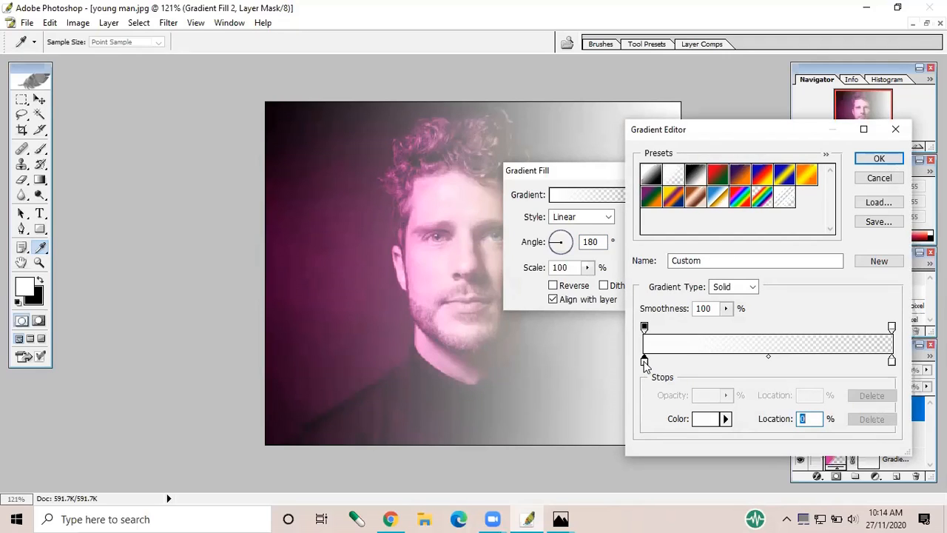
left_click(707, 420)
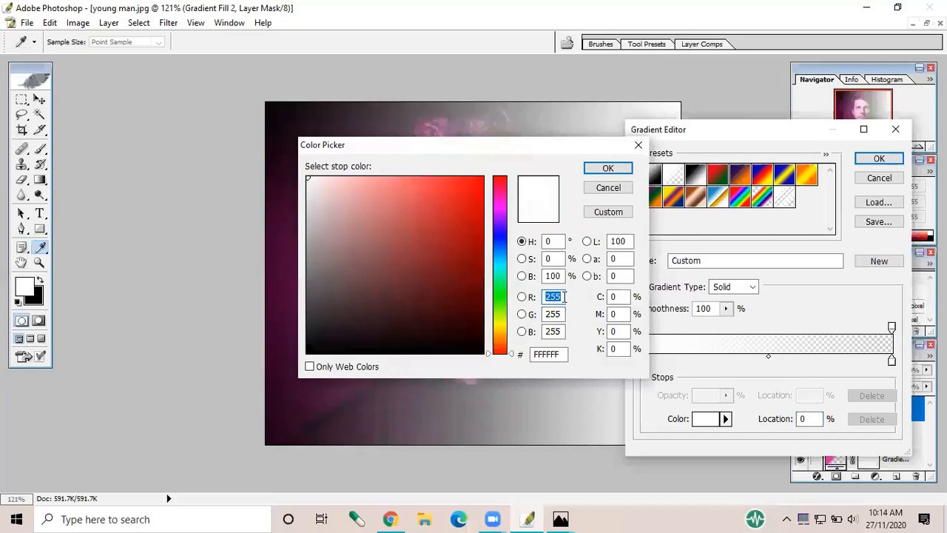
left_click(501, 238)
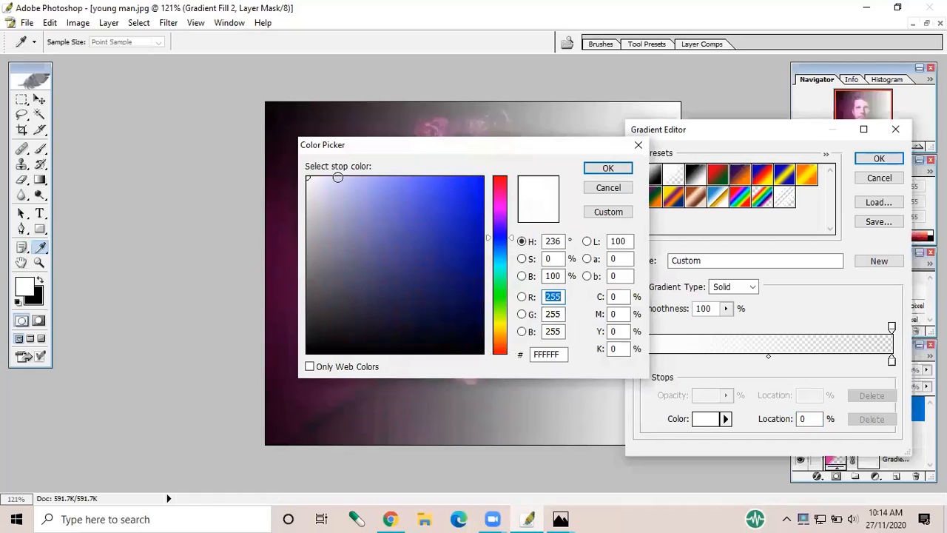
left_click(309, 180)
mouse_move(404, 198)
left_mouse_down()
mouse_move(479, 224)
mouse_move(462, 178)
mouse_move(472, 178)
left_mouse_up()
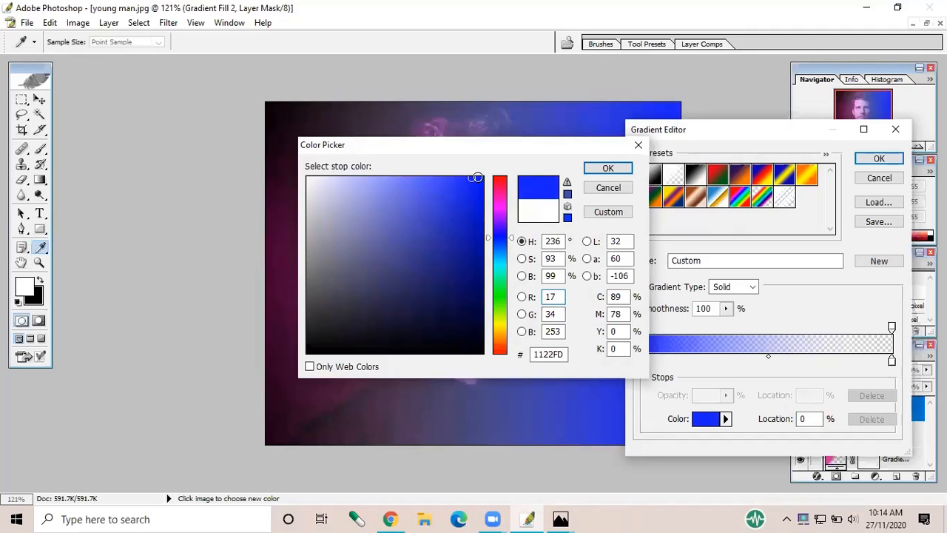
left_click(606, 169)
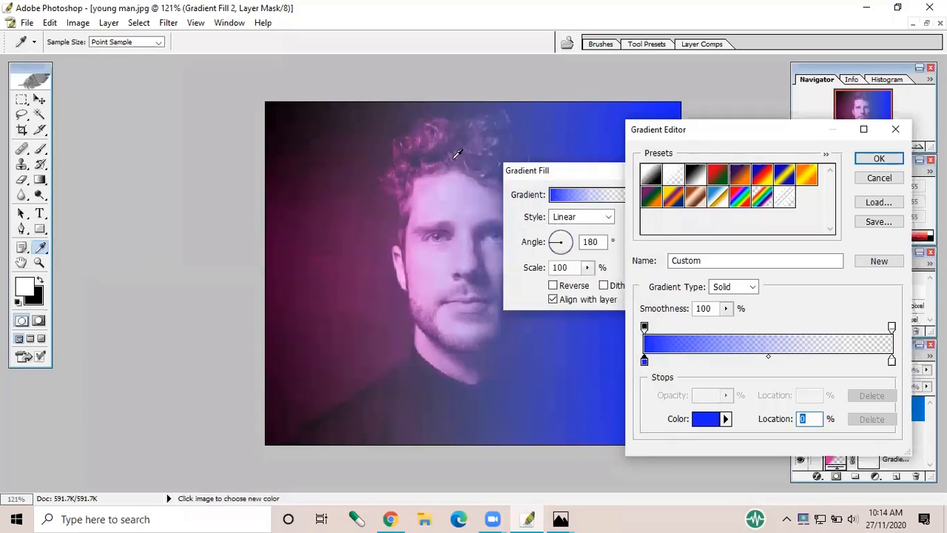
Move the blue gradient's transparent stop to 57% and its 100% opacity stop to 42%, and accept the gradient
left_click(644, 328)
left_click_drag(644, 328, 716, 338)
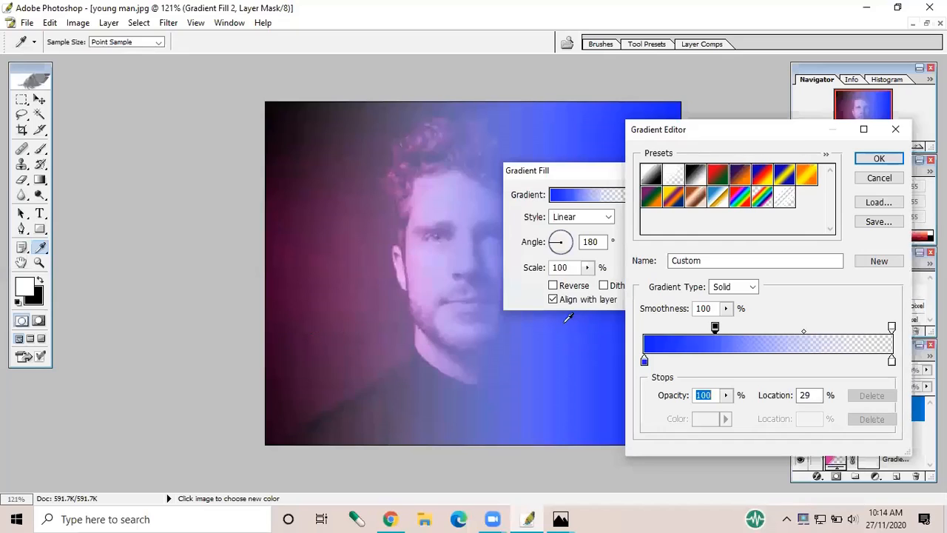
left_click_drag(714, 329, 703, 329)
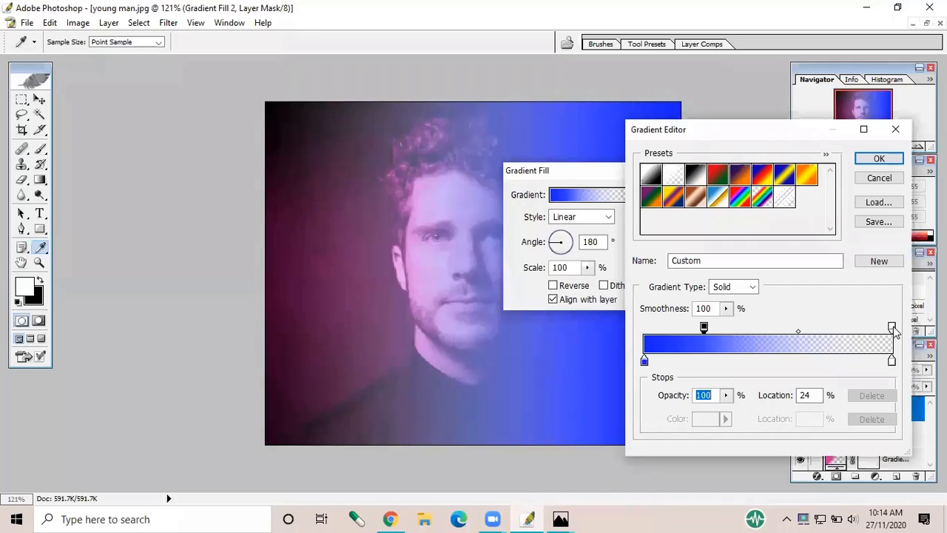
left_click_drag(893, 328, 756, 334)
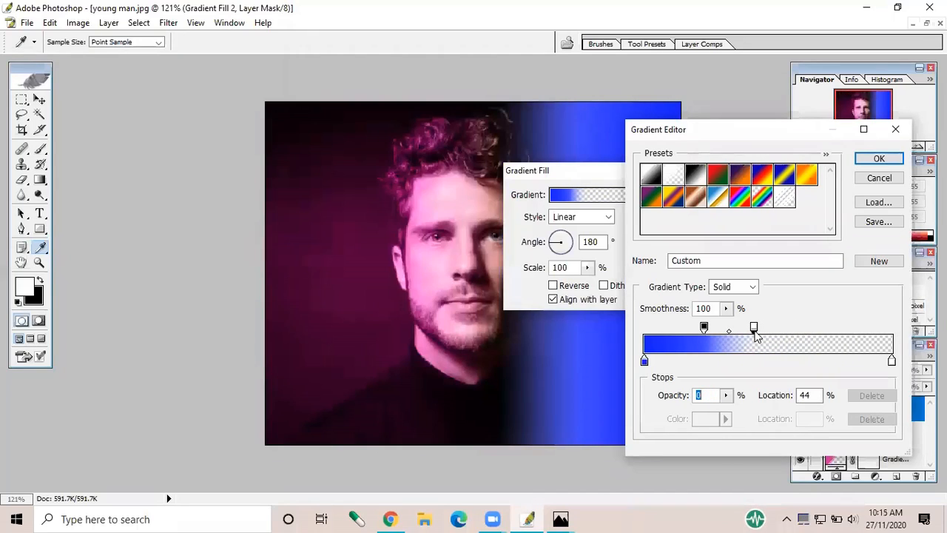
left_click_drag(756, 334, 766, 337)
left_click_drag(772, 337, 784, 337)
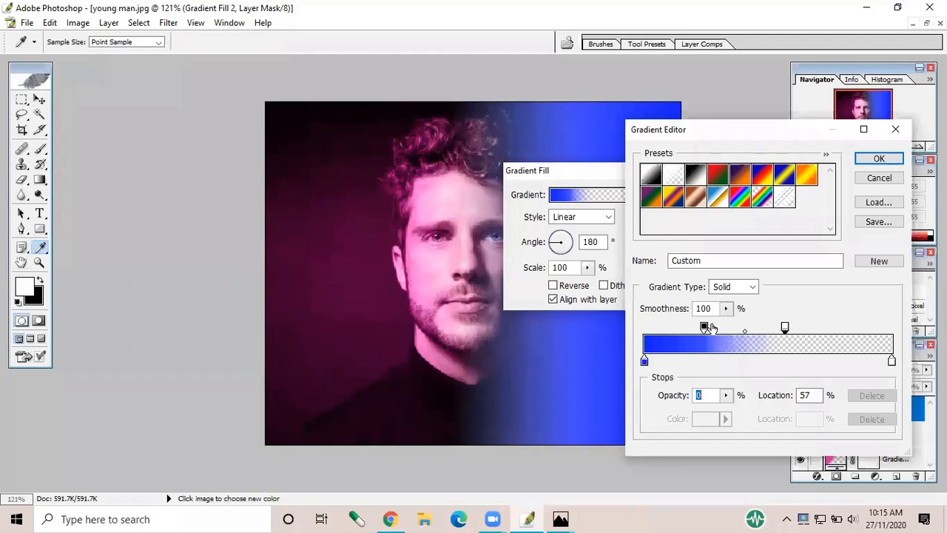
left_click(705, 327)
left_click_drag(707, 329, 735, 331)
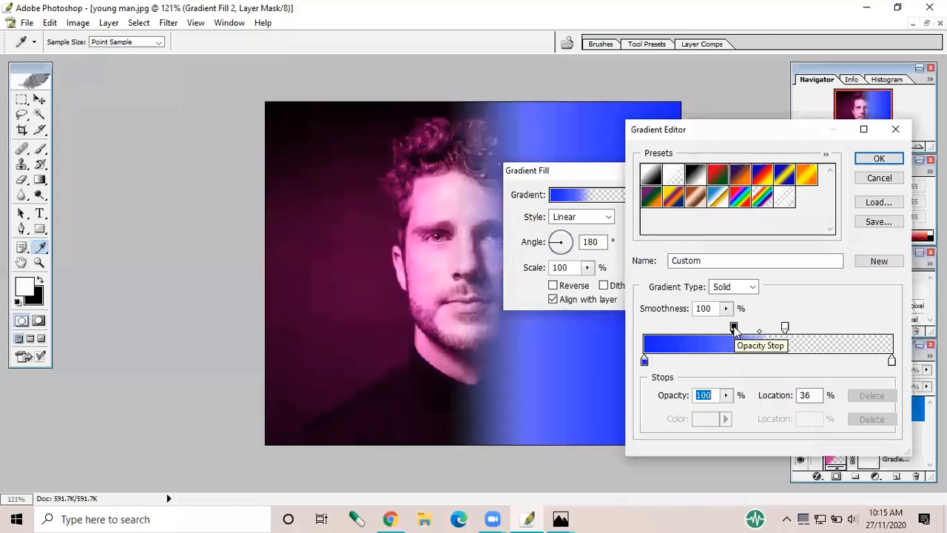
left_click_drag(735, 330, 747, 329)
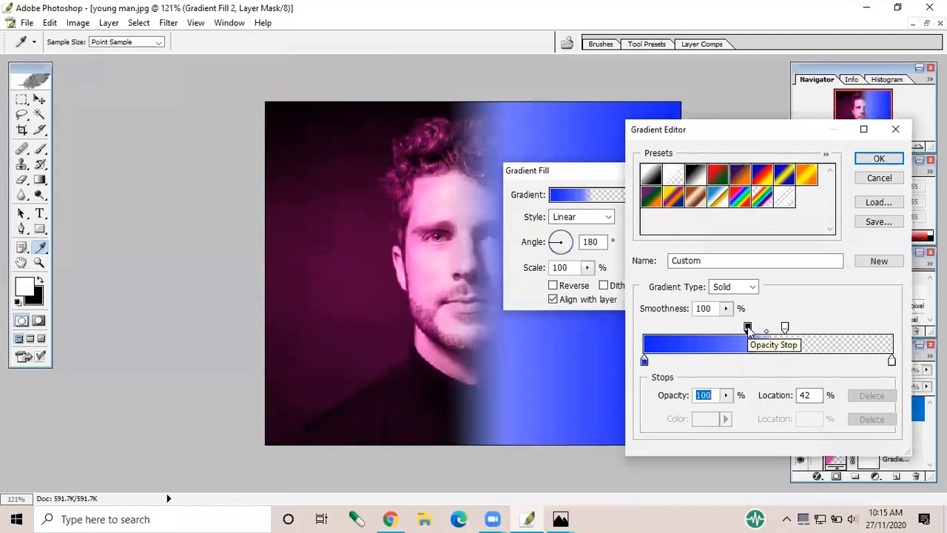
left_click(876, 163)
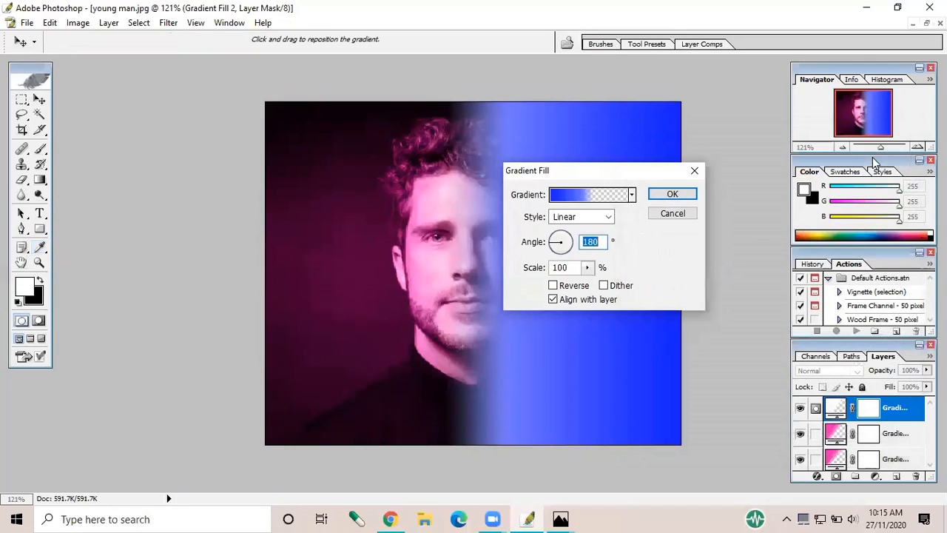
Apply the blue gradient fill and set its layer's blend mode to Color
left_click(672, 196)
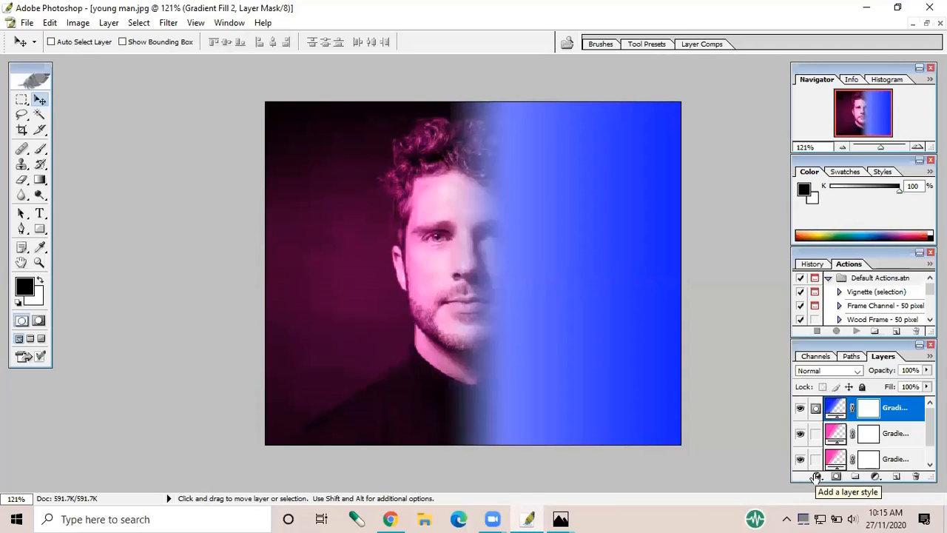
left_click(821, 378)
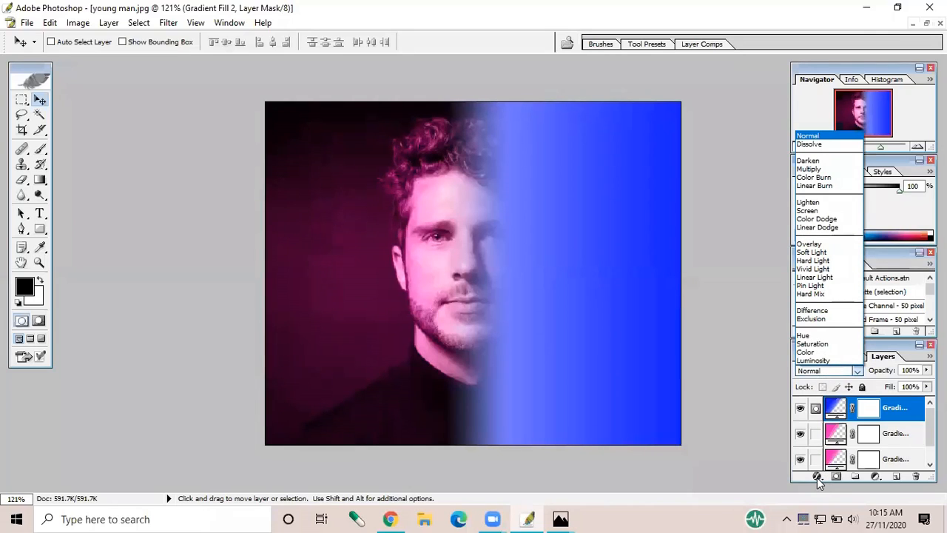
left_click(817, 477)
left_click(817, 477)
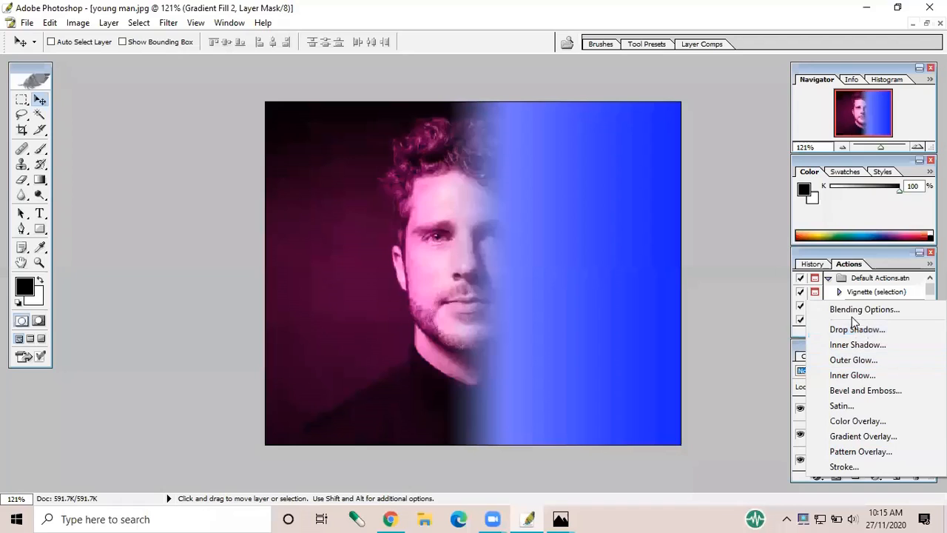
left_click(750, 462)
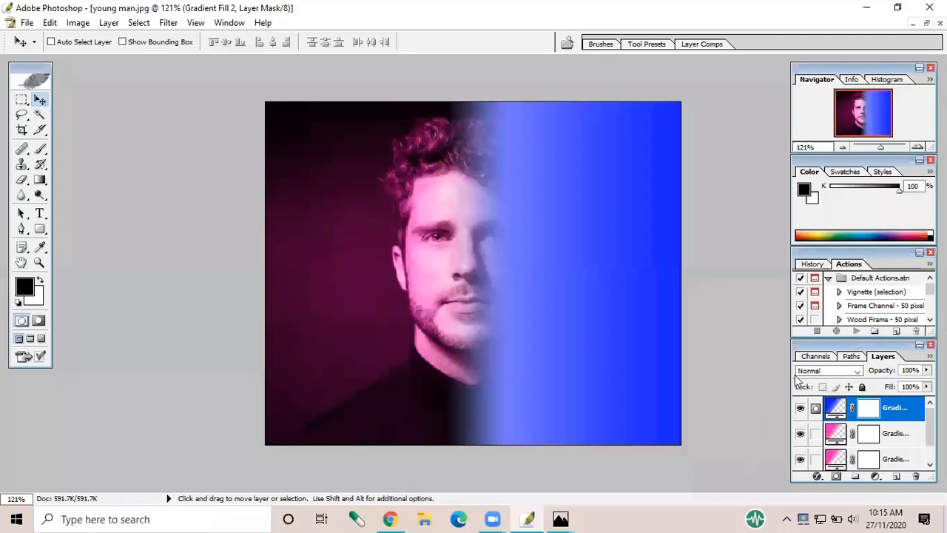
left_click(827, 369)
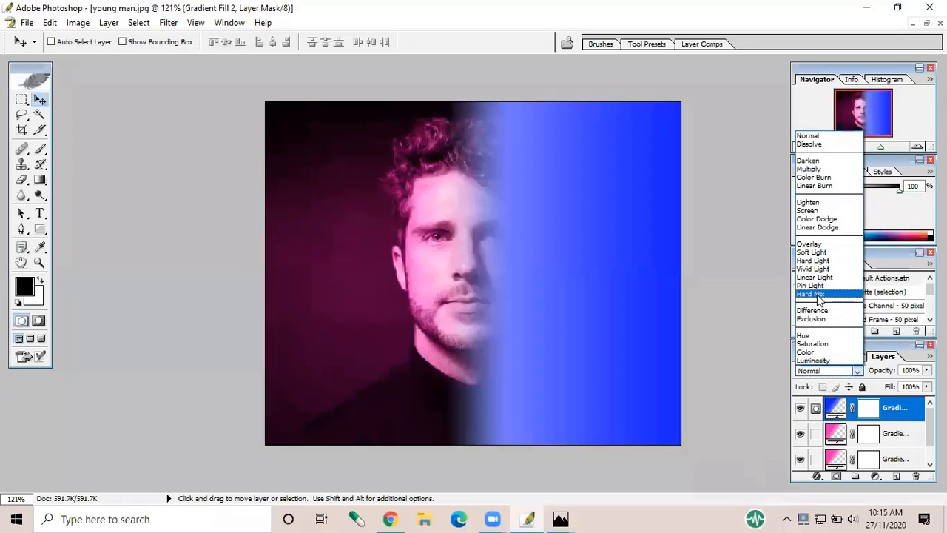
left_click(809, 352)
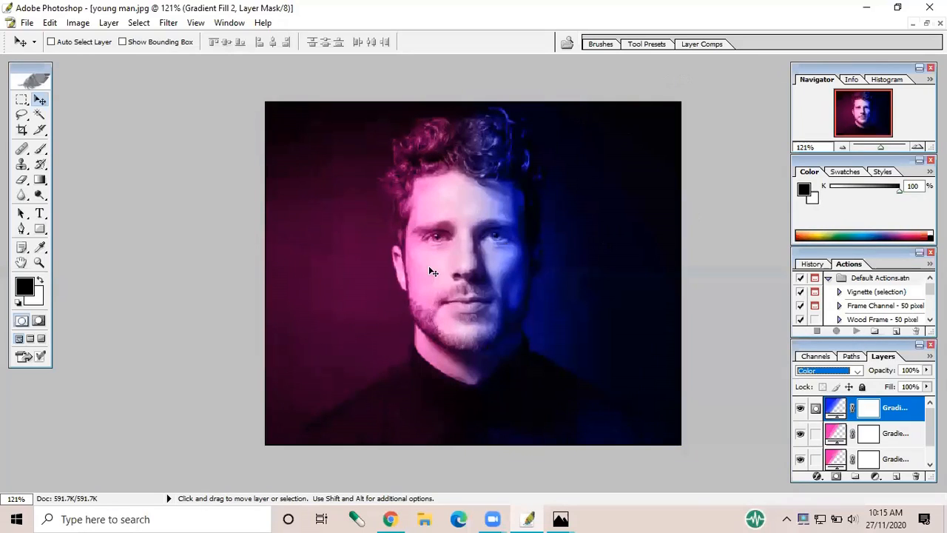
View the original young man.jpg from the desktop in Photos for comparison, and return to Photoshop
left_click(866, 8)
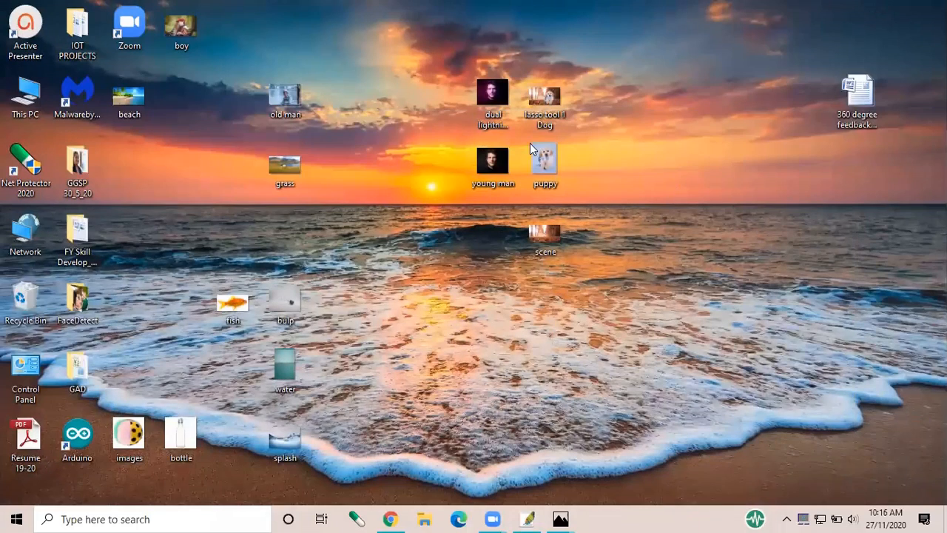
double_click(481, 171)
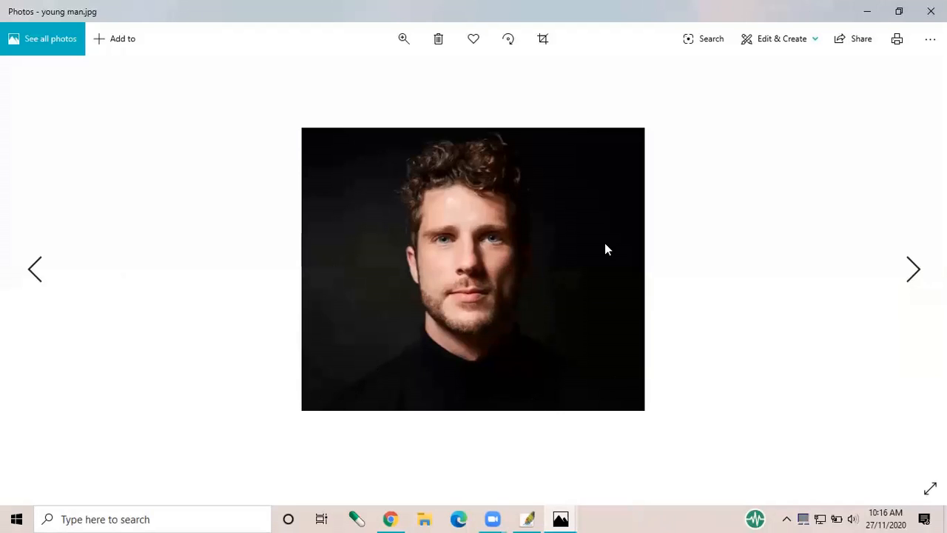
left_click(876, 11)
mouse_move(528, 518)
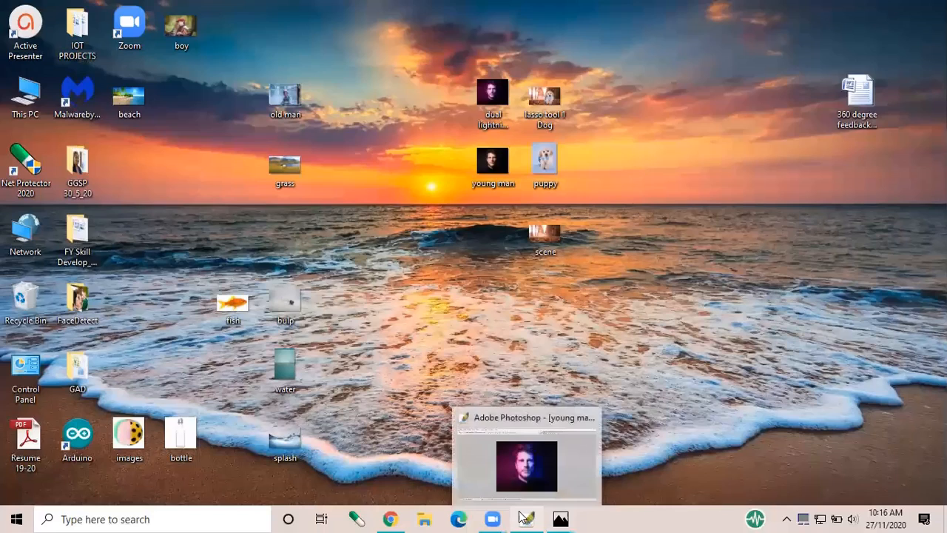
left_click(522, 462)
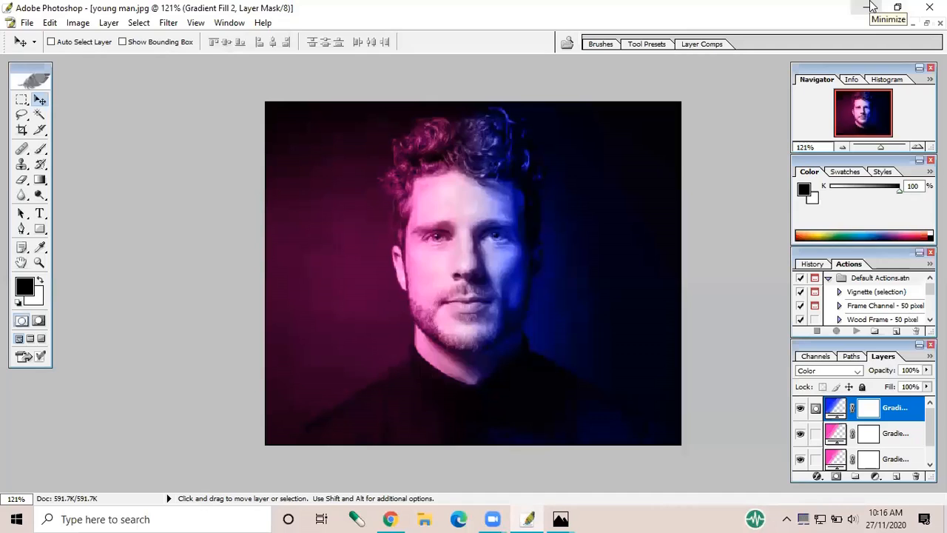
Quit Photoshop without saving the changes to young man.jpg
left_click(929, 6)
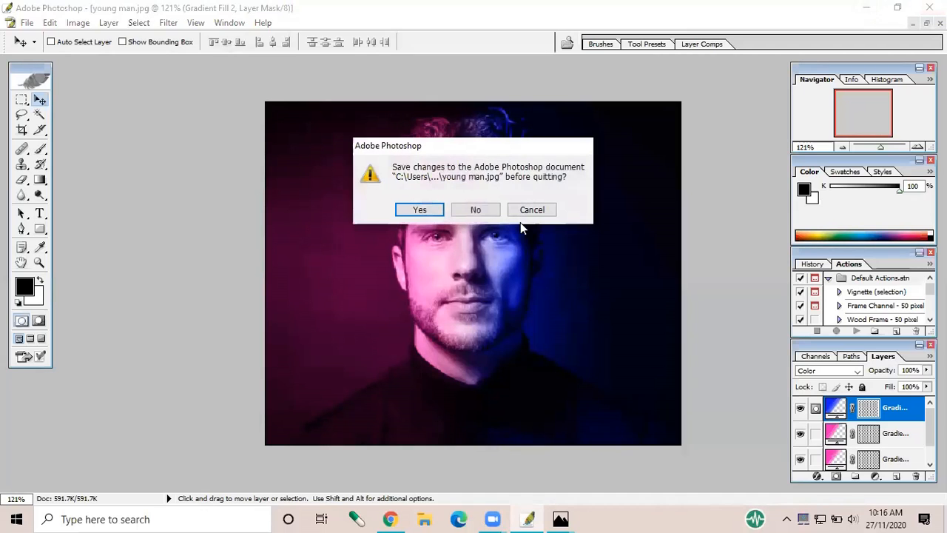
left_click(486, 211)
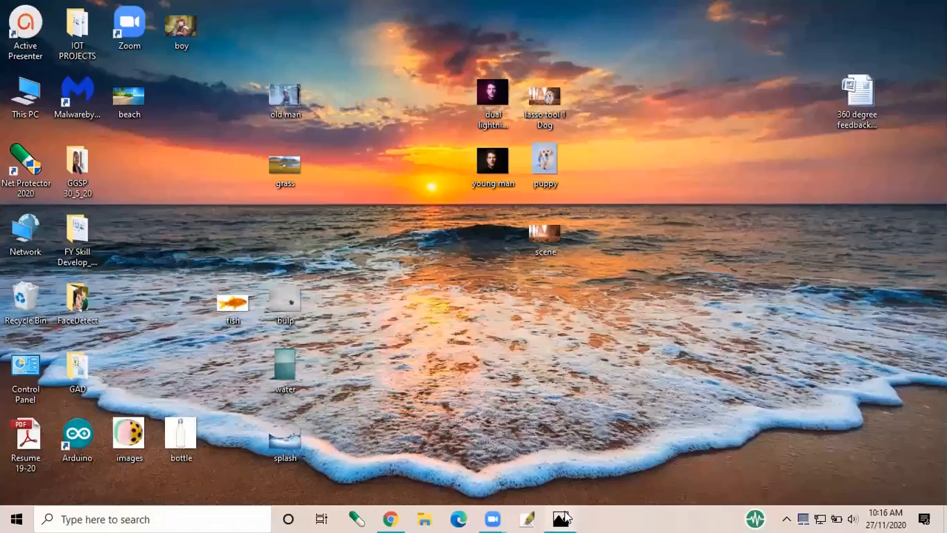
Switch to Photos to view the reference image lasso tool 1 Dog.png, and return to the desktop
mouse_move(564, 516)
left_click(588, 478)
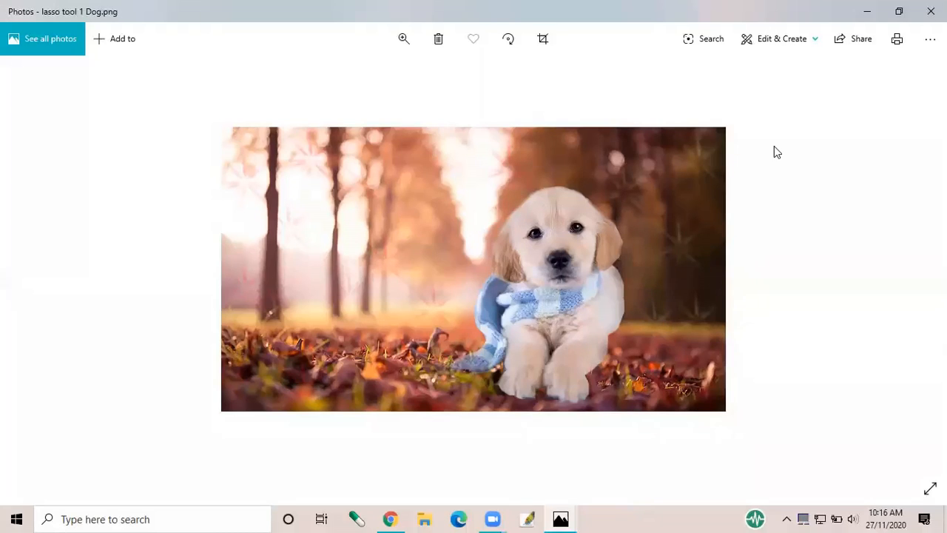
left_click(867, 14)
left_click_drag(535, 293, 585, 100)
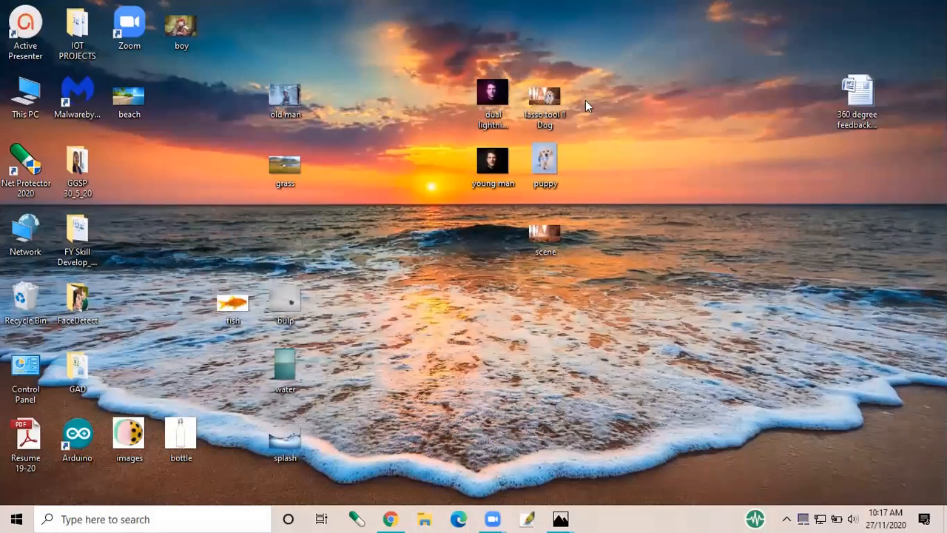
left_click(689, 201)
Launch Photoshop and open puppy.jpg and scene.jpg together from the Desktop
left_click(527, 518)
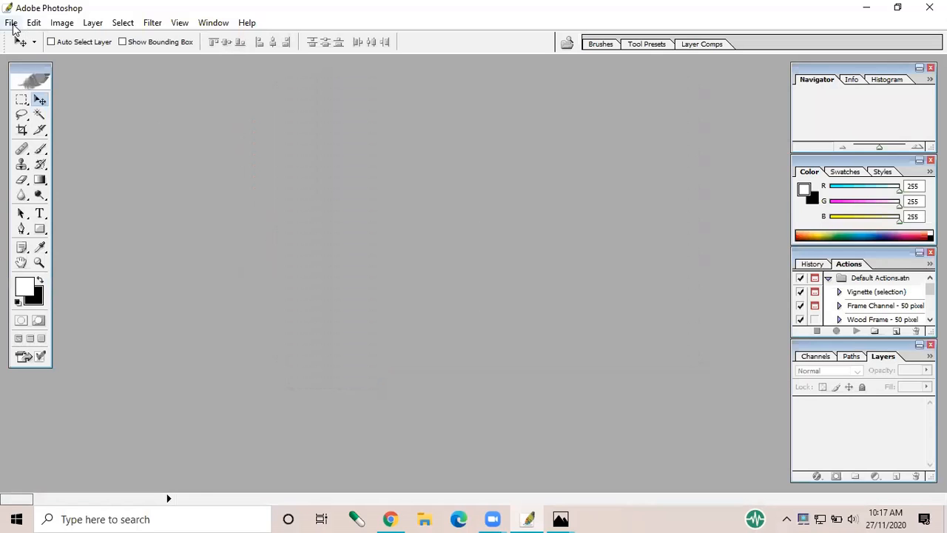
left_click(11, 23)
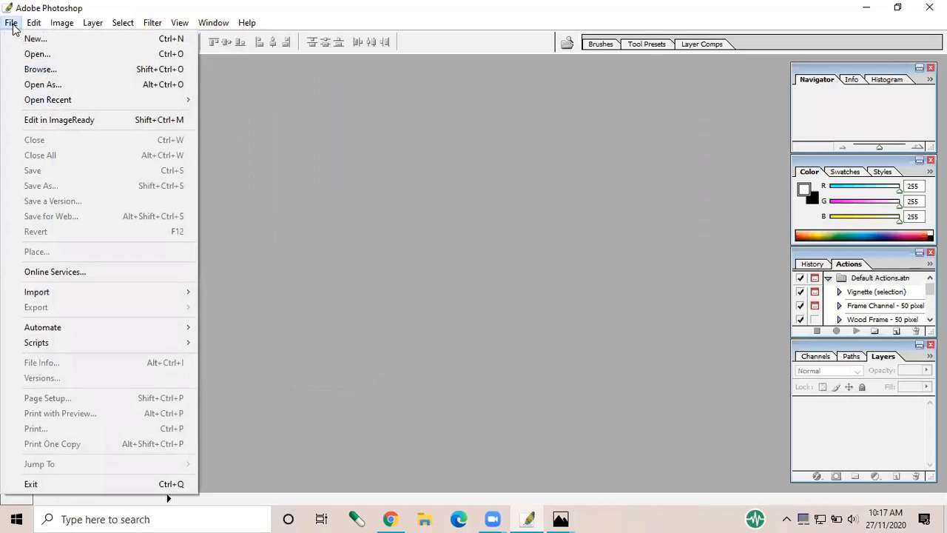
left_click(22, 53)
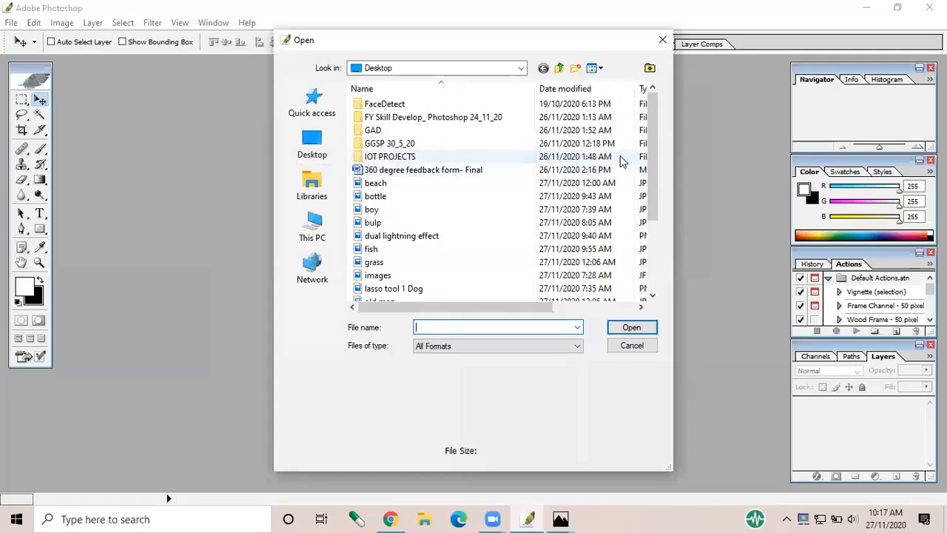
left_click_drag(656, 170, 650, 241)
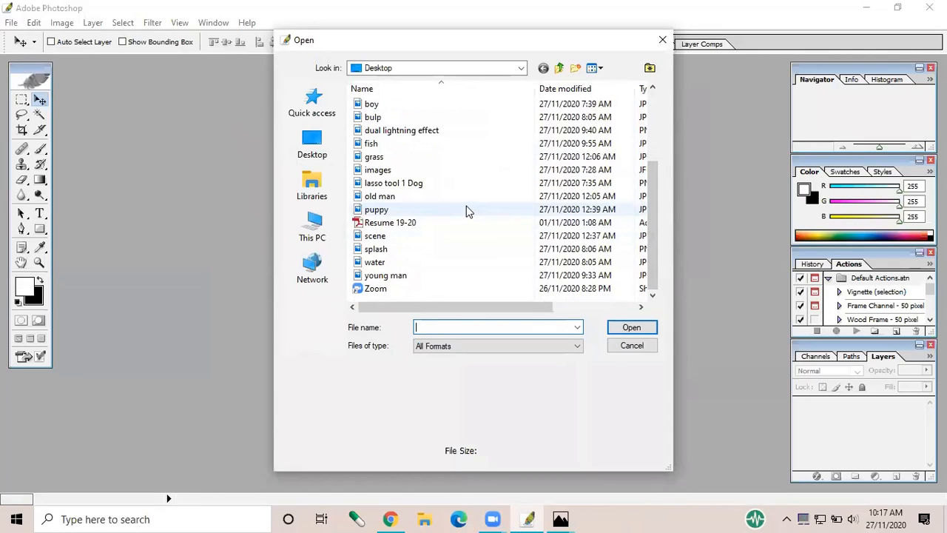
left_click(466, 211)
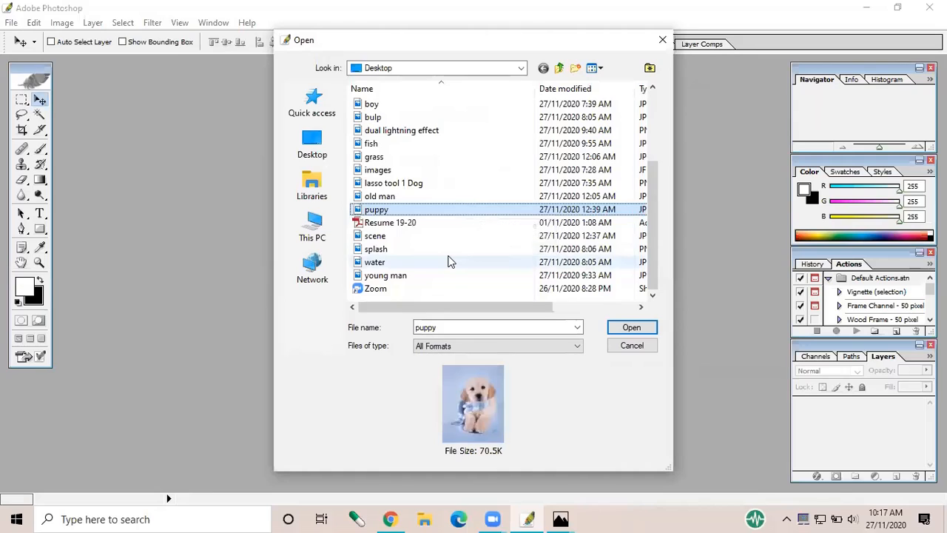
left_click(537, 236, "ctrl")
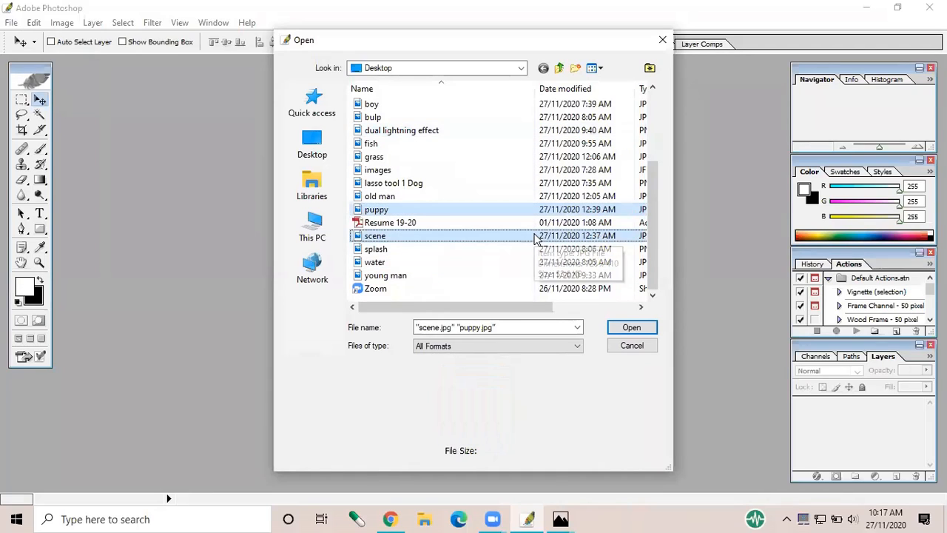
left_click(536, 237)
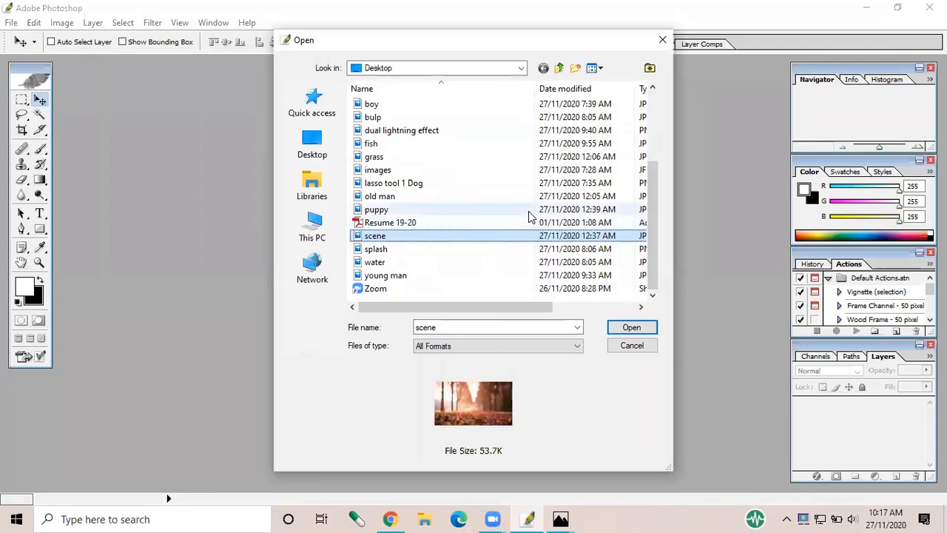
left_click(529, 211, "ctrl")
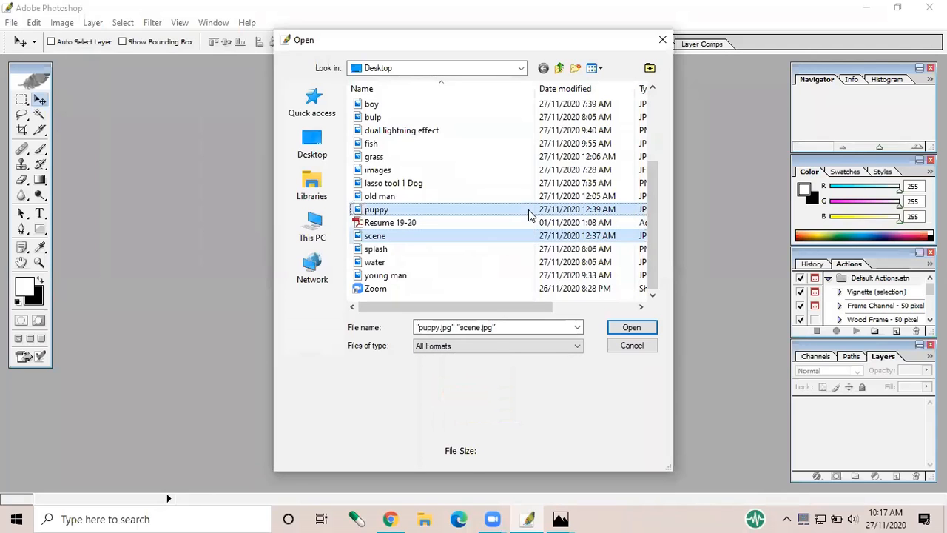
left_click(631, 328)
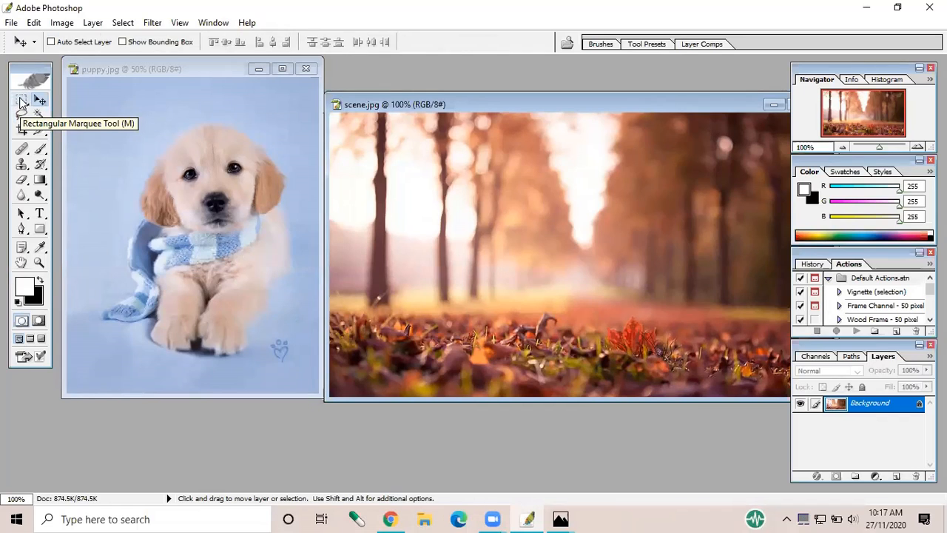
left_click(22, 103)
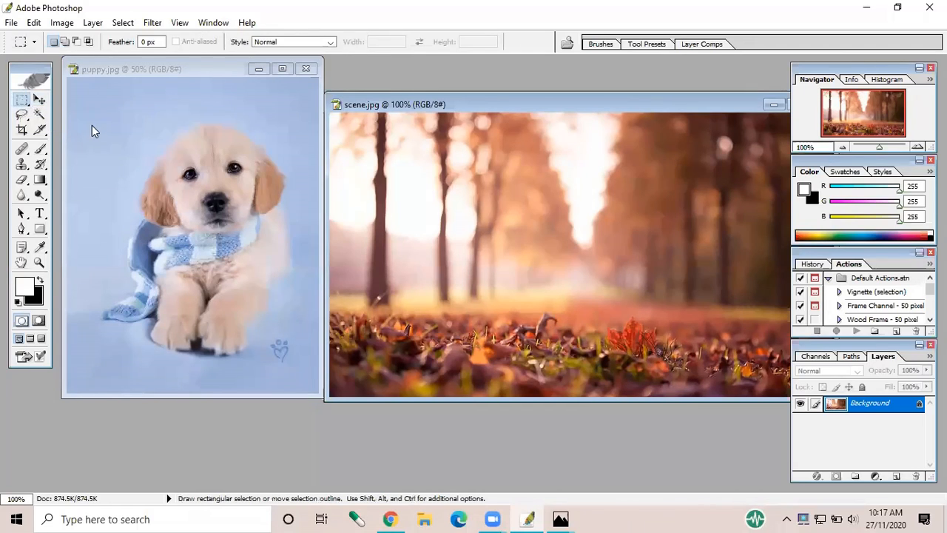
right_click(25, 104)
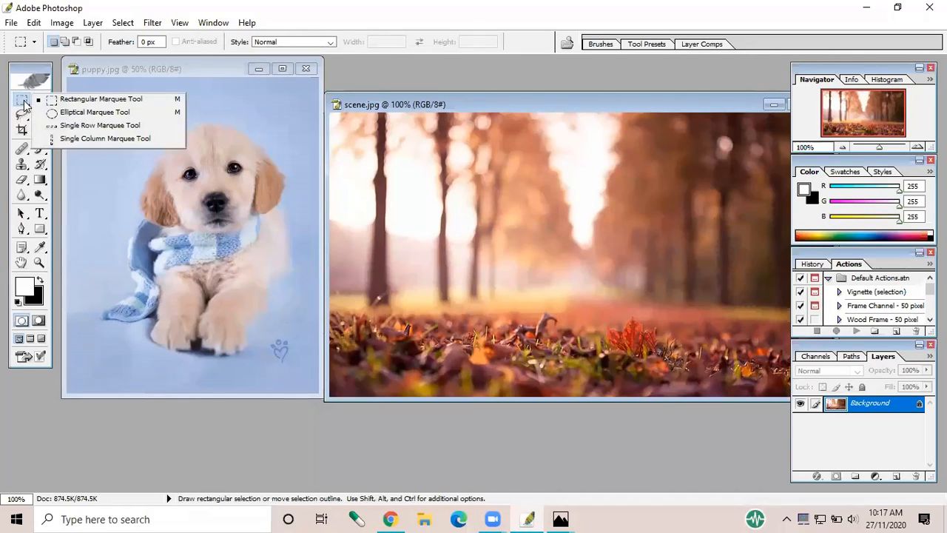
left_click(98, 101)
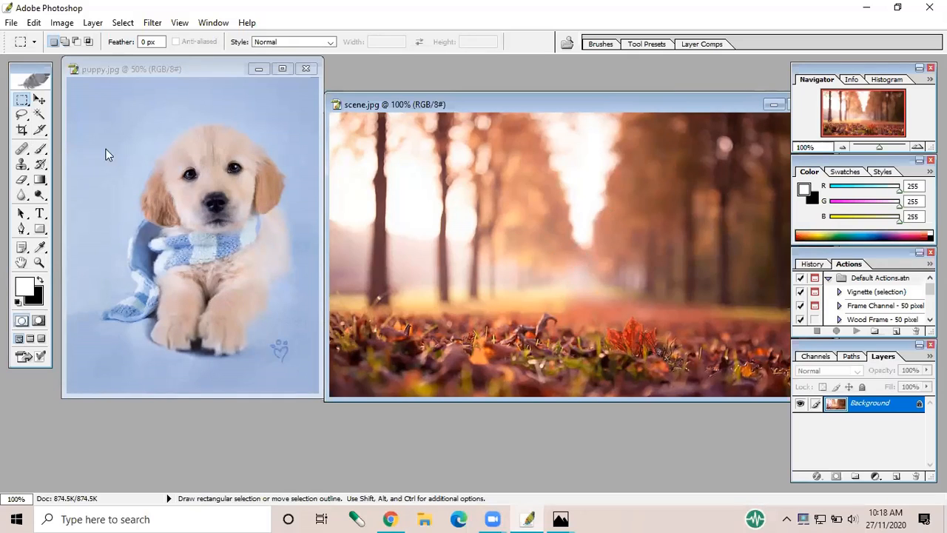
Enlarge the puppy.jpg window over the scene image and outline the puppy with its scarf using the Lasso tool
left_click(23, 118)
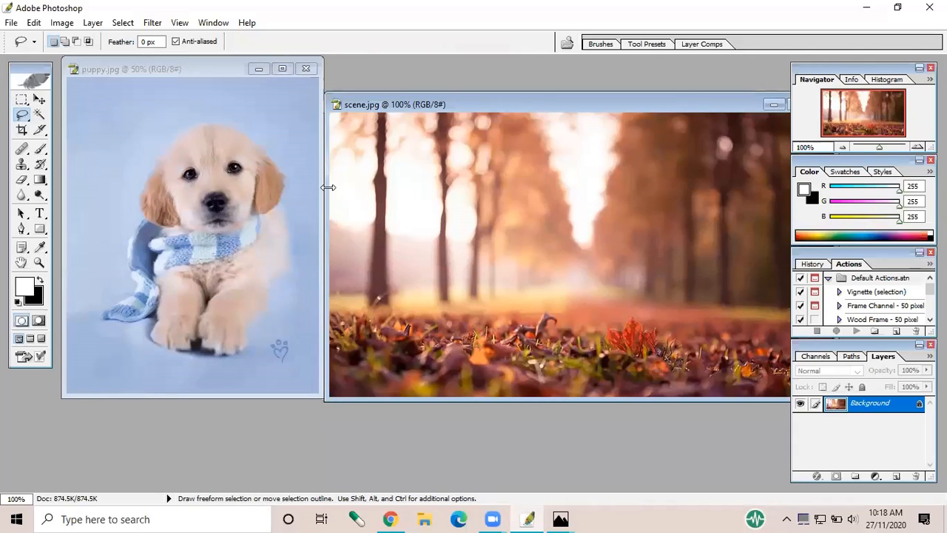
left_click_drag(328, 187, 438, 194)
left_click(323, 244)
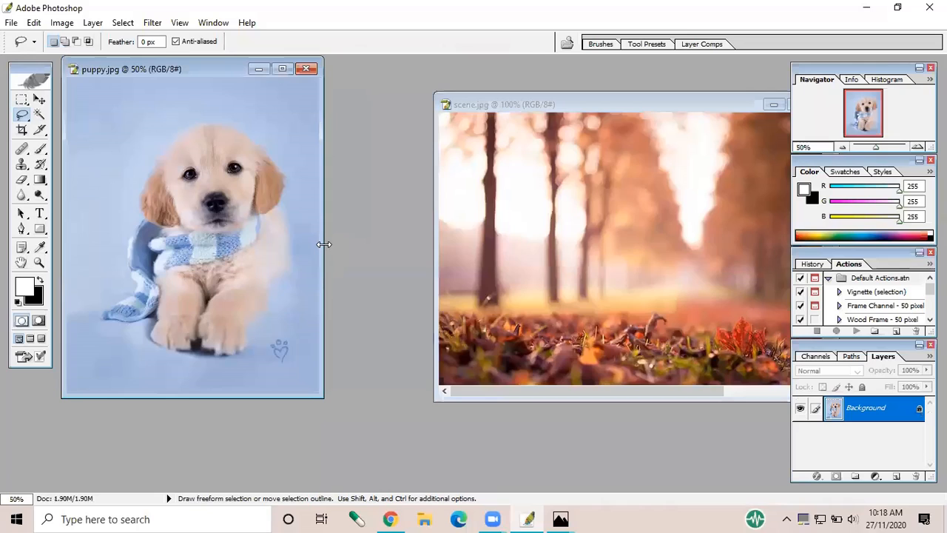
left_click_drag(324, 244, 736, 277)
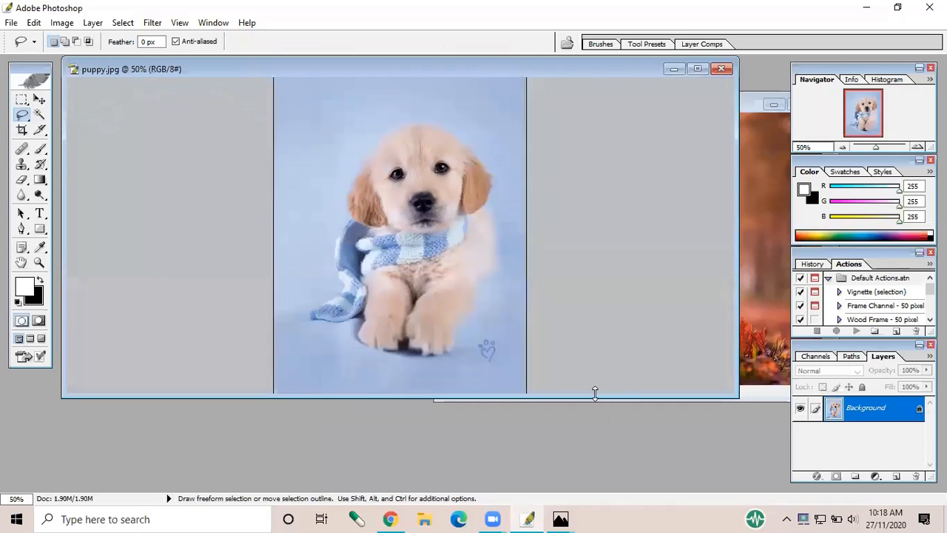
left_click_drag(595, 392, 598, 490)
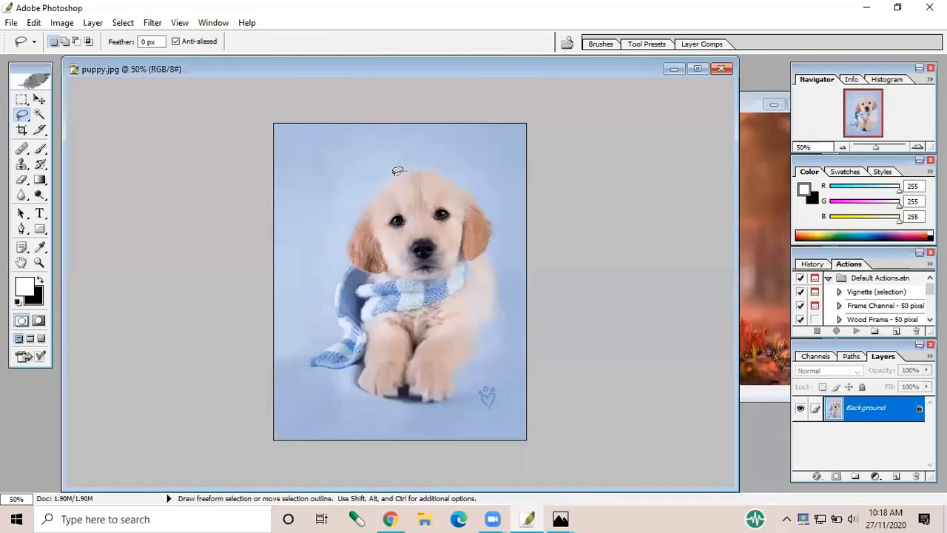
mouse_move(381, 182)
left_mouse_down()
mouse_move(337, 285)
mouse_move(344, 330)
mouse_move(307, 363)
mouse_move(342, 364)
mouse_move(366, 347)
mouse_move(360, 381)
mouse_move(369, 388)
mouse_move(393, 394)
mouse_move(408, 379)
mouse_move(406, 388)
mouse_move(446, 396)
mouse_move(497, 299)
mouse_move(482, 254)
mouse_move(490, 226)
mouse_move(464, 181)
mouse_move(399, 173)
left_mouse_up()
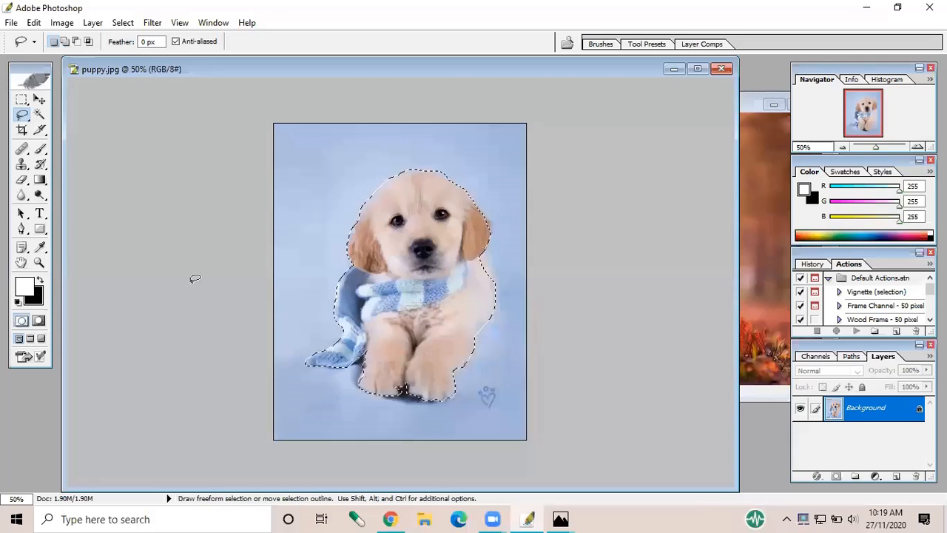
At 200% zoom, subtract the excess blue background above the right side of the puppy's head from the lasso selection
left_click(39, 262)
key("alt")
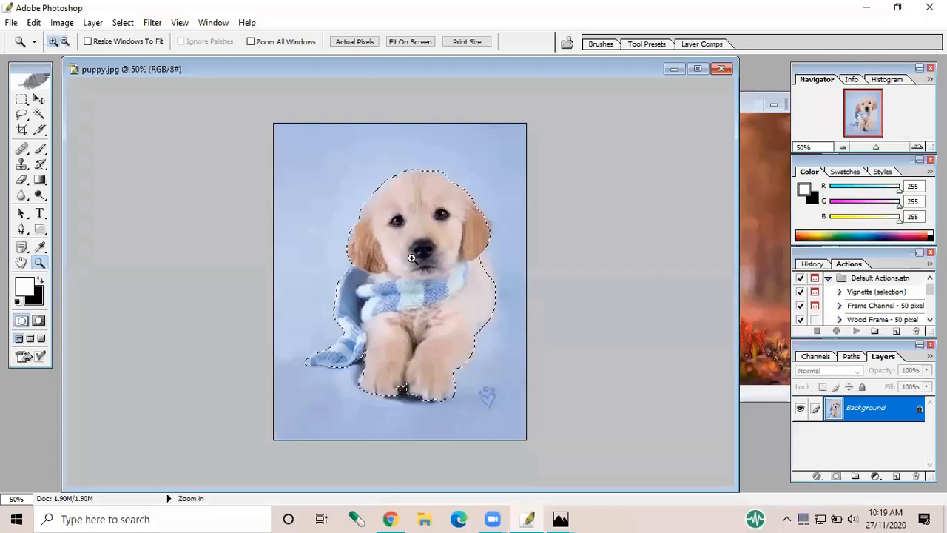
left_click(411, 257)
left_click(412, 258)
left_click(412, 257)
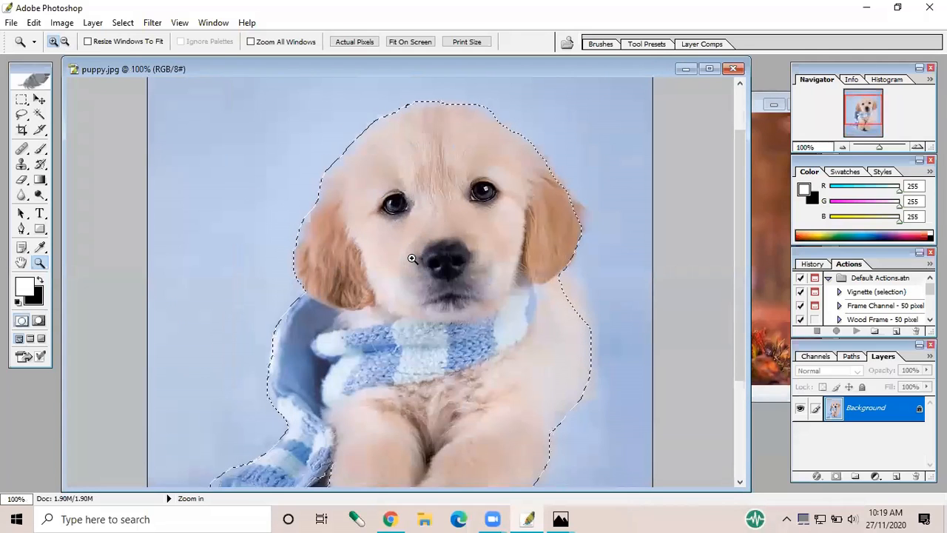
left_click(411, 257)
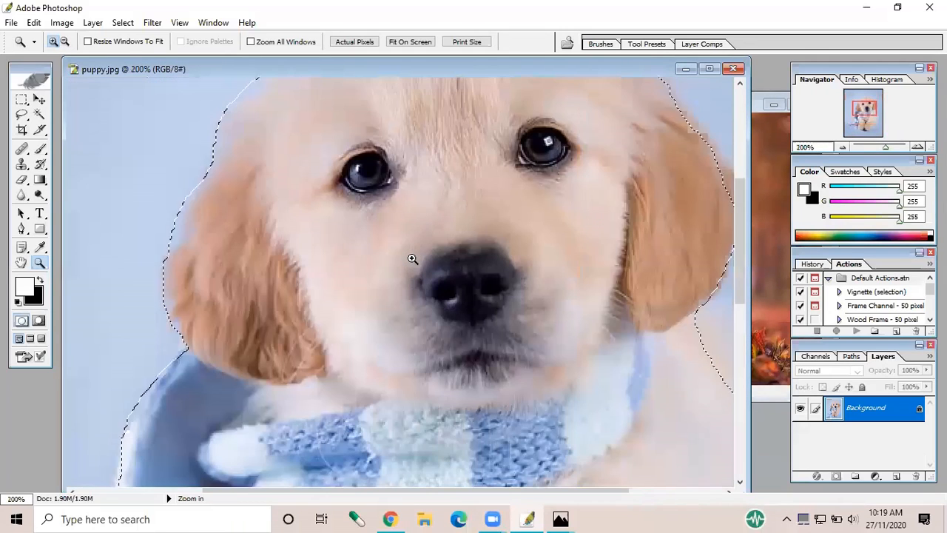
key("alt")
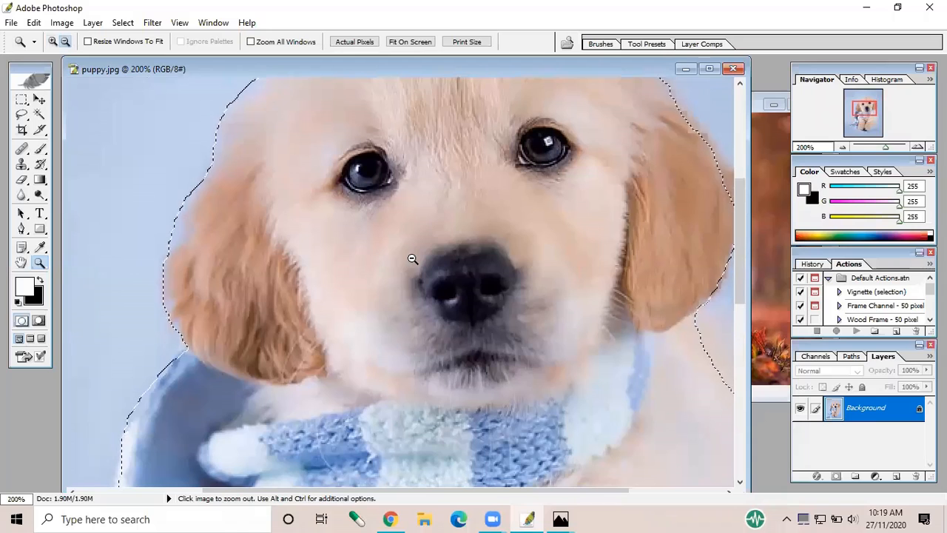
left_click(64, 42)
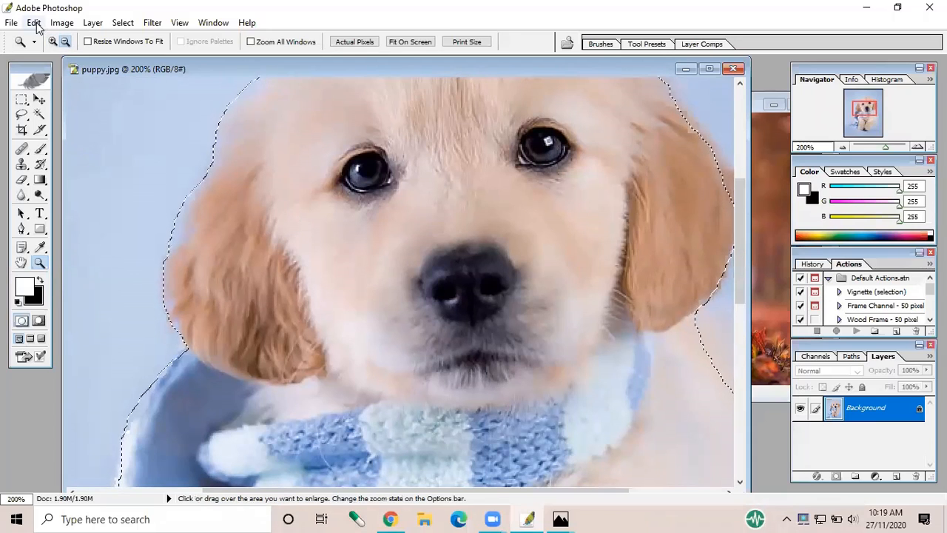
scroll(388, 254, "up", 4)
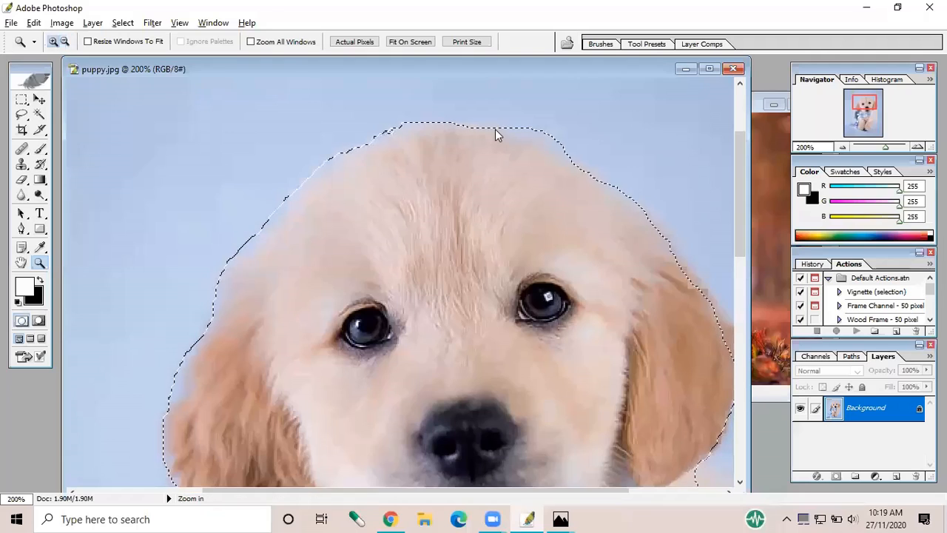
key("alt")
left_click(21, 117)
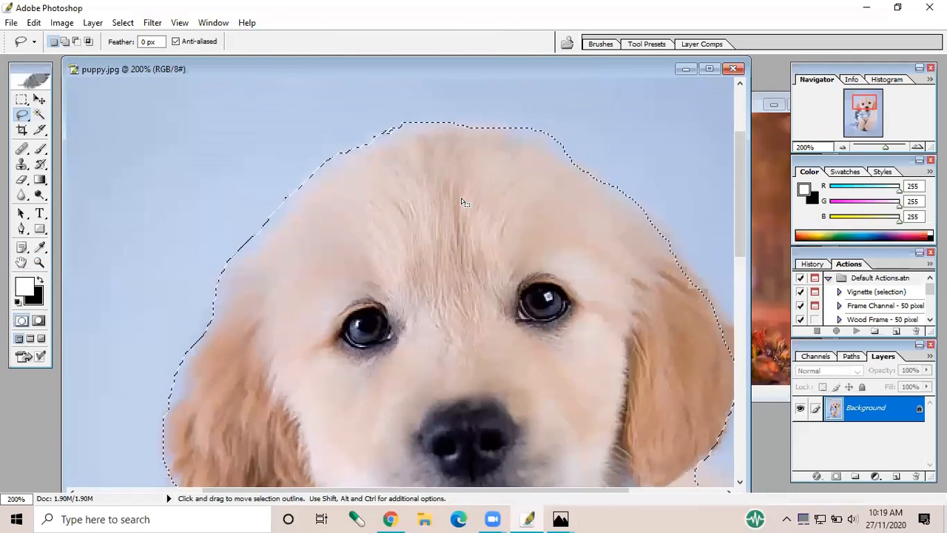
key("alt")
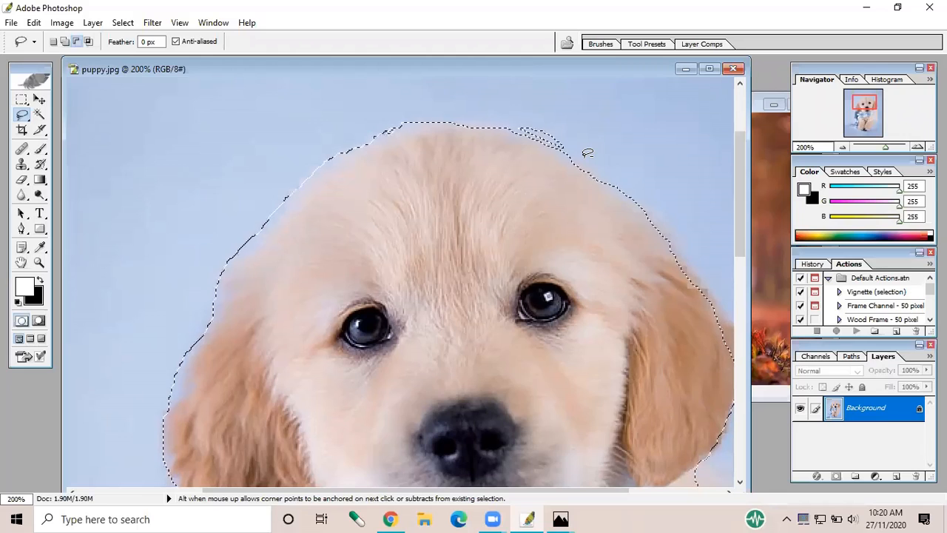
key("alt")
left_click_drag(520, 115, 520, 115)
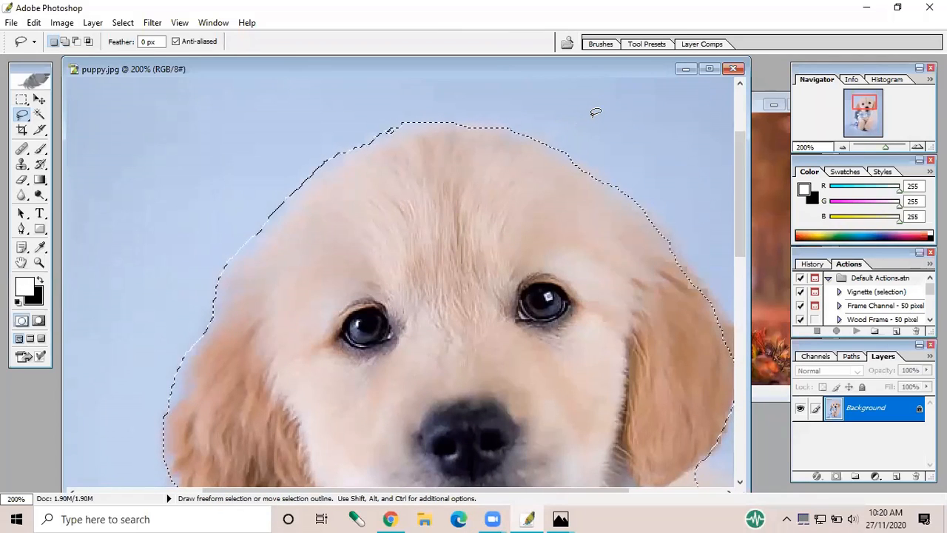
Subtract a strip from the selection along the head's upper-left edge and add the missing area back with the Lasso tool
key("alt")
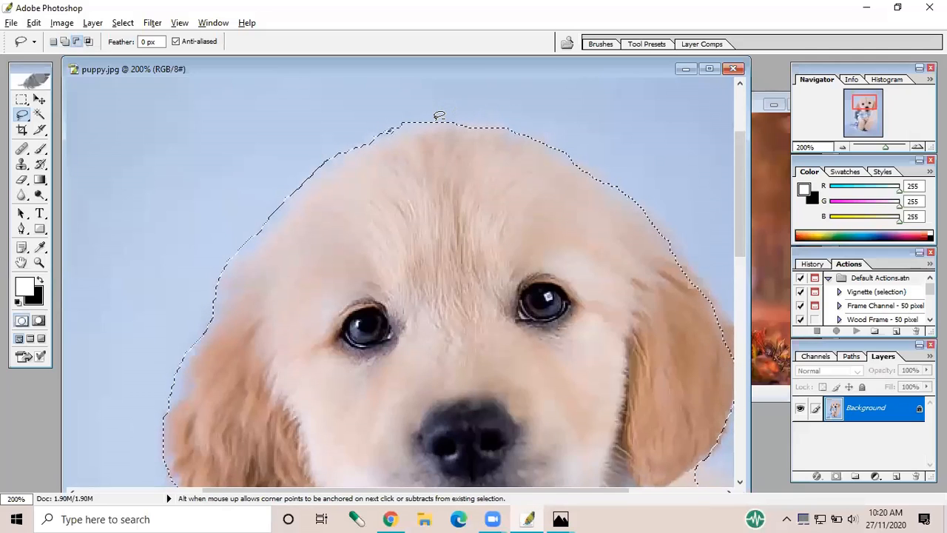
left_click_drag(335, 149, 321, 169)
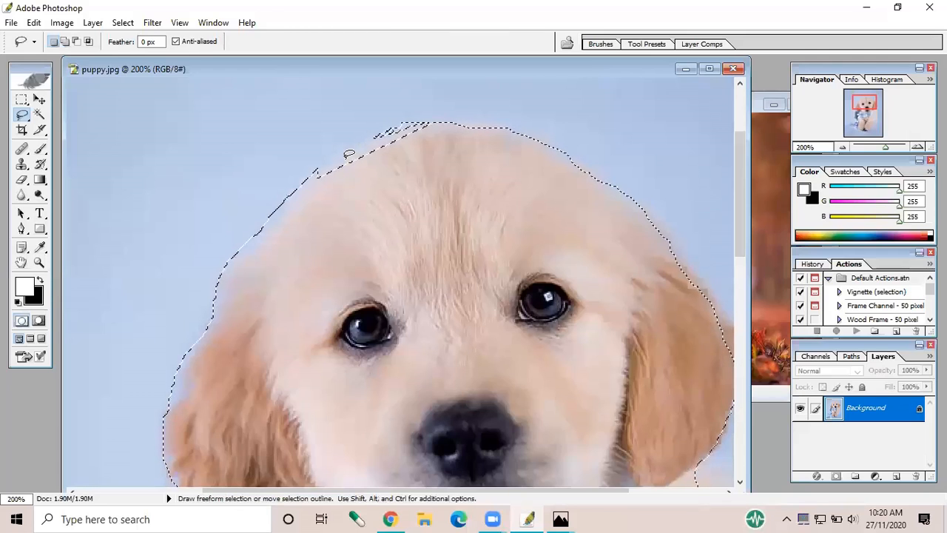
key("shift")
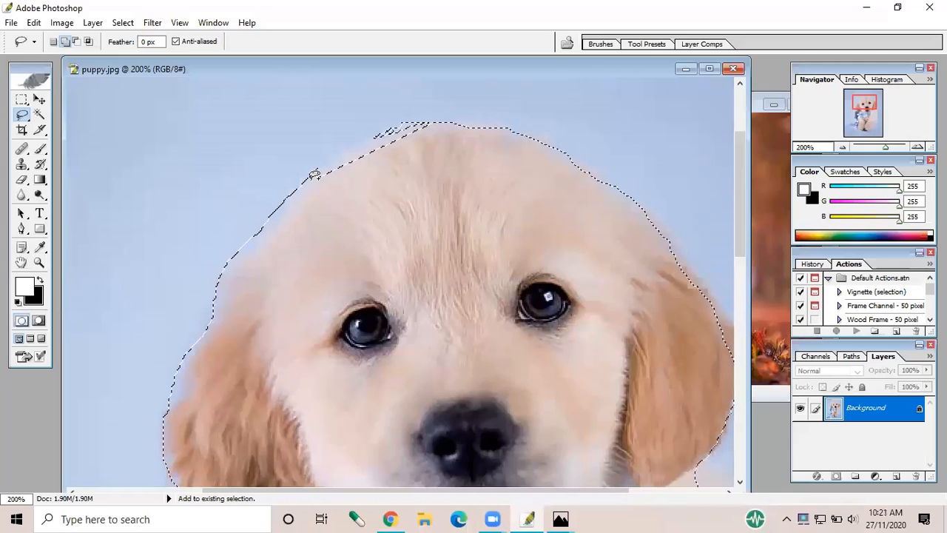
left_click_drag(314, 174, 336, 153)
left_click_drag(396, 127, 396, 128)
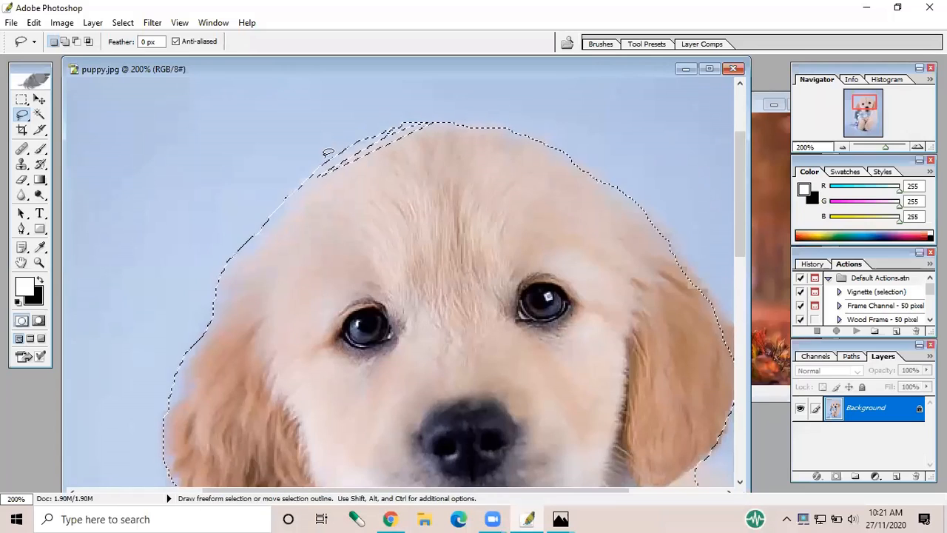
key("shift")
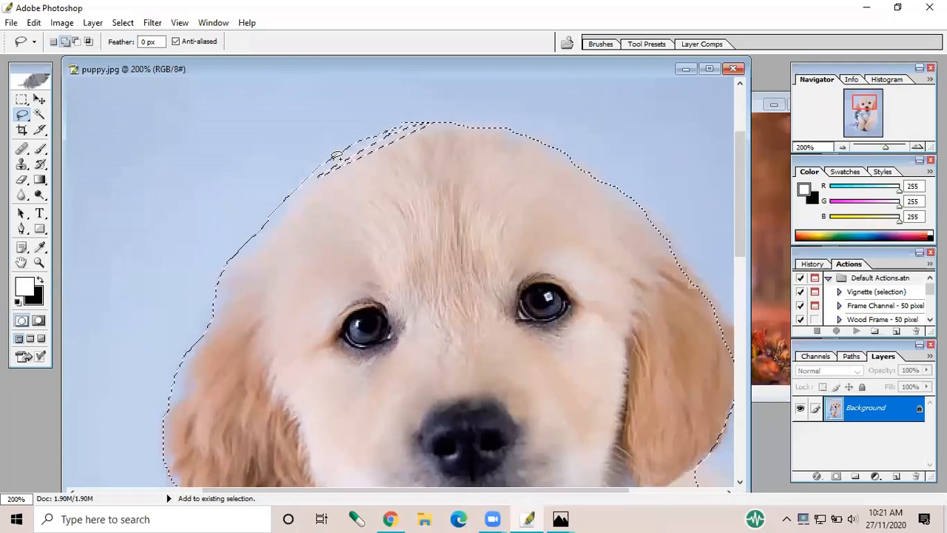
left_click_drag(314, 178, 452, 119)
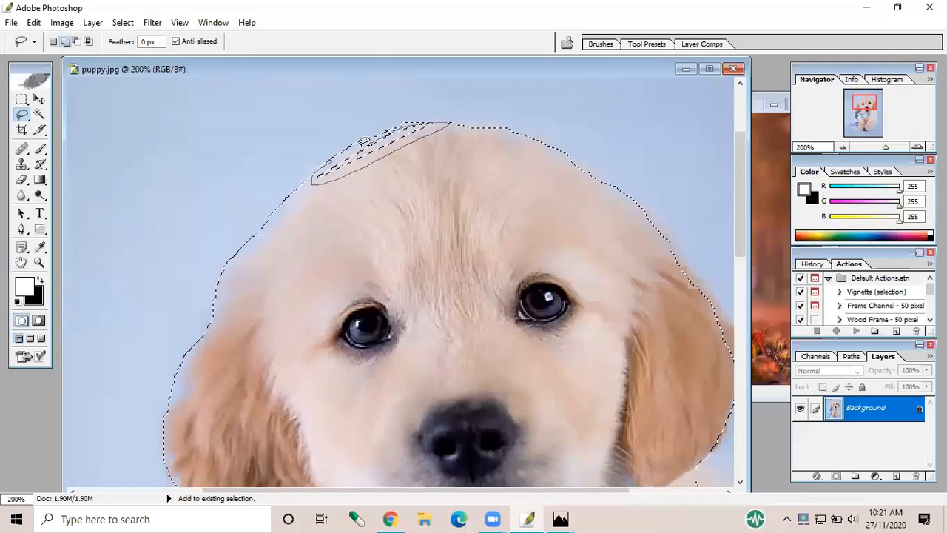
left_click_drag(337, 158, 332, 169)
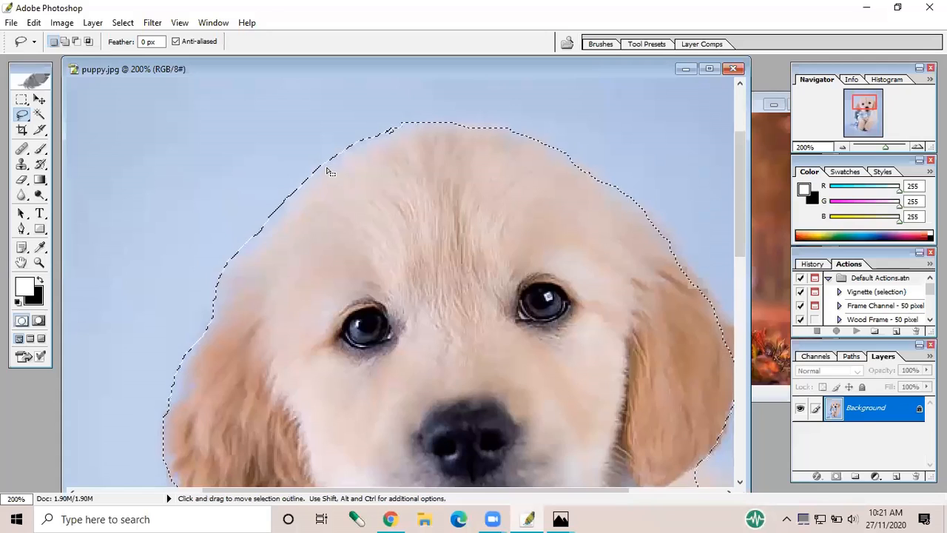
scroll(331, 171, "down", 12)
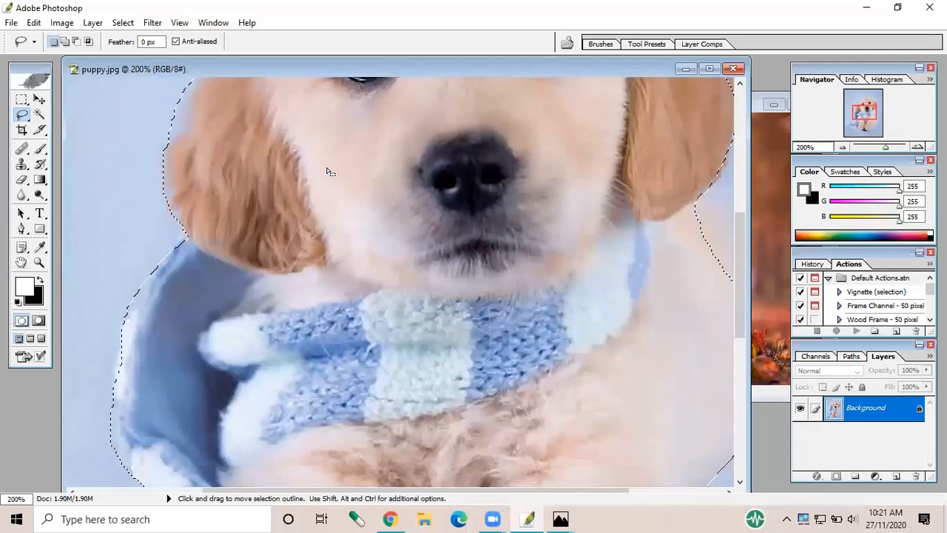
scroll(331, 171, "up", 10)
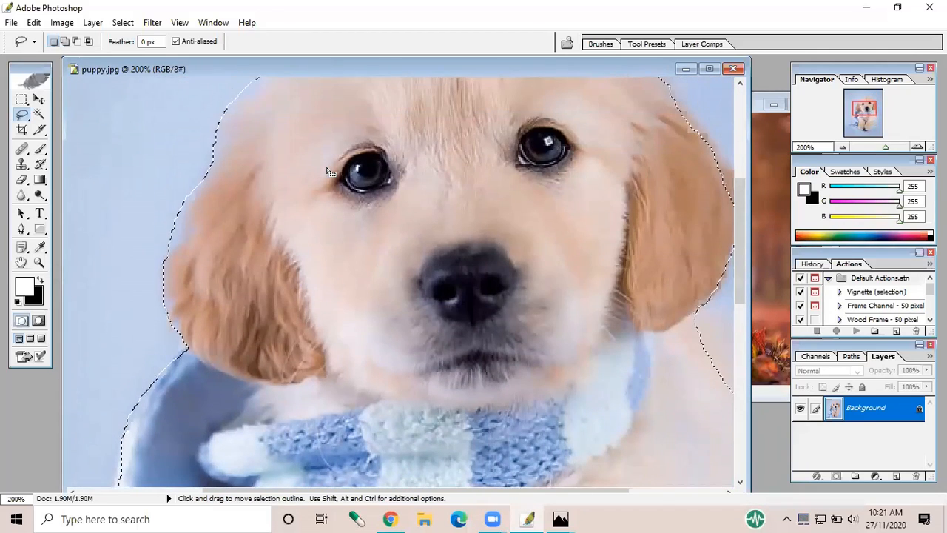
Add the missing strip along the outer edge of the hanging blue scarf to the lasso selection
scroll(330, 171, "down", 3)
scroll(331, 171, "down", 9)
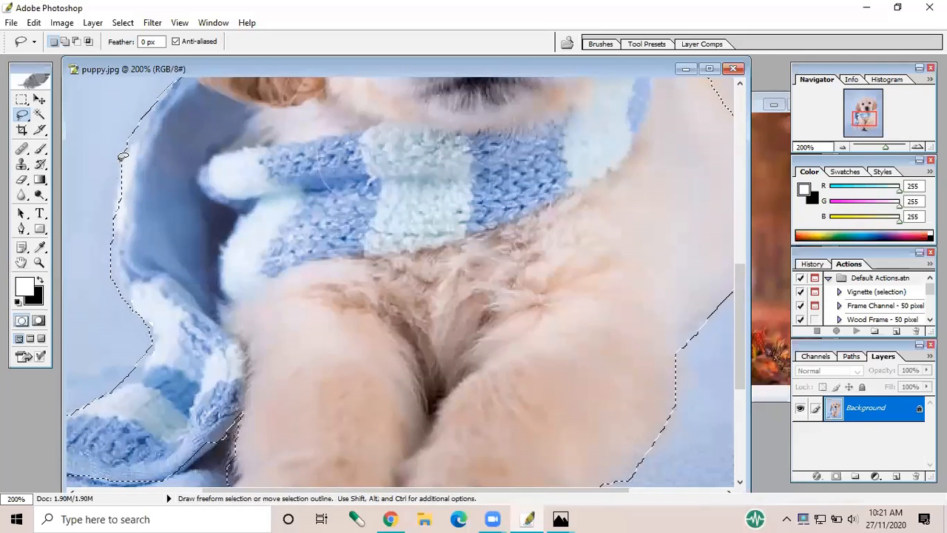
key("shift")
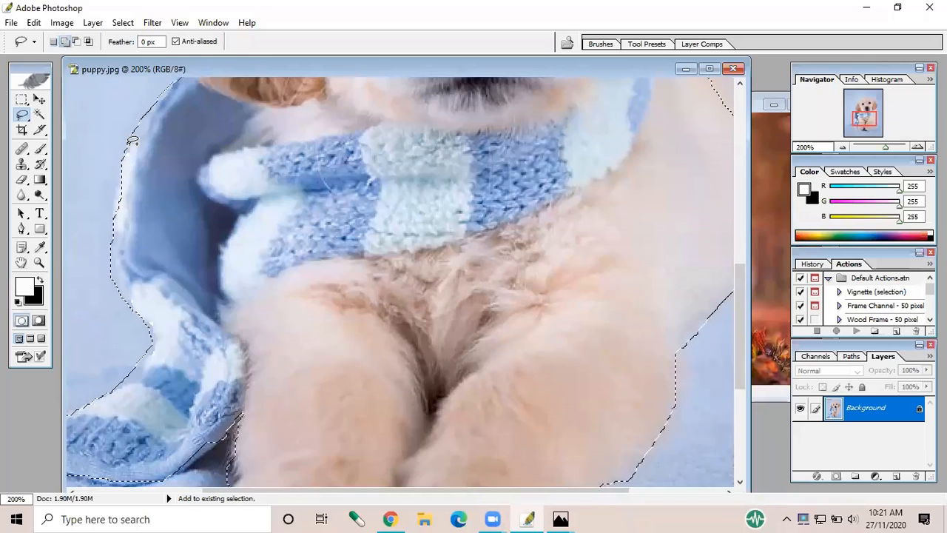
left_click_drag(129, 143, 115, 233)
scroll(189, 246, "down", 3)
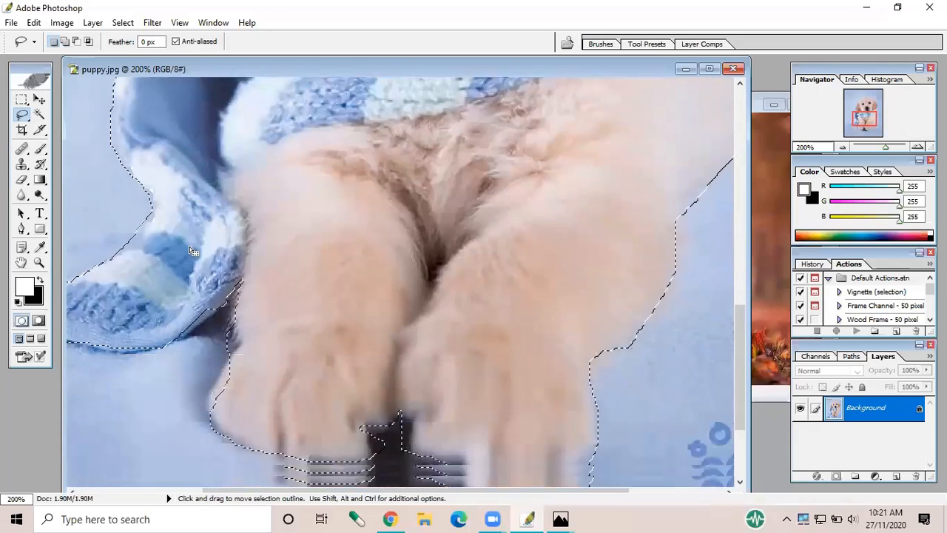
Subtract the excess blue background beside the scarf's striped end, where its outer edge bends inward, from the selection
scroll(189, 246, "up", 2)
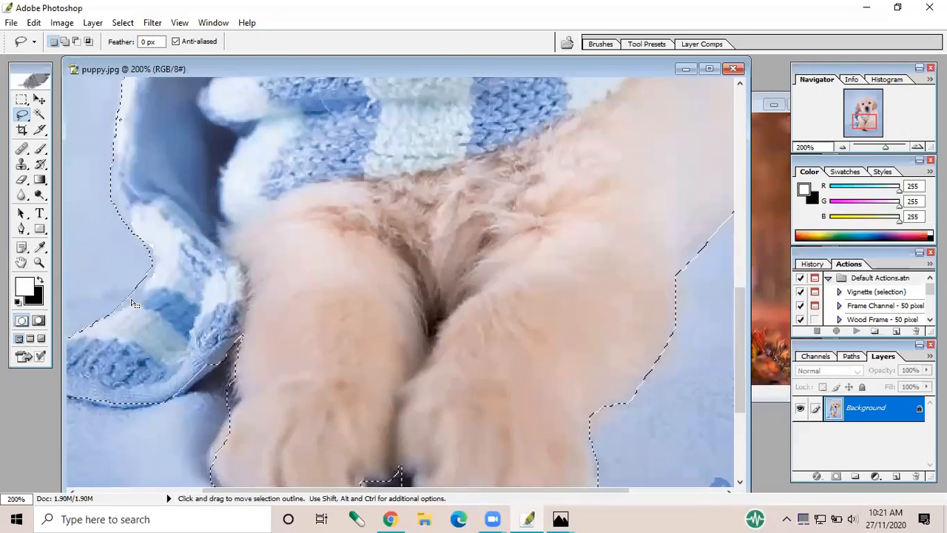
key("alt")
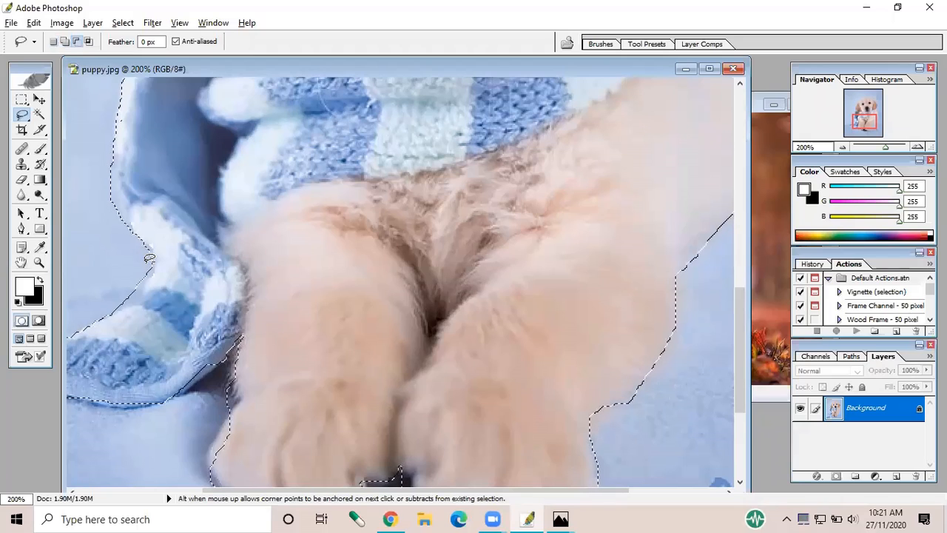
mouse_move(147, 263)
left_mouse_down()
mouse_move(137, 296)
mouse_move(104, 309)
left_mouse_up()
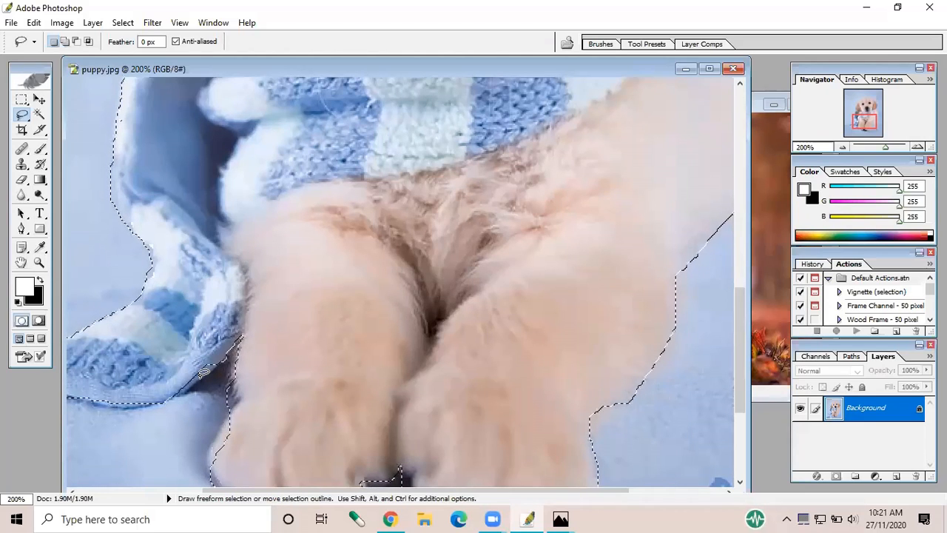
Add the missing parts of the scarf end's lower edge, up to the puppy's leg, to the lasso selection
key("shift")
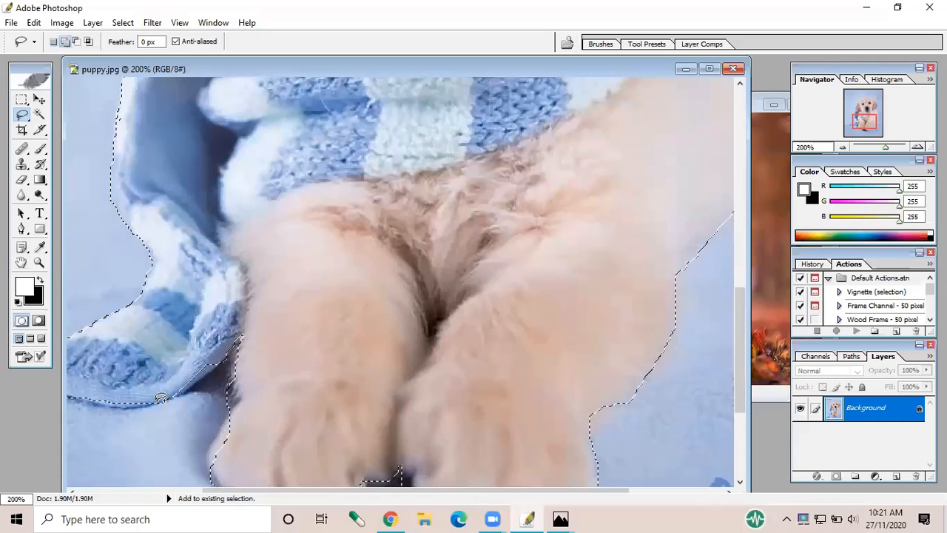
mouse_move(160, 398)
left_mouse_down()
mouse_move(220, 355)
mouse_move(176, 392)
left_mouse_up()
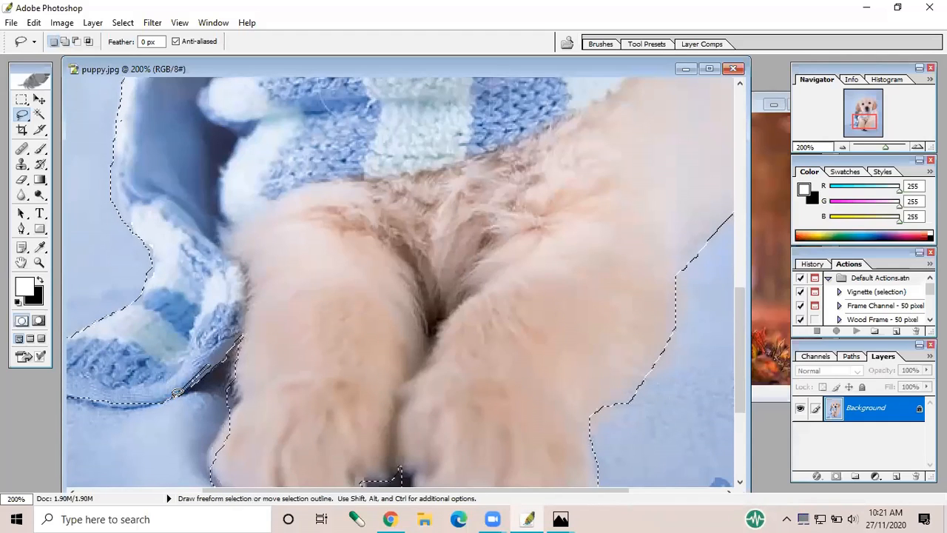
key("shift")
mouse_move(198, 373)
left_mouse_down()
mouse_move(173, 395)
mouse_move(216, 362)
left_mouse_up()
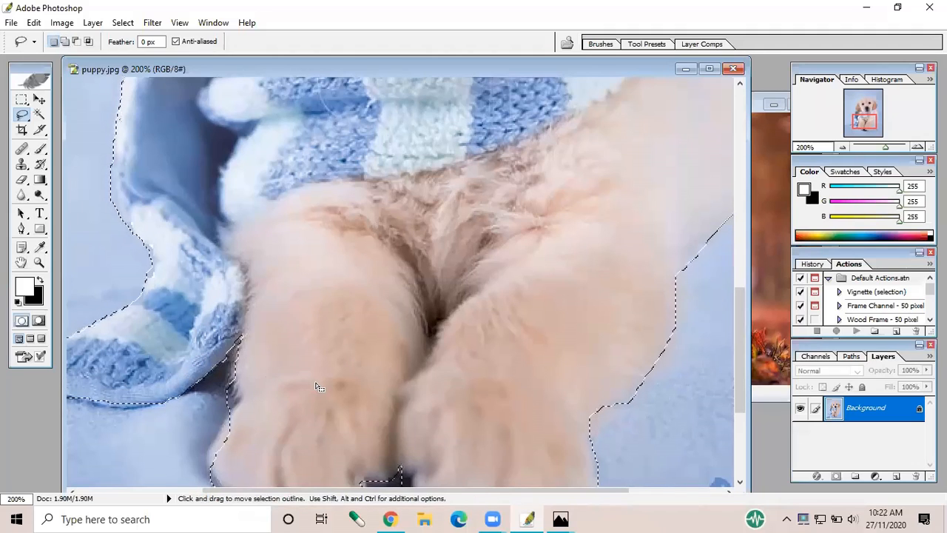
Add the left paw's missing outer edge to the selection and subtract the dark sliver between the two paws
scroll(317, 381, "down", 5)
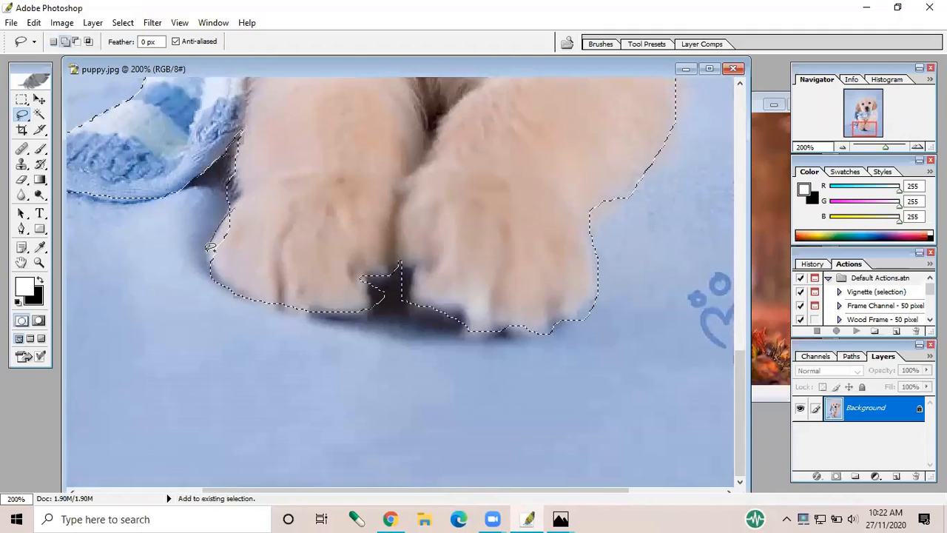
left_click_drag(215, 265, 228, 210)
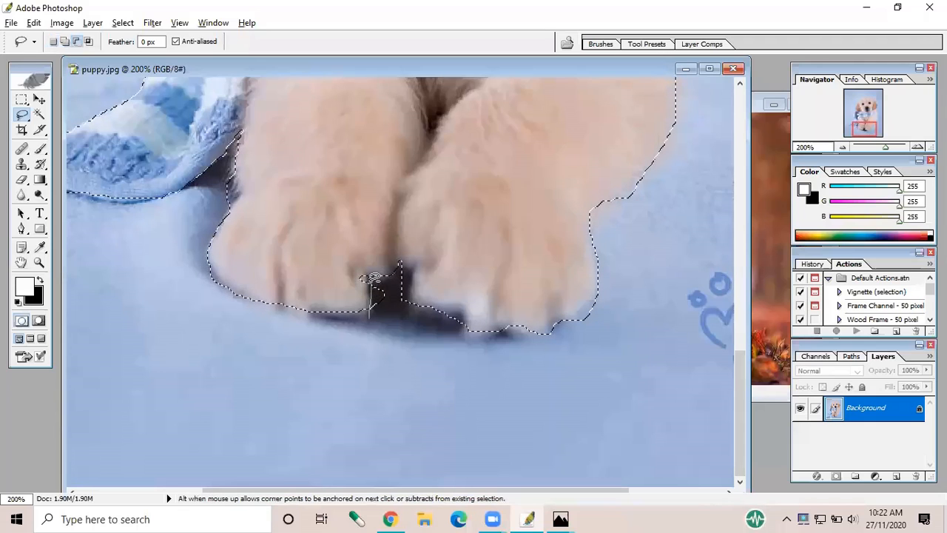
mouse_move(372, 278)
left_mouse_down()
mouse_move(372, 313)
mouse_move(388, 302)
mouse_move(372, 278)
left_mouse_up()
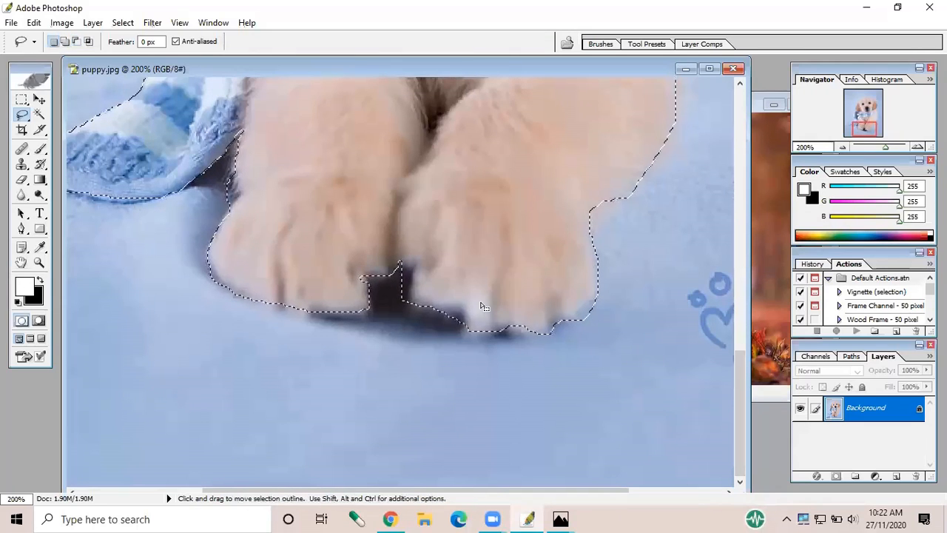
scroll(482, 305, "up", 15)
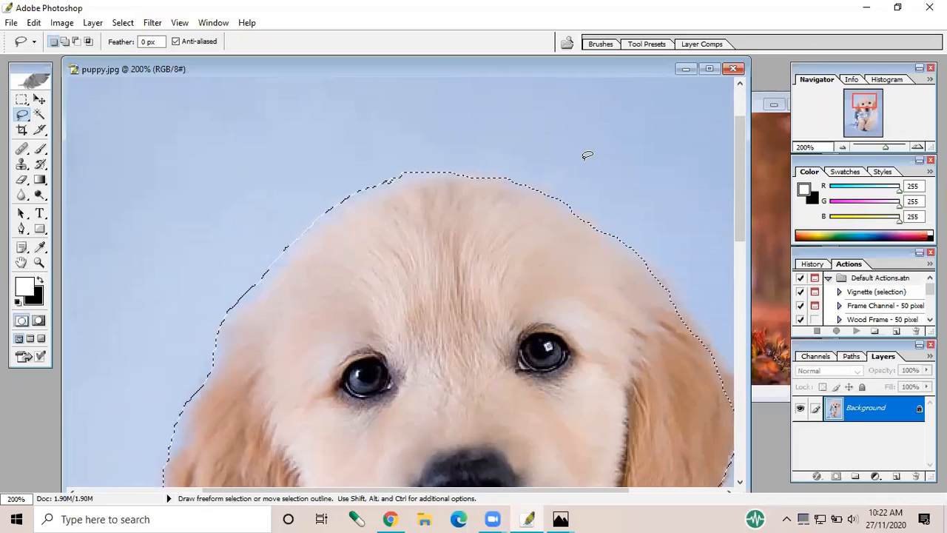
key("alt")
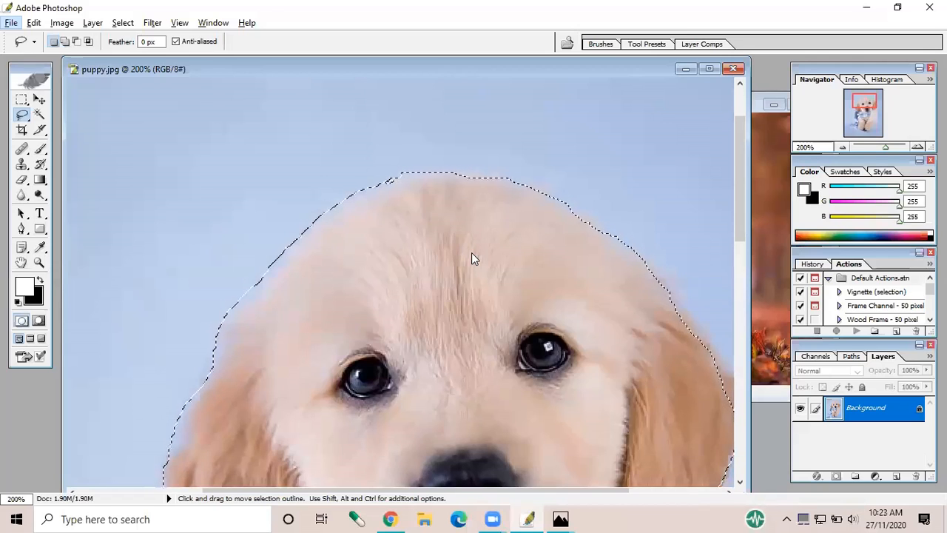
key("alt")
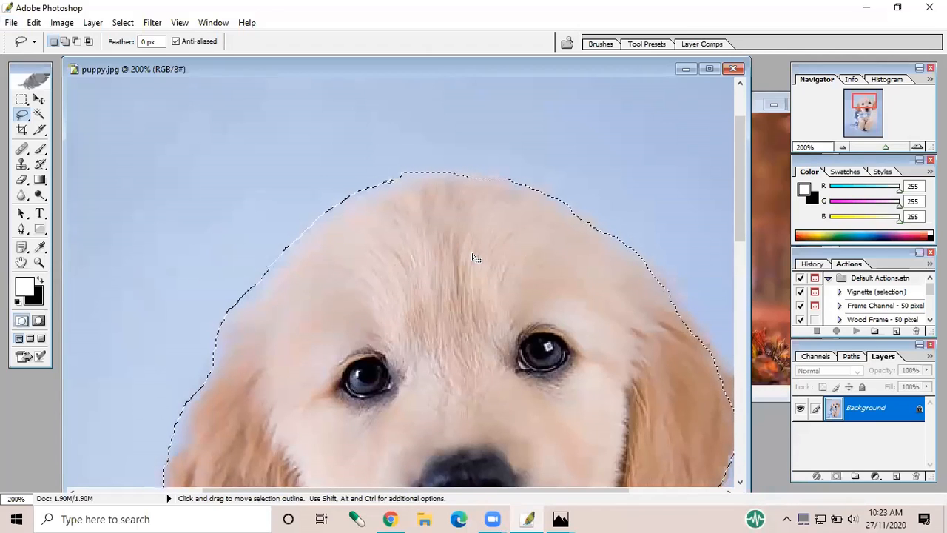
Minimize the puppy.jpg window and maximize scene.jpg, enlarging its view to 121%
left_click(685, 69)
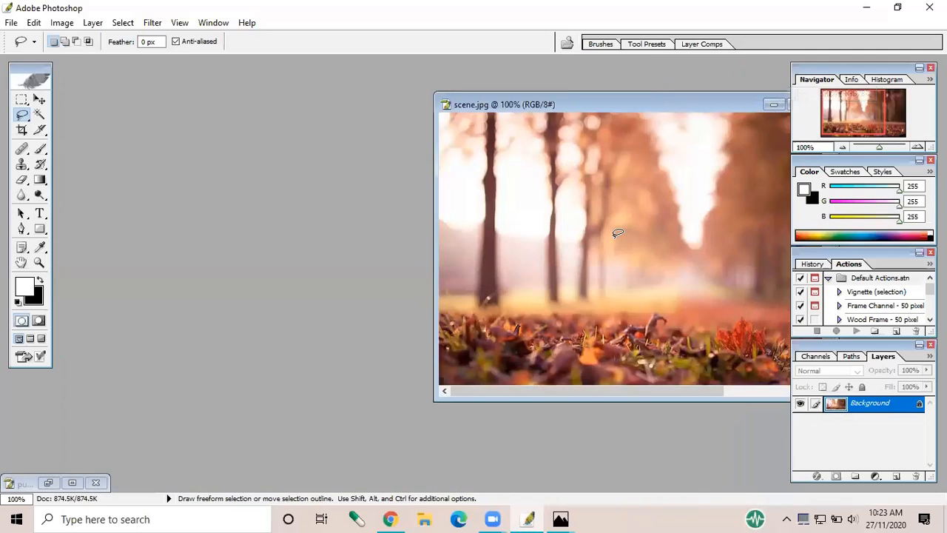
double_click(609, 100)
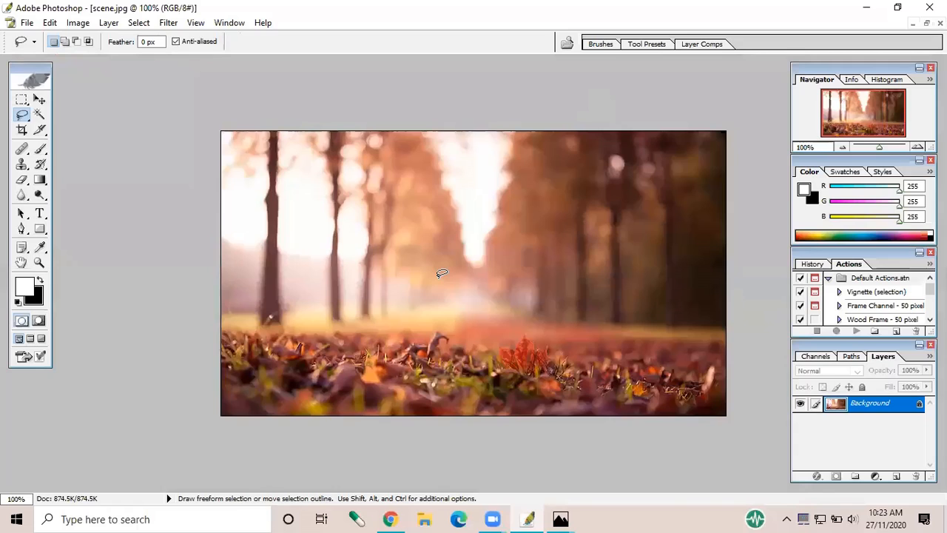
scroll(441, 273, "up", 2)
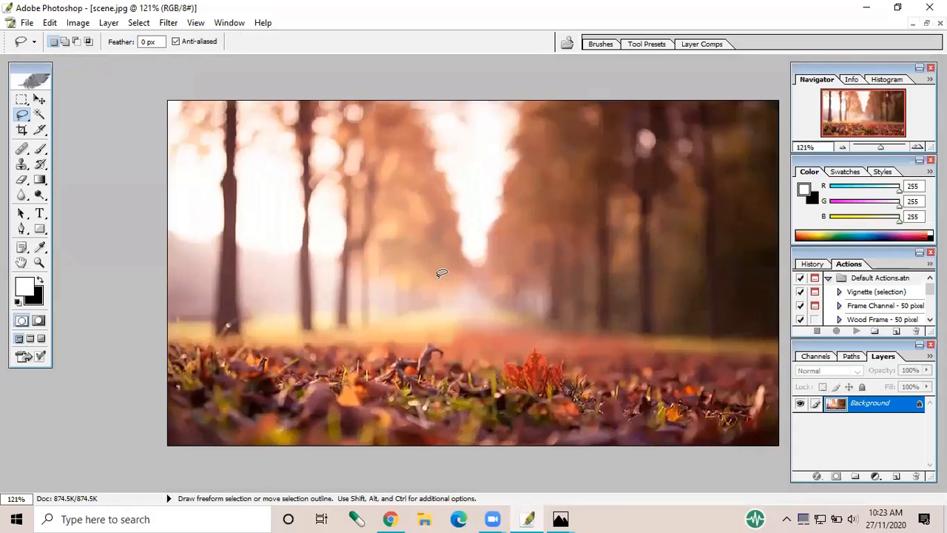
key("ctrl")
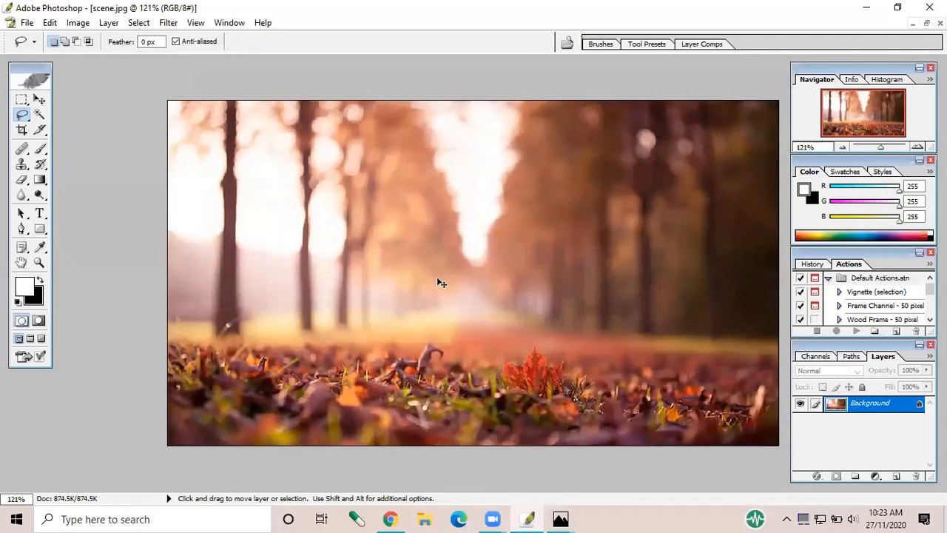
key("ctrl+v")
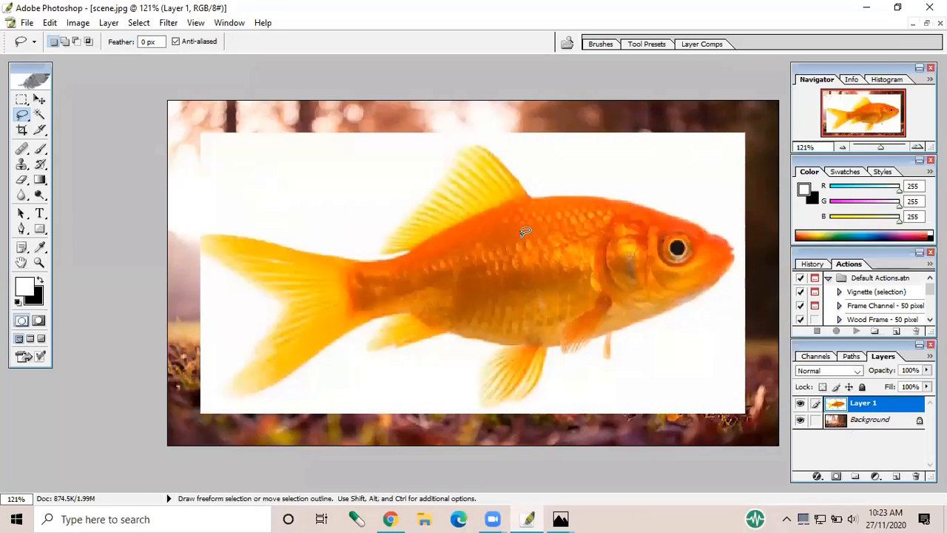
key("ctrl+z")
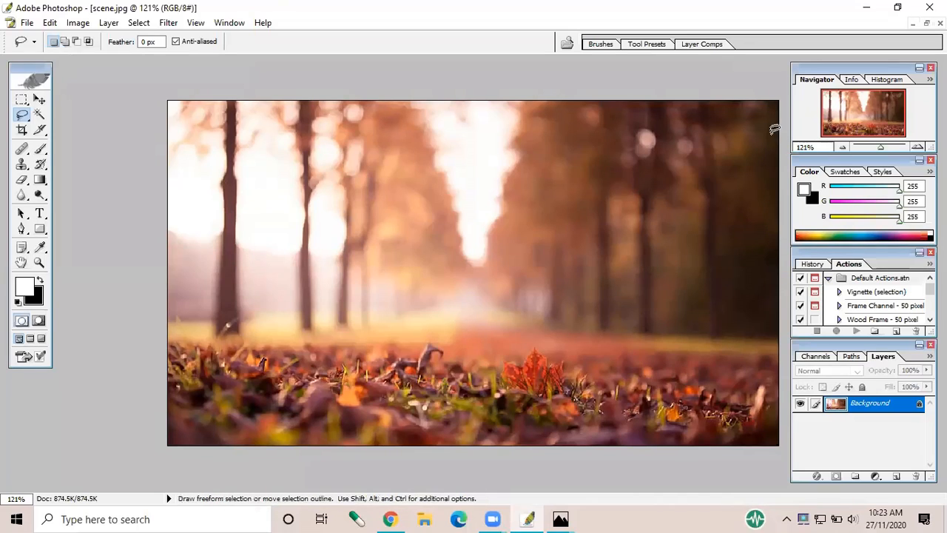
Bring puppy.jpg to the front by opening it from the Desktop and copy the selected puppy
left_click(27, 23)
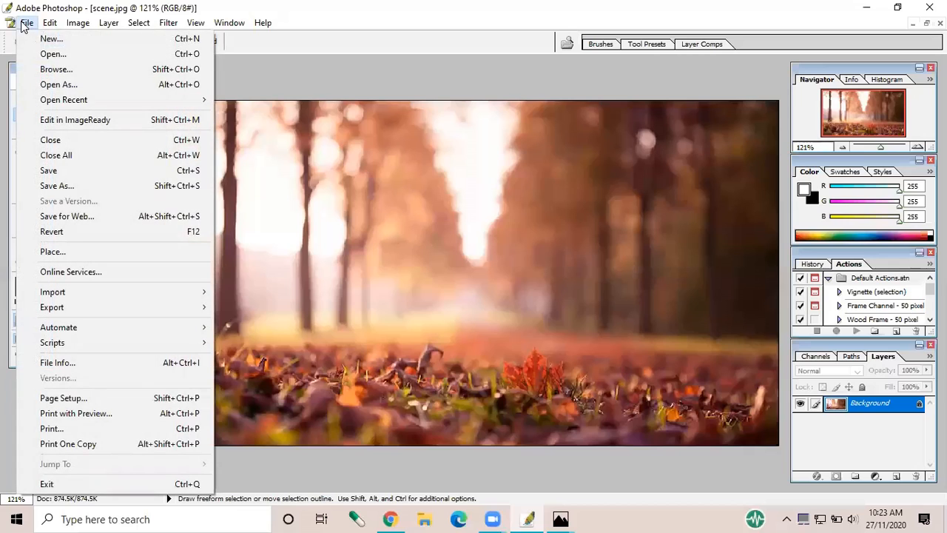
left_click(45, 55)
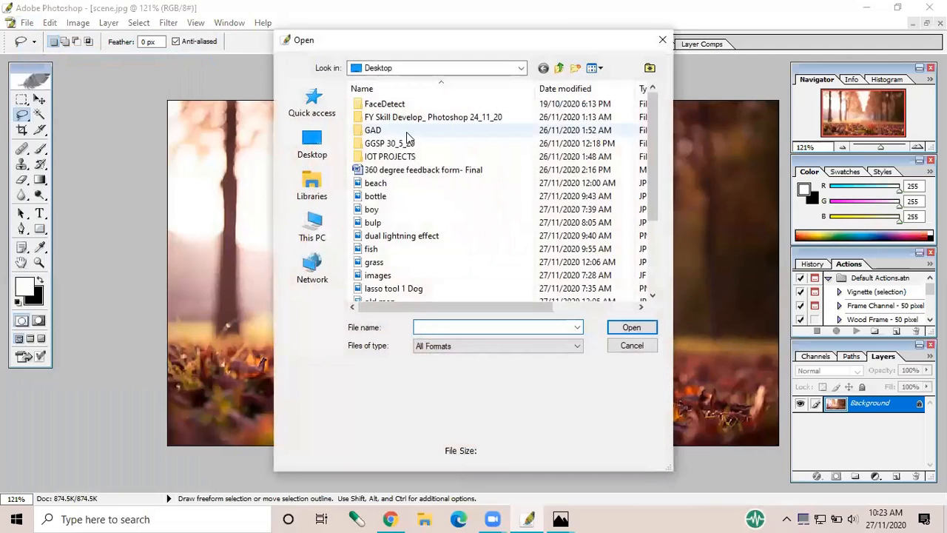
scroll(399, 276, "down", 3)
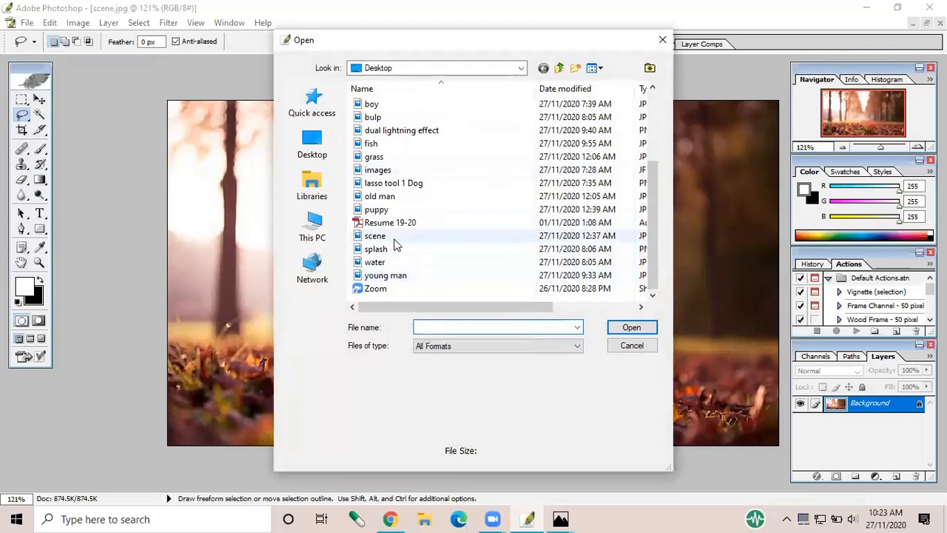
left_click(399, 211)
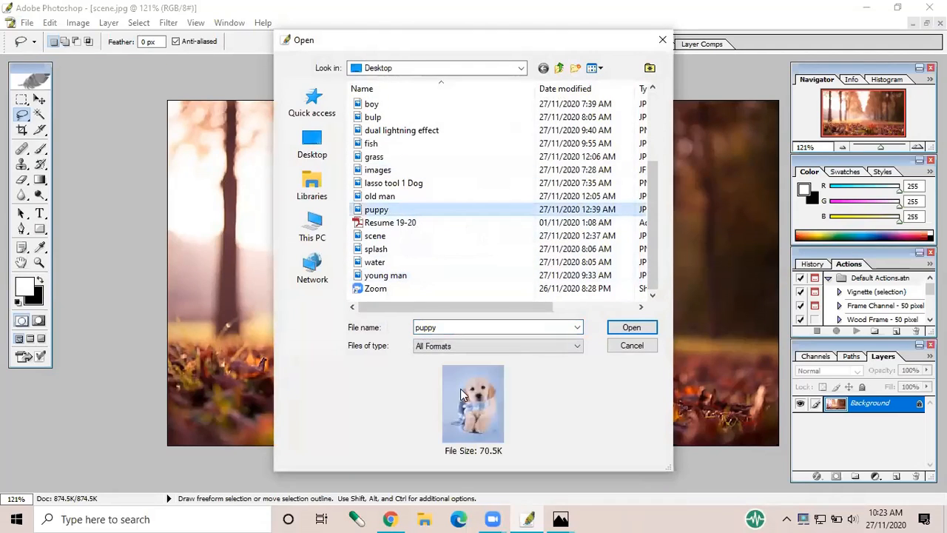
left_click(630, 328)
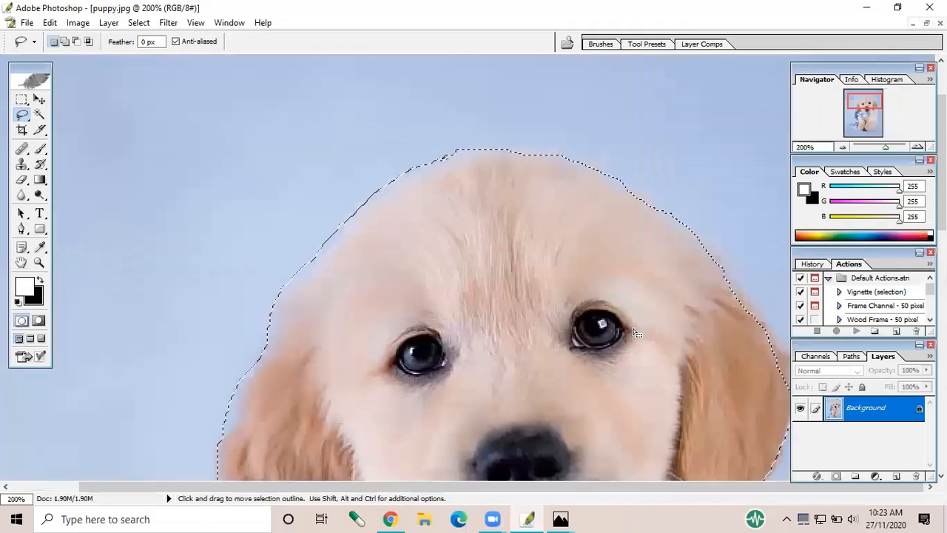
key("ctrl")
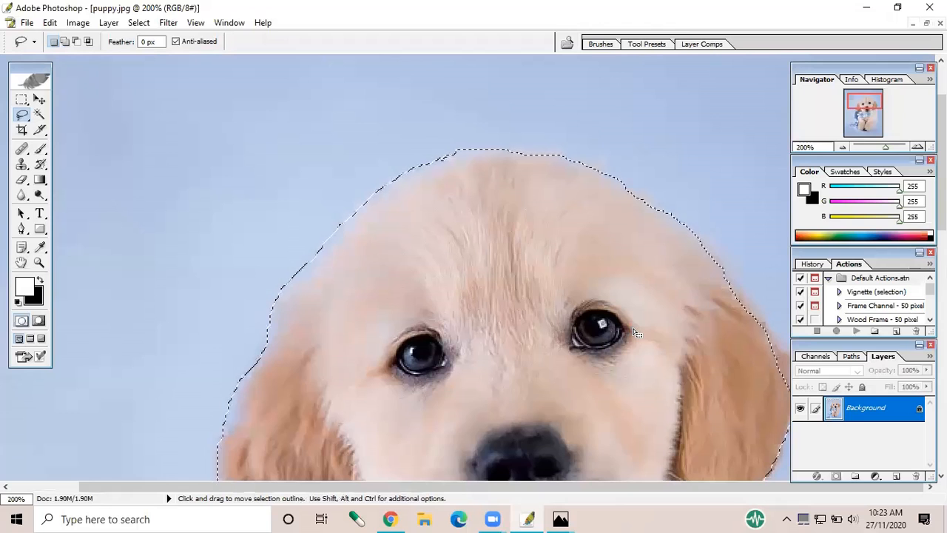
Bring scene.jpg to the front by opening it from the Desktop and paste the copied puppy into it
left_click(26, 22)
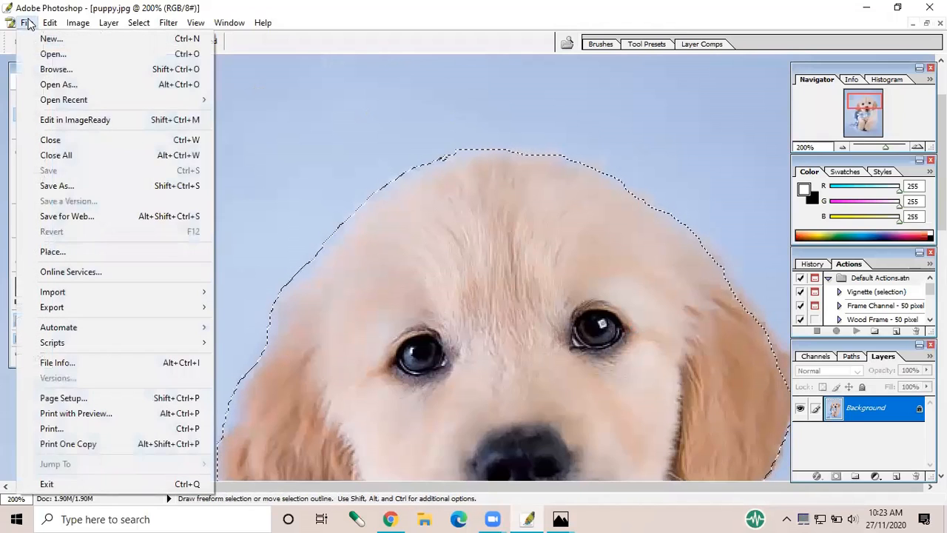
left_click(48, 57)
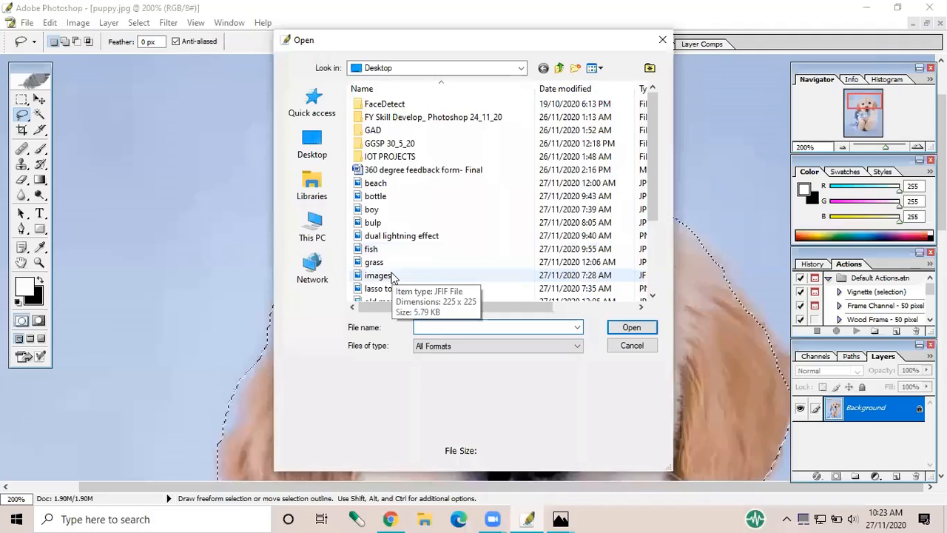
scroll(394, 276, "down", 3)
left_click(392, 237)
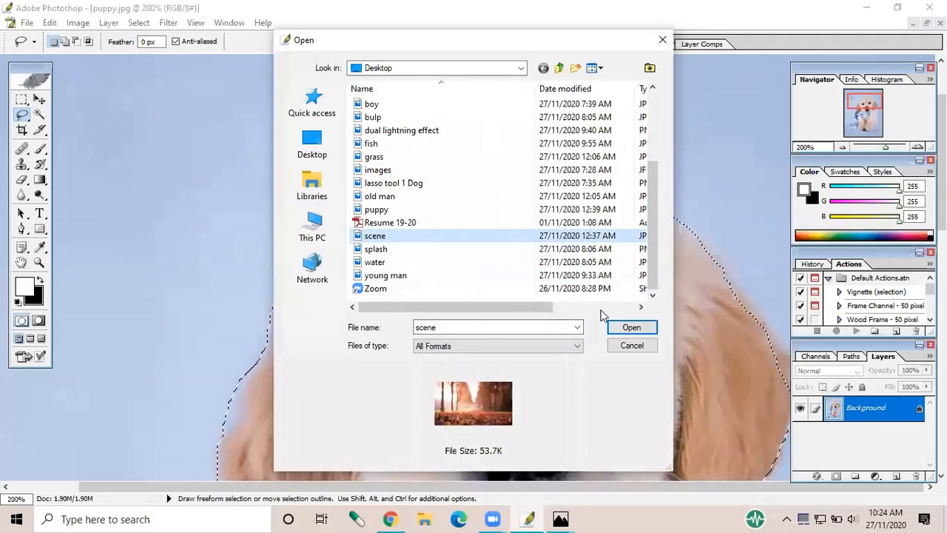
left_click(621, 327)
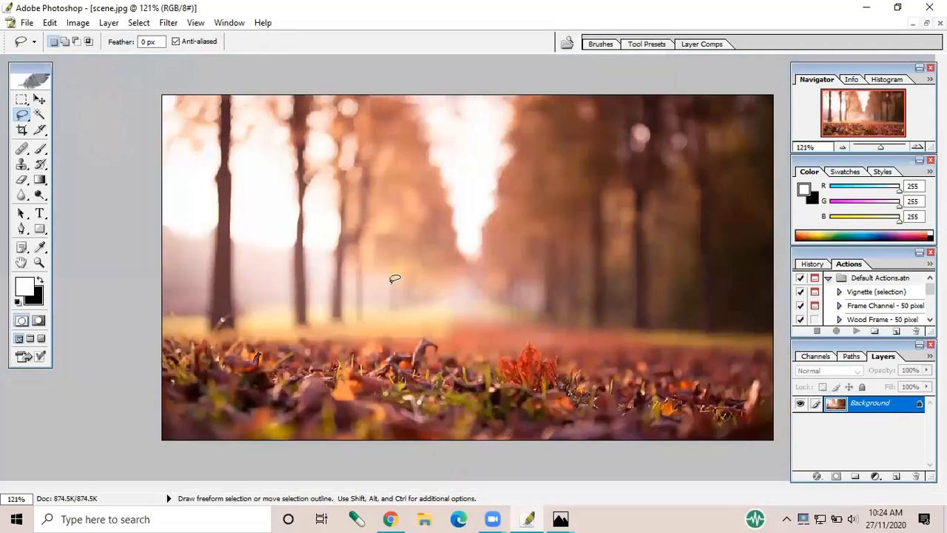
key("ctrl+v")
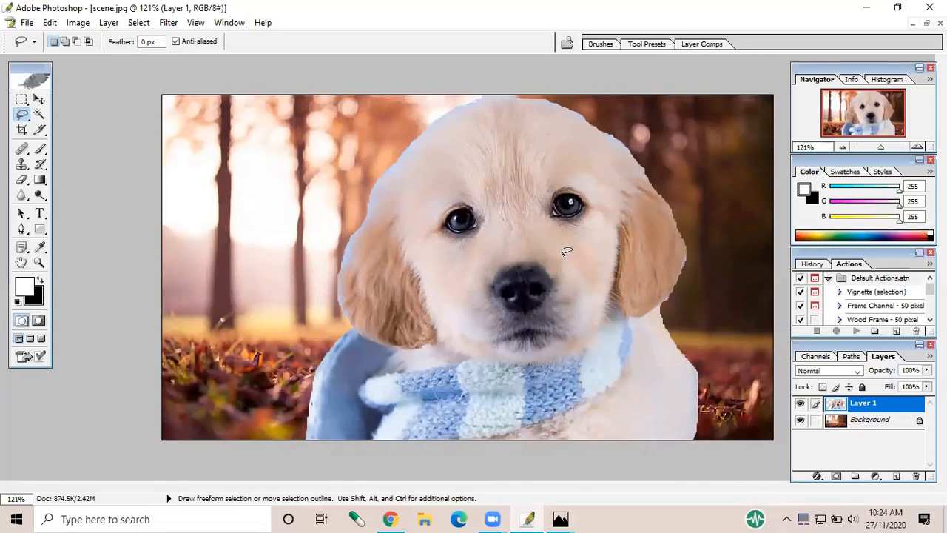
Scale the pasted puppy proportionally to 50.3% with Free Transform, place it on the leaves in the scene's right half, and apply the transform
left_click(49, 22)
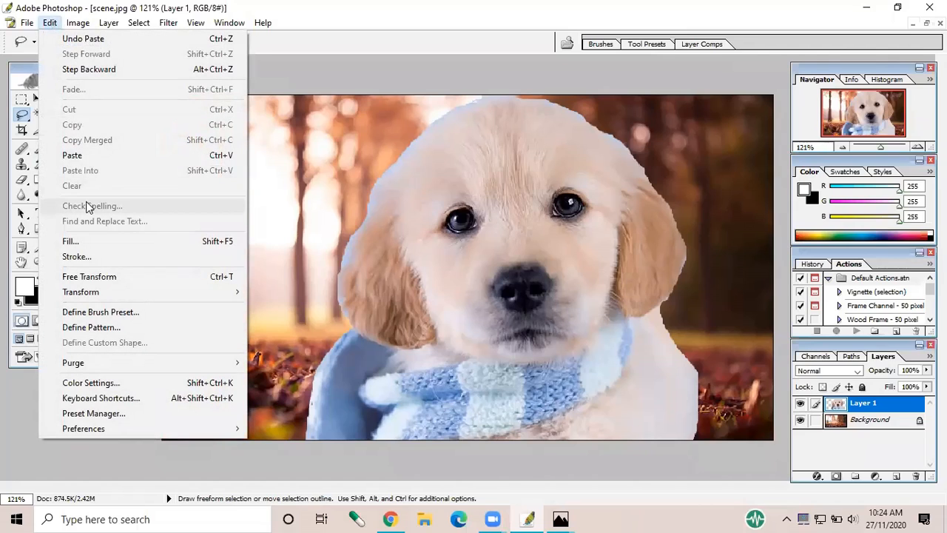
left_click(86, 277)
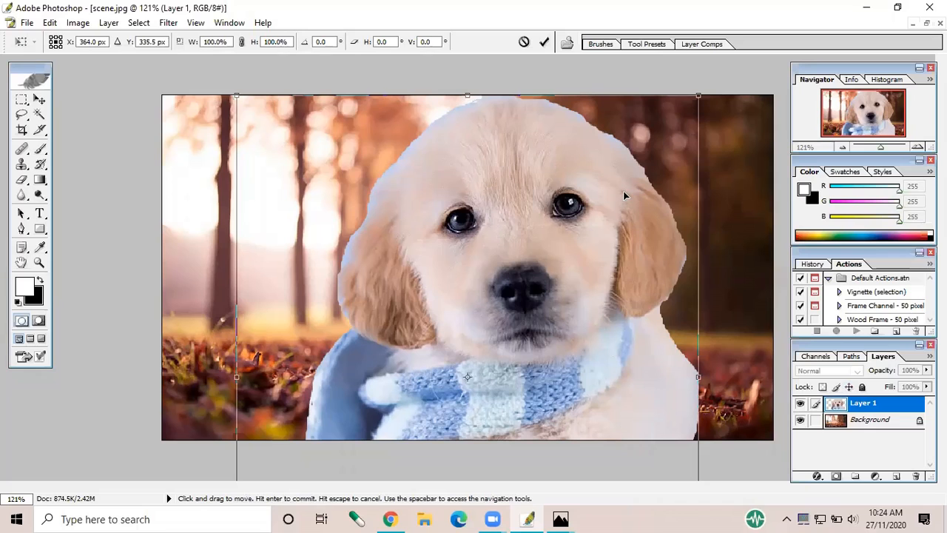
left_click_drag(695, 99, 517, 236)
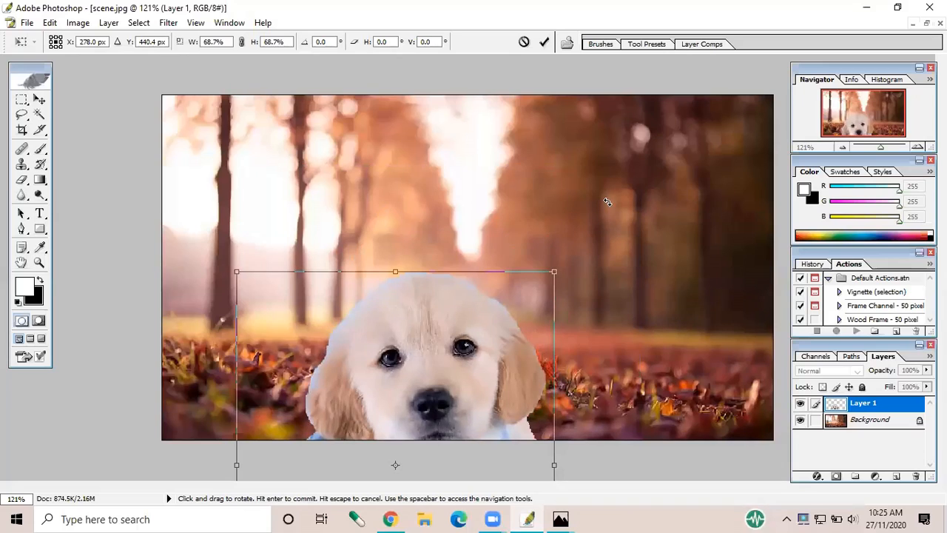
left_click_drag(439, 361, 520, 201)
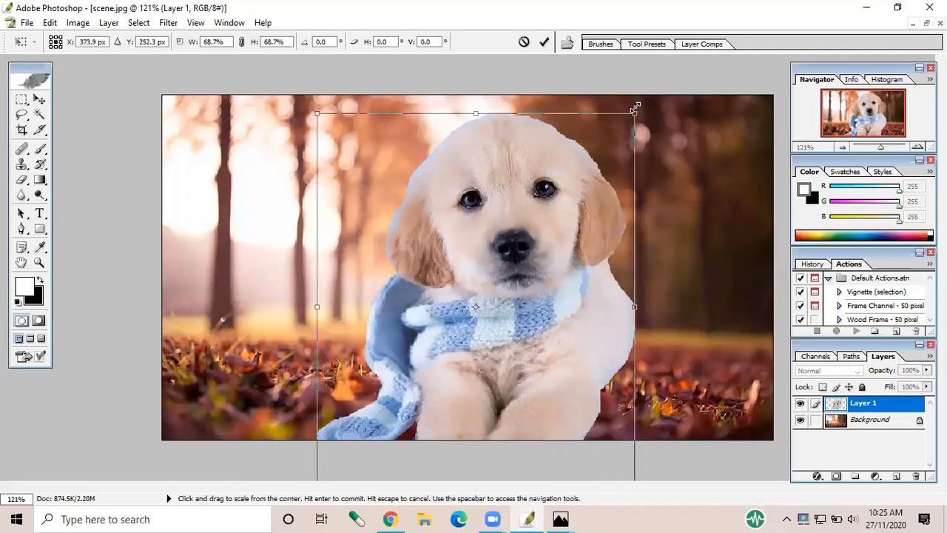
left_click_drag(636, 111, 522, 251)
left_click_drag(450, 355, 619, 297)
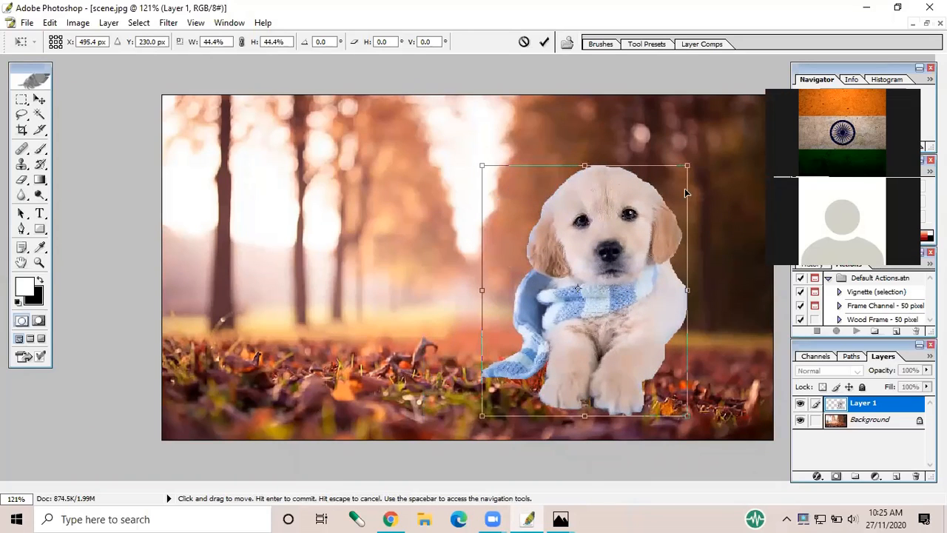
left_click_drag(690, 165, 723, 136)
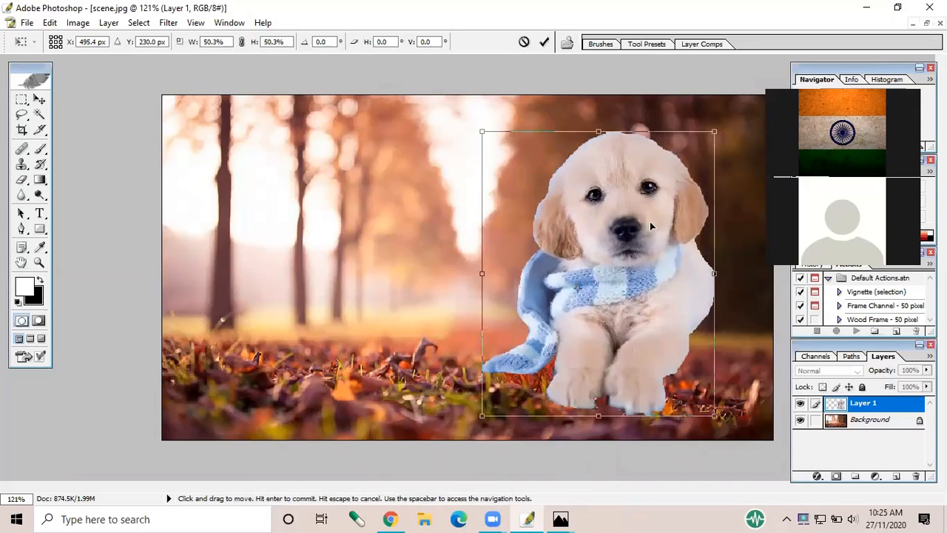
left_click_drag(649, 222, 635, 236)
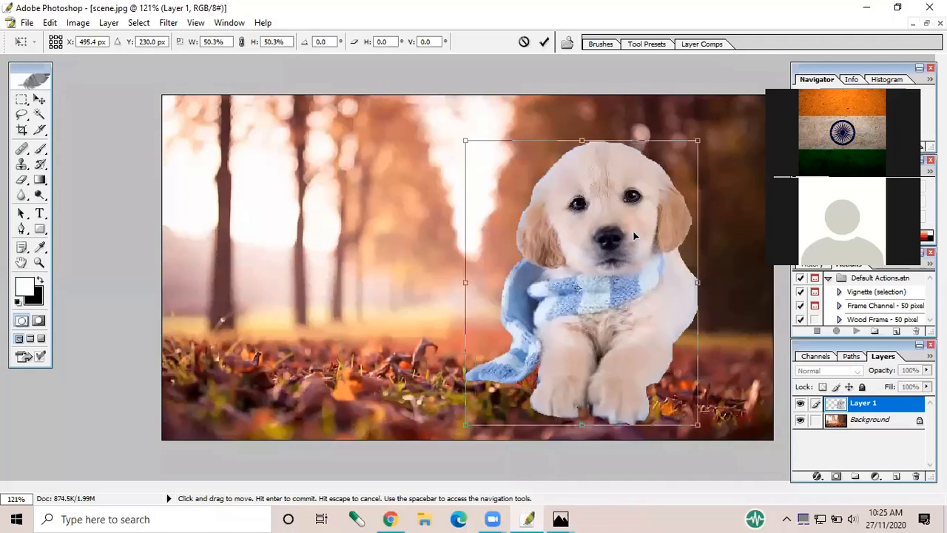
left_click(544, 44)
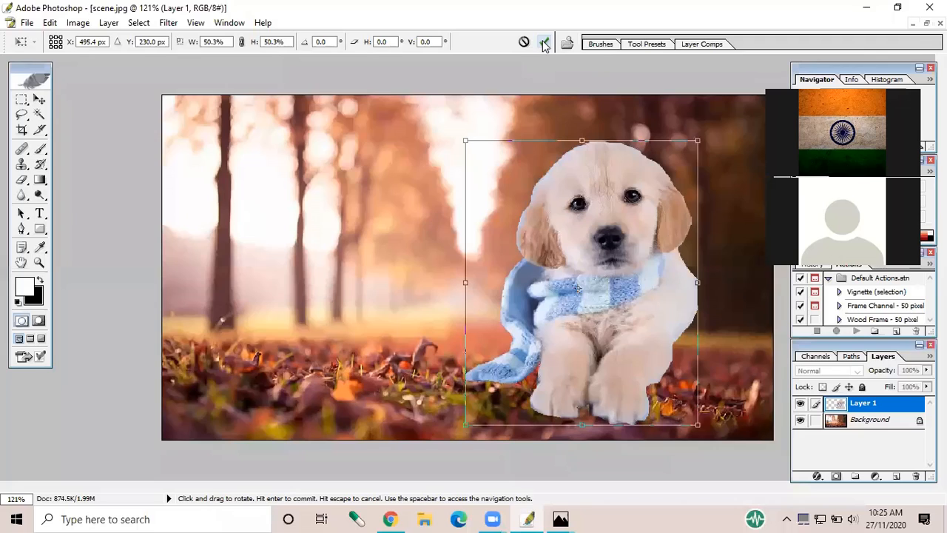
left_click(543, 44)
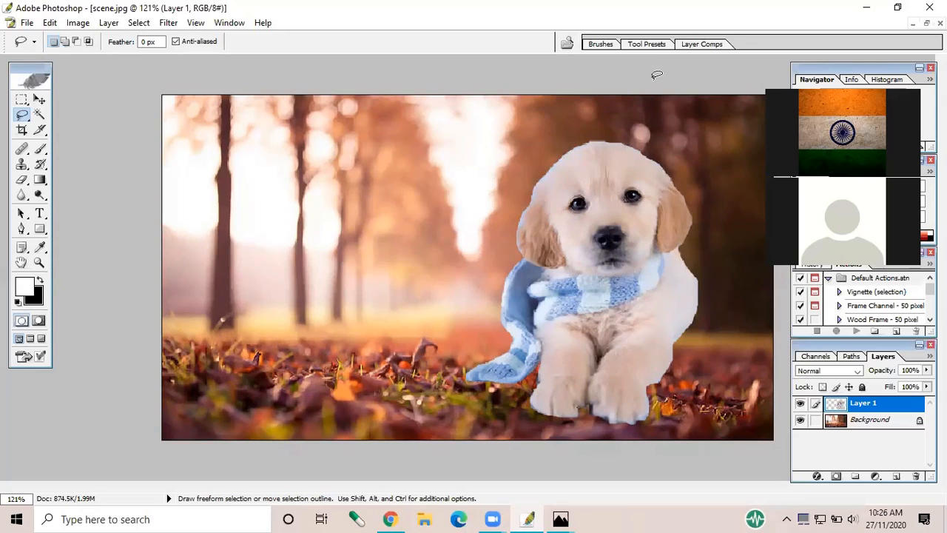
Add a layer mask to the puppy layer and choose the Soft Round 21 pixels brush for painting on it
left_click(837, 477)
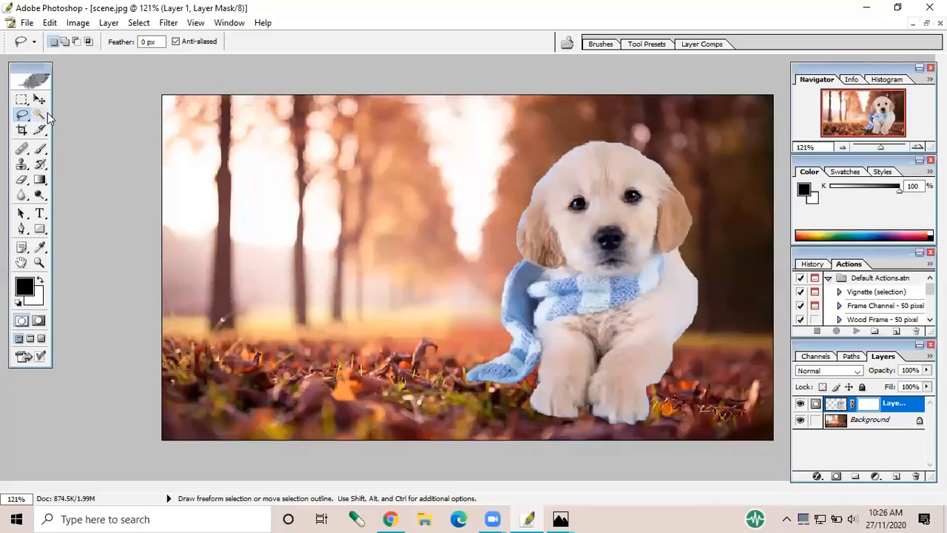
left_click(40, 148)
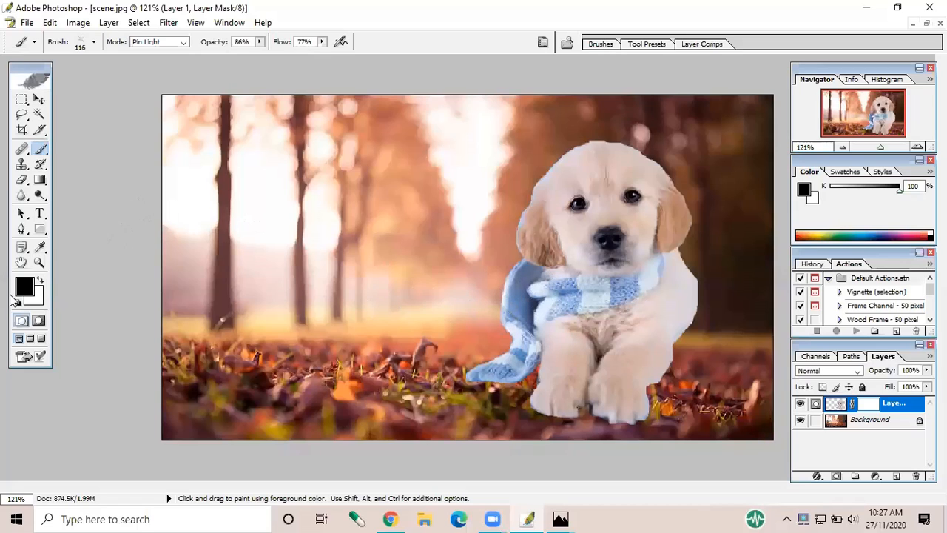
left_click(93, 44)
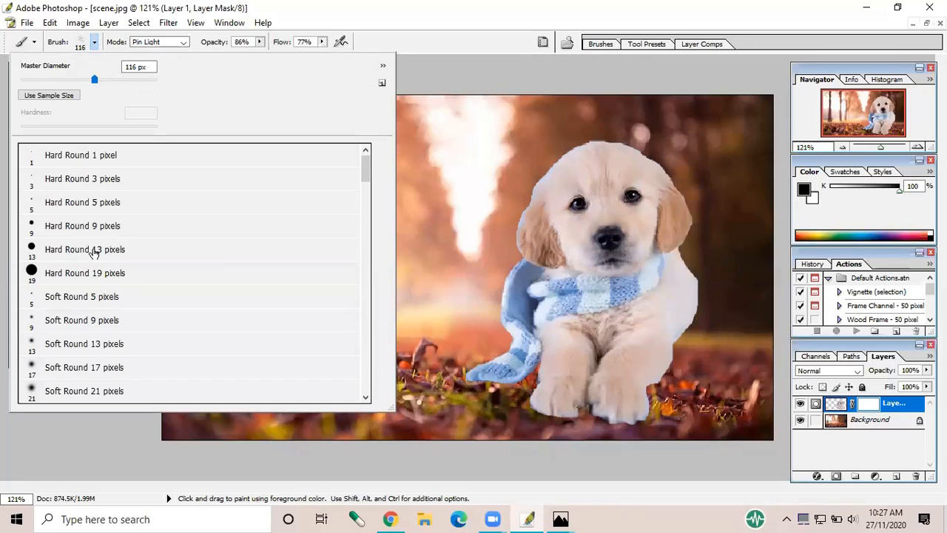
scroll(91, 296, "down", 2)
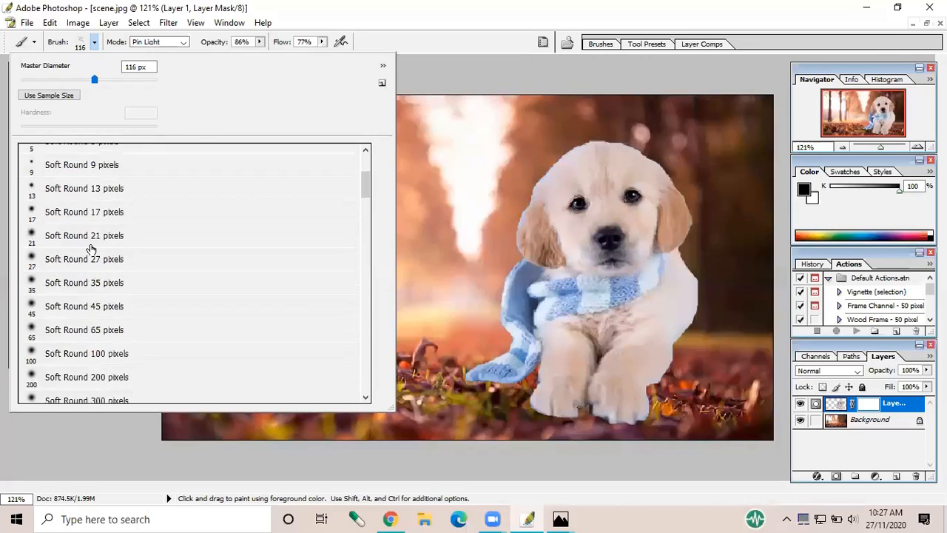
scroll(90, 249, "down", 3)
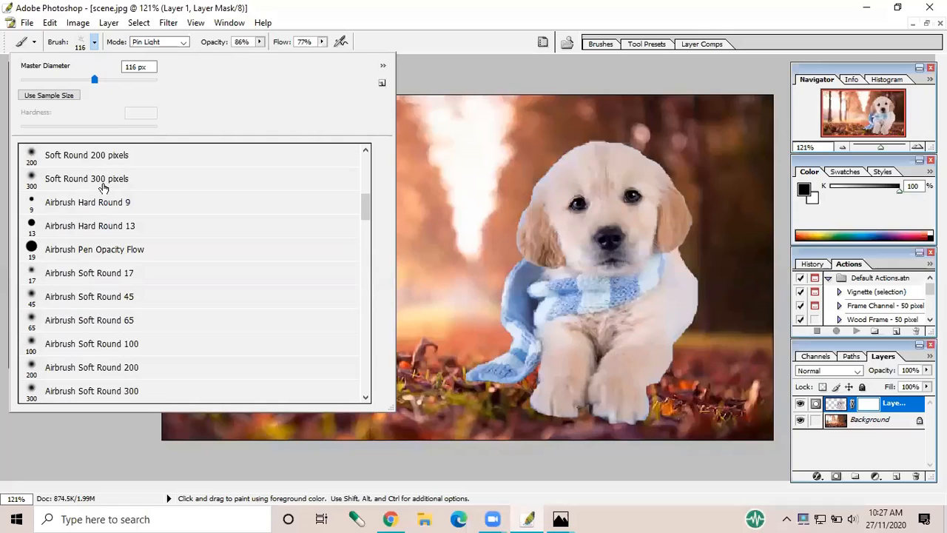
scroll(92, 220, "down", 3)
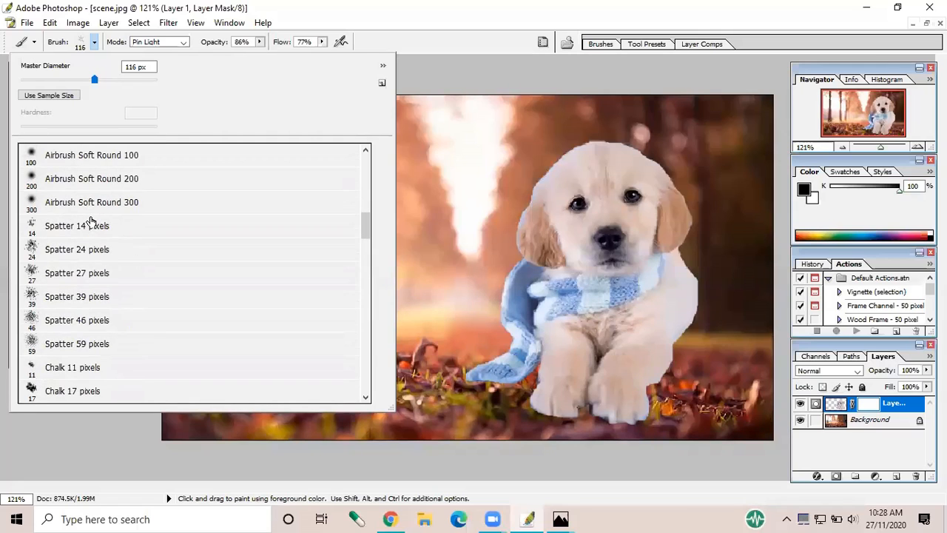
scroll(91, 253, "up", 6)
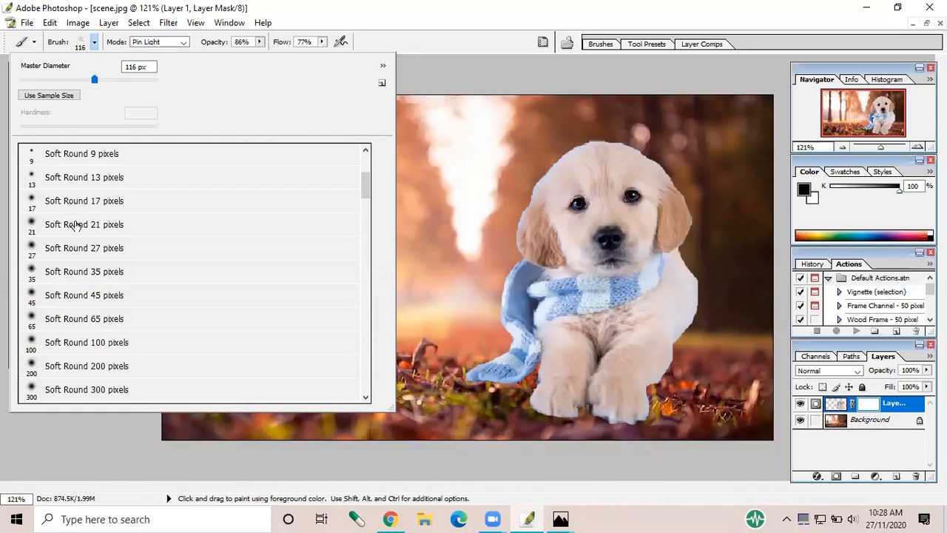
left_click(76, 225)
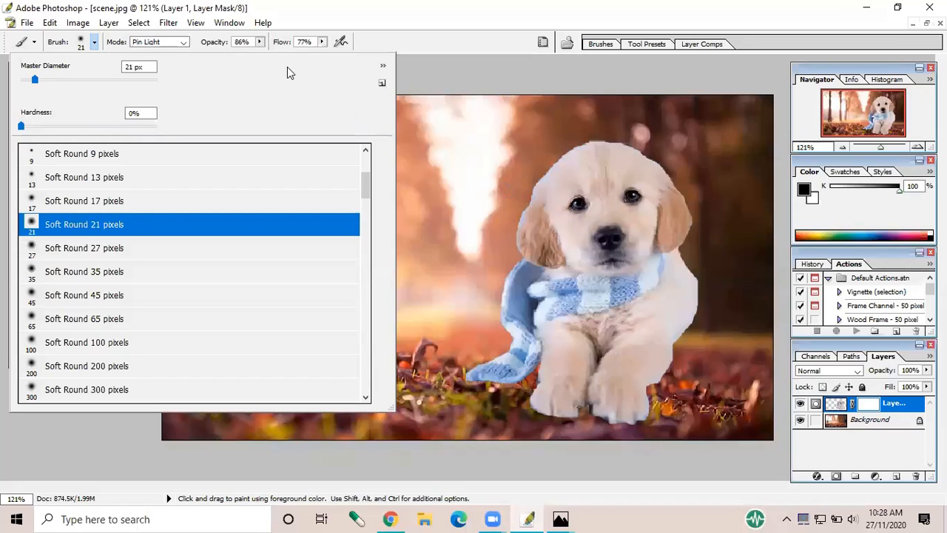
left_click(411, 51)
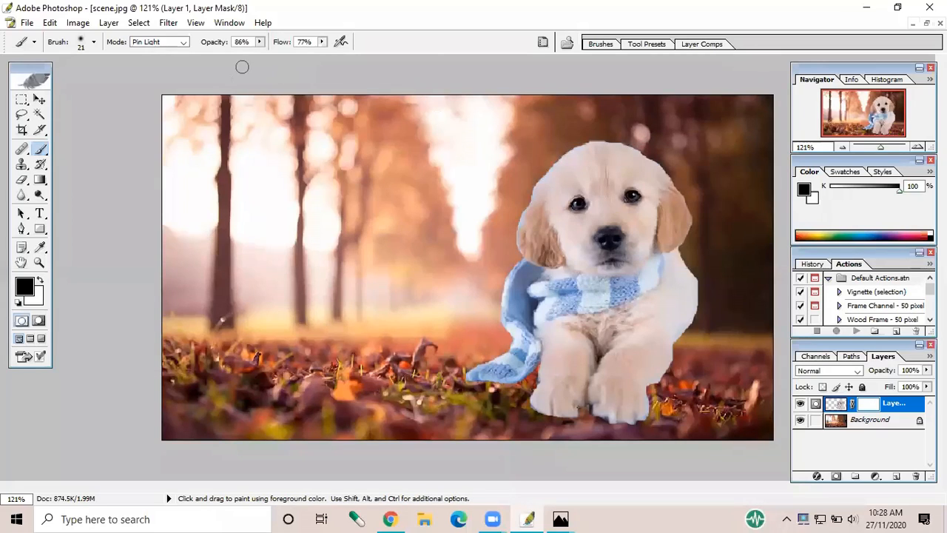
Set the brush opacity to 69% and paint black on the mask along the puppy's outline to soften its bluish edges
left_click(260, 41)
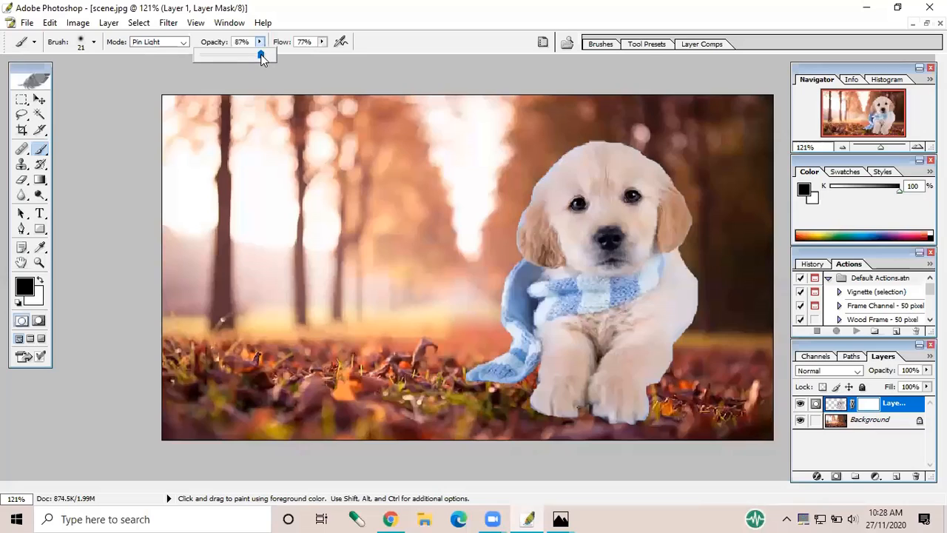
left_click_drag(260, 54, 249, 60)
left_click(374, 47)
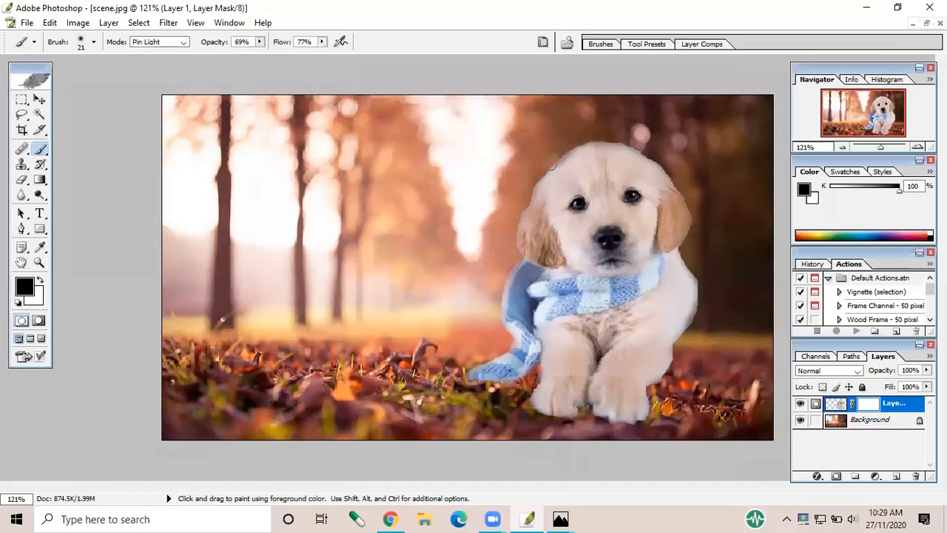
left_click_drag(527, 180, 526, 179)
Raise the brush opacity to 82% and mask out the pale fringe along the lower edges of both front paws
left_click(260, 43)
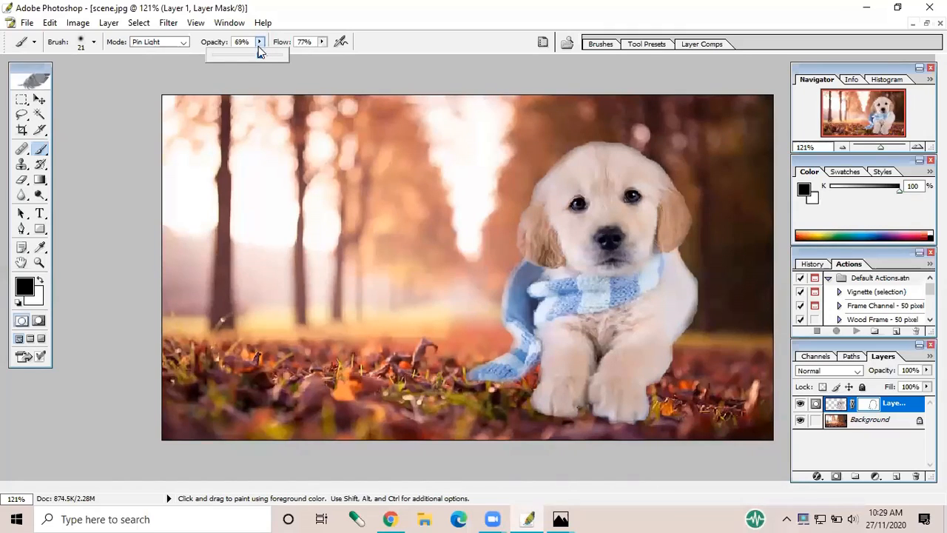
left_click_drag(260, 49, 267, 54)
left_click(545, 428)
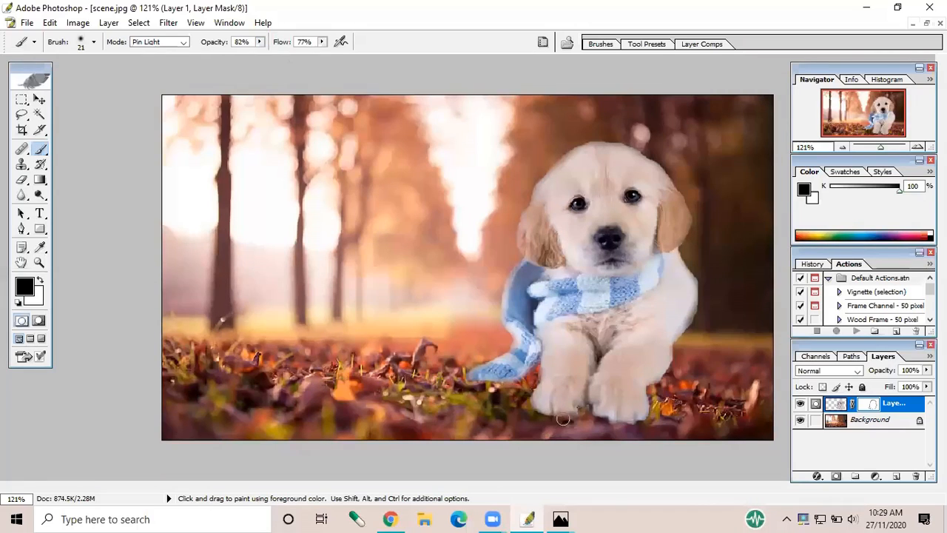
left_click_drag(569, 419, 517, 419)
mouse_move(582, 408)
left_mouse_down()
mouse_move(603, 424)
mouse_move(633, 425)
mouse_move(649, 405)
left_mouse_up()
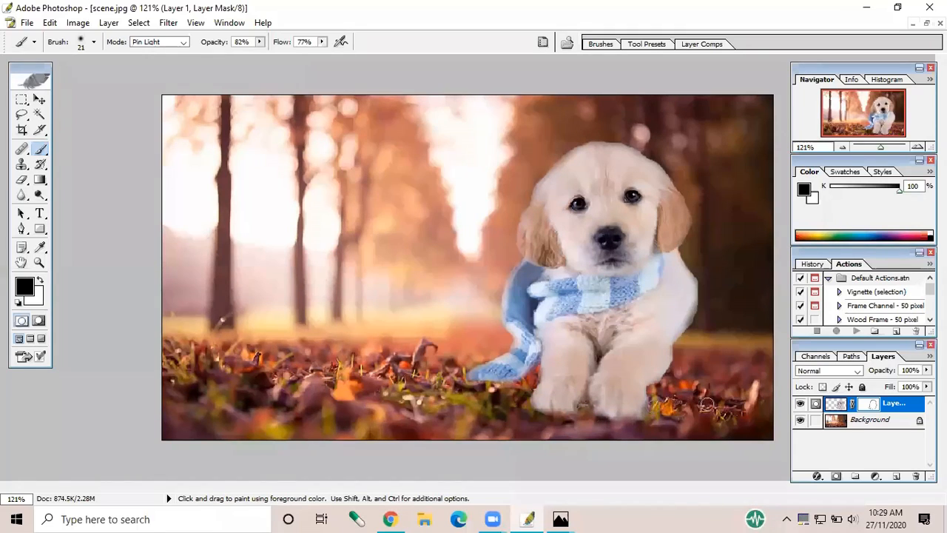